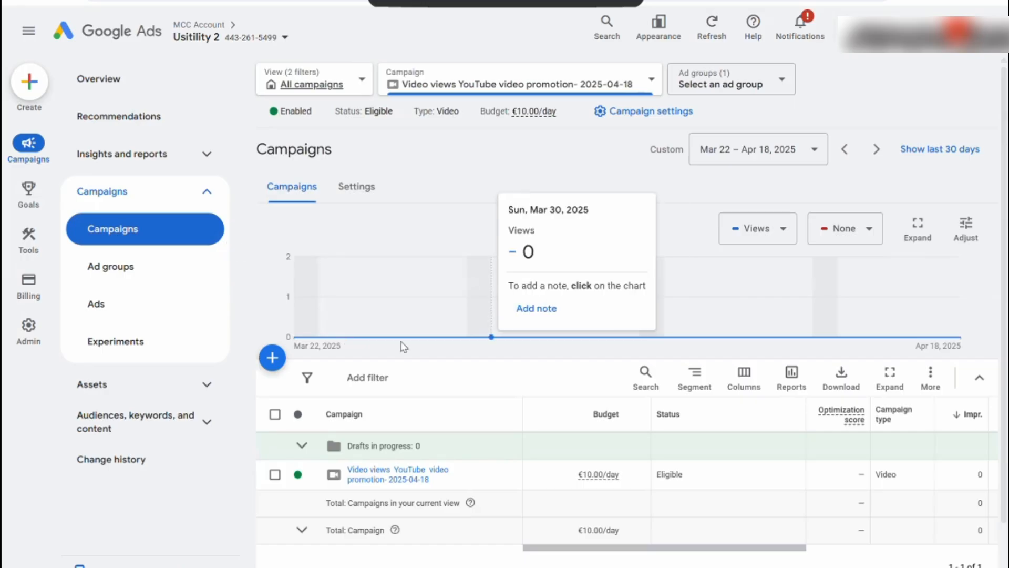
Step: Review the ad groups, ads and experiments pages of the video promotion campaign
left_click(113, 273)
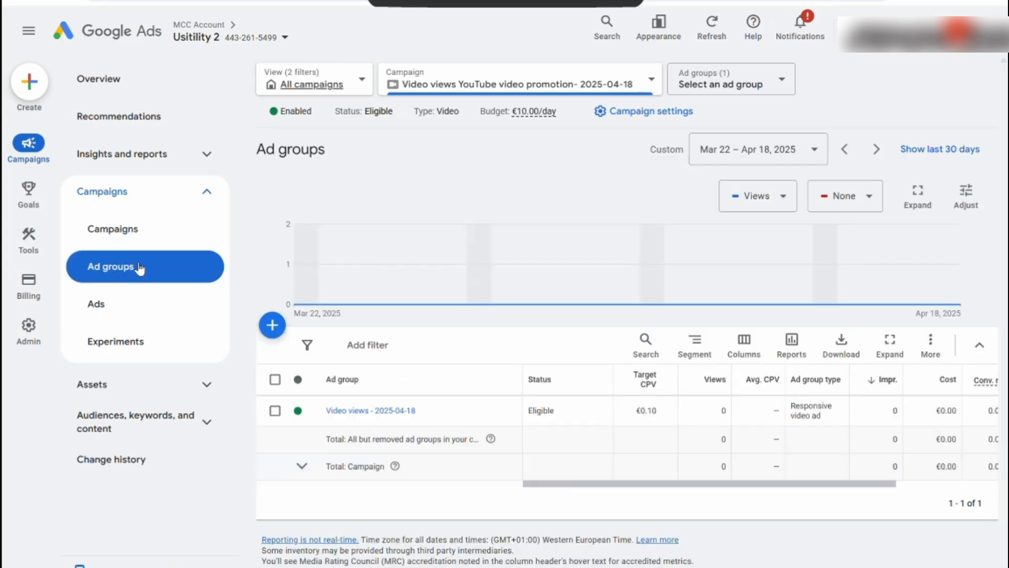
left_click(131, 298)
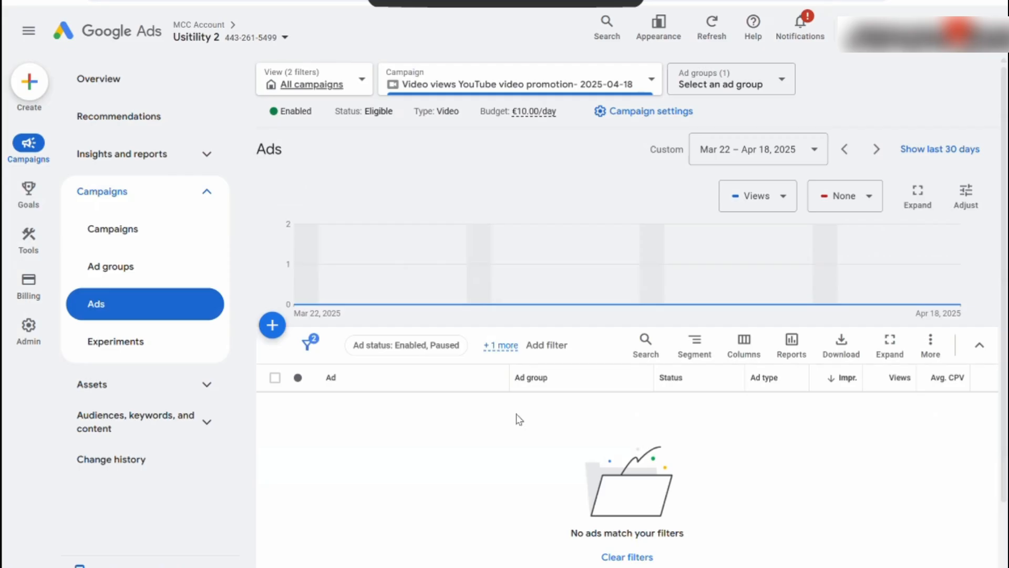
scroll(519, 420, "down", 2)
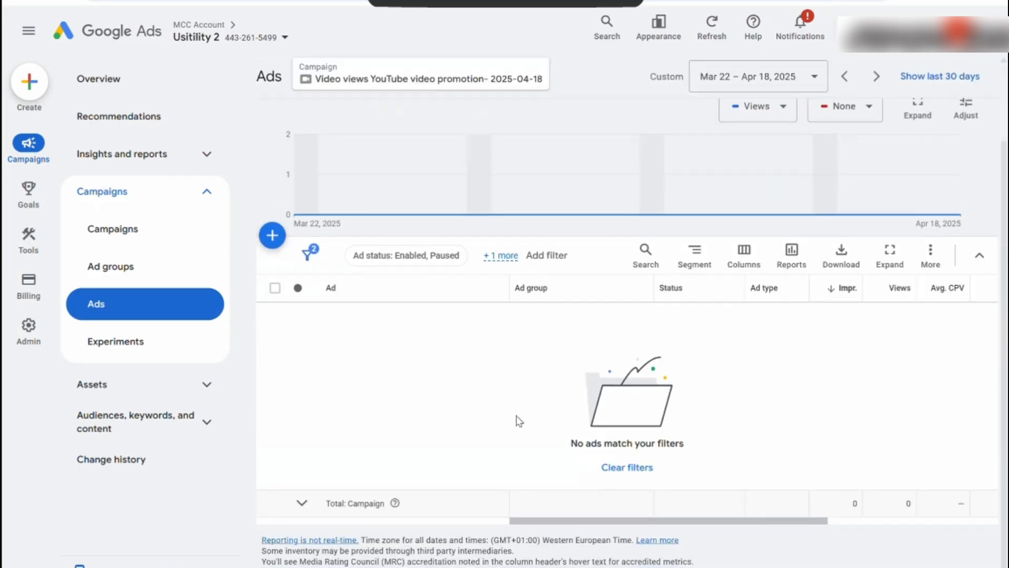
left_click(516, 263)
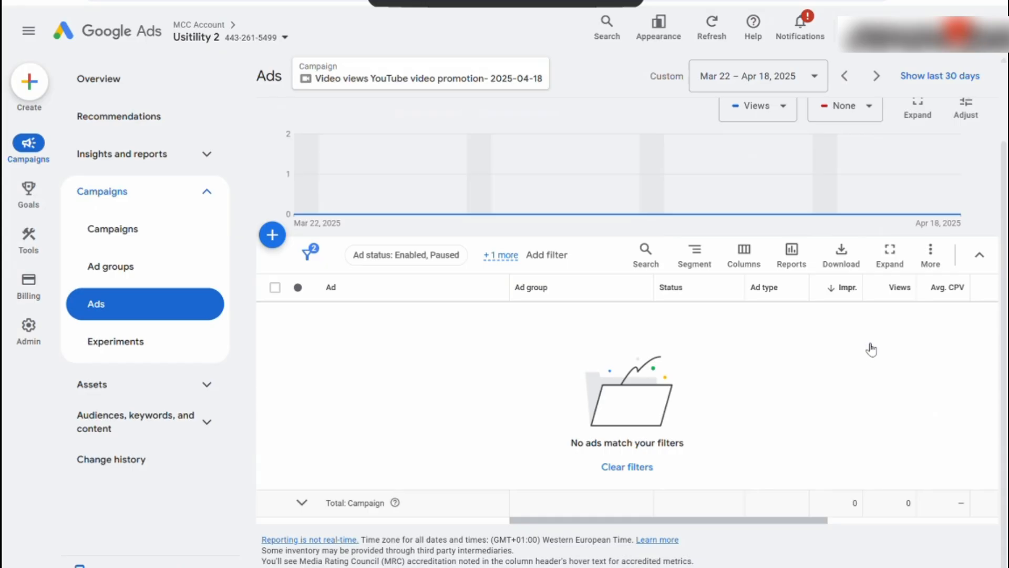
scroll(767, 357, "up", 2)
scroll(432, 421, "down", 2)
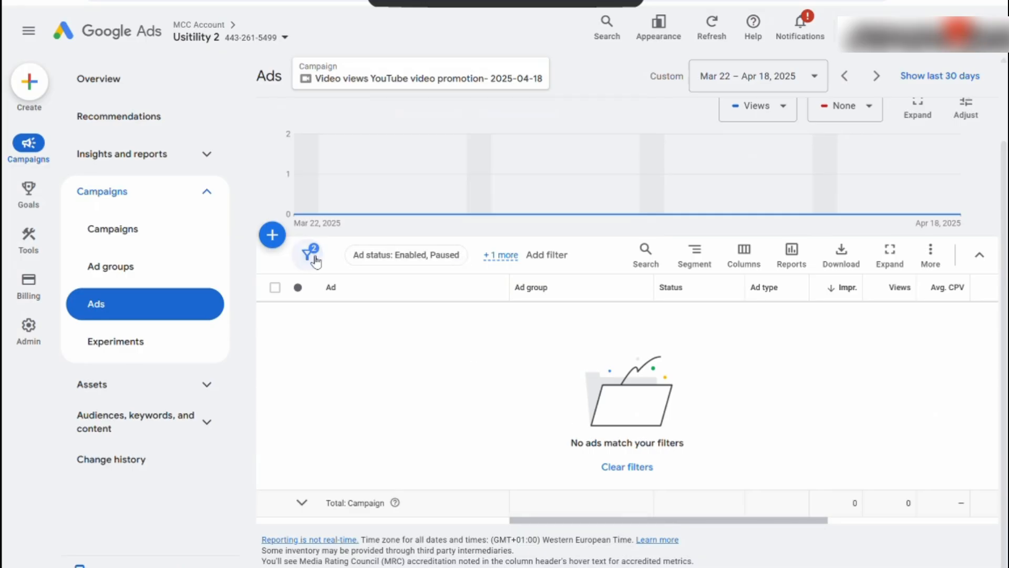
mouse_move(315, 261)
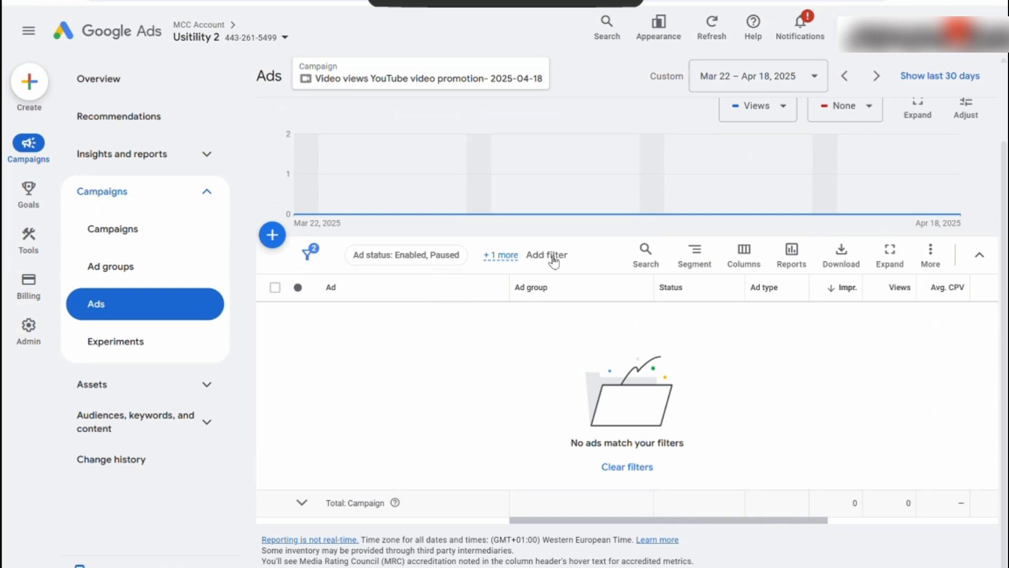
left_click(184, 351)
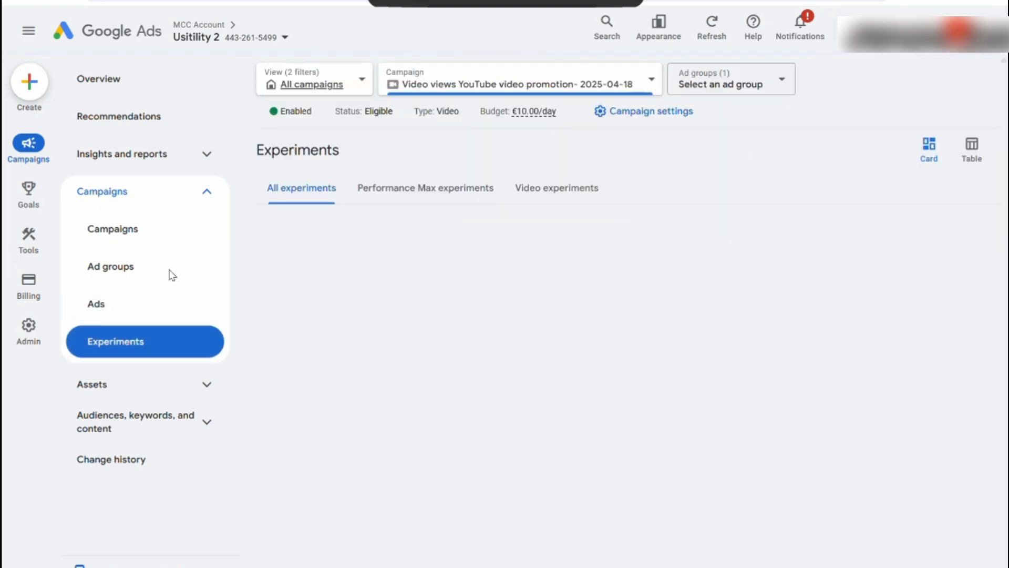
left_click(109, 266)
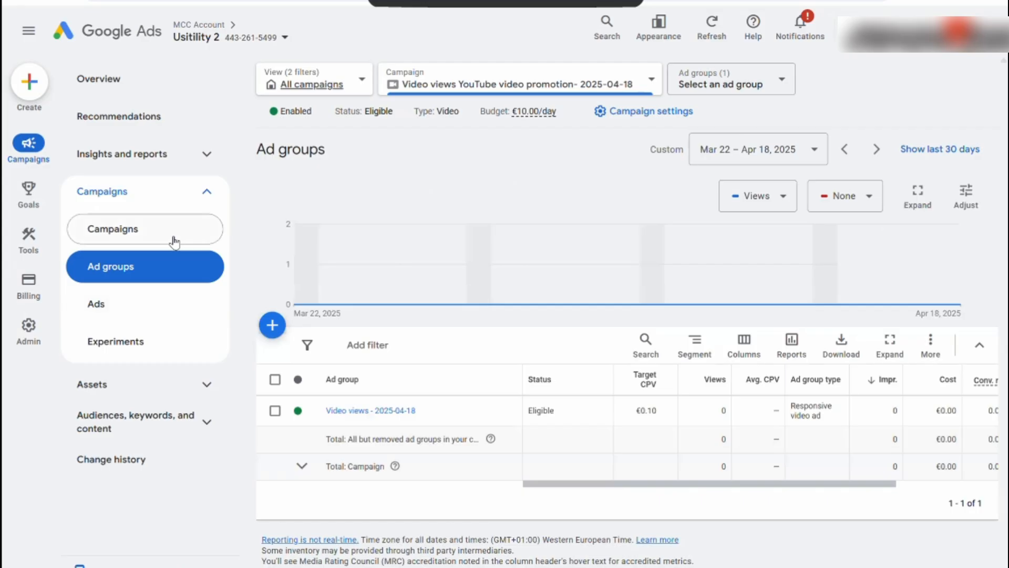
Step: Open the settings of the Video views YouTube video promotion campaign and examine them, including the related videos section
left_click(175, 240)
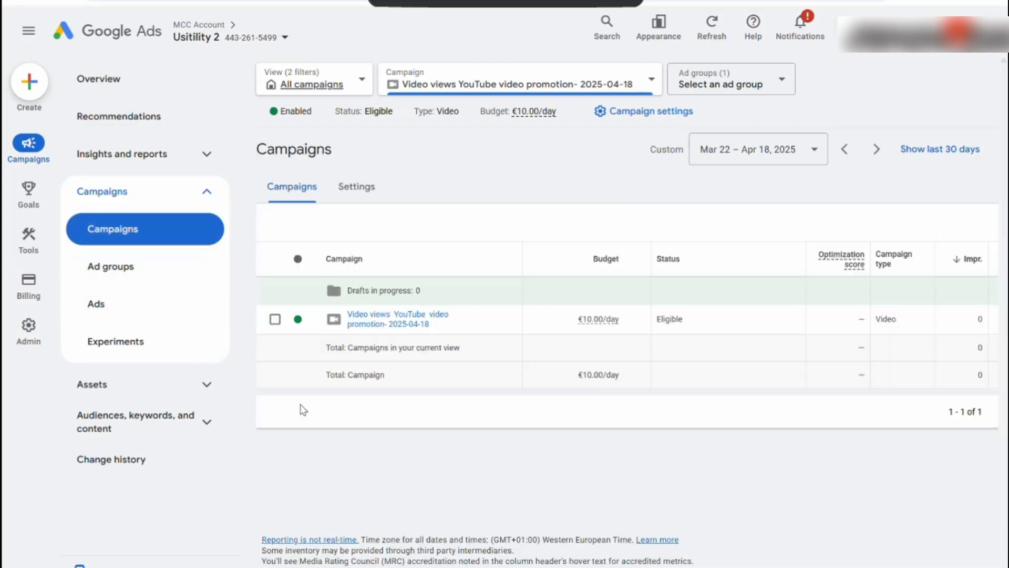
left_click(274, 474)
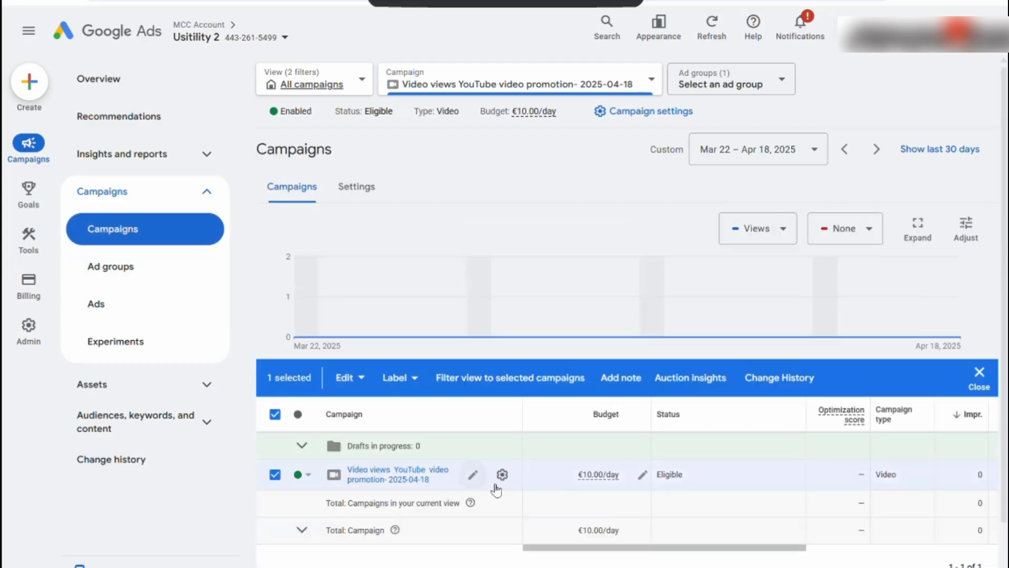
left_click(502, 478)
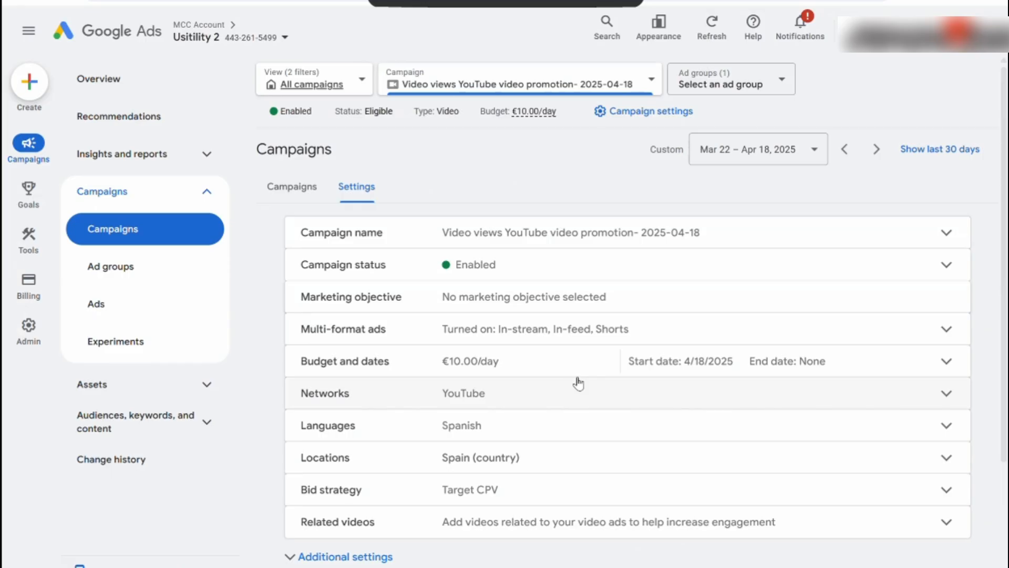
scroll(579, 385, "down", 1)
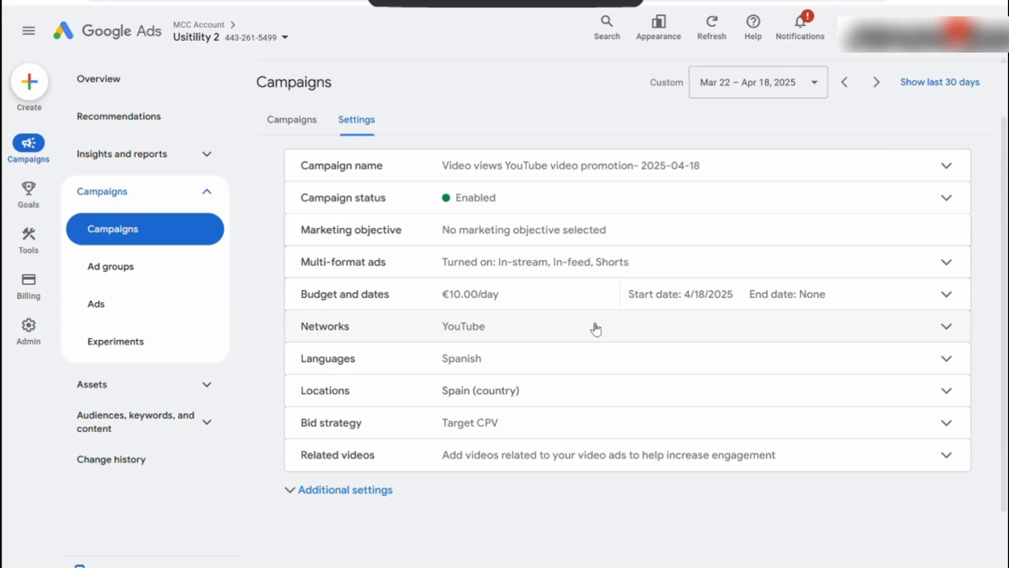
left_click(939, 465)
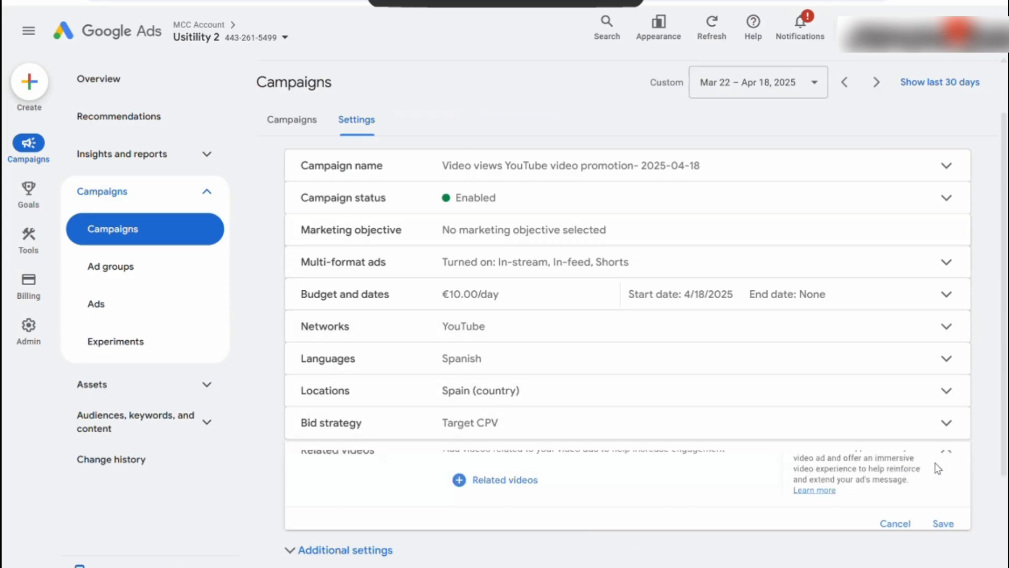
scroll(804, 440, "down", 3)
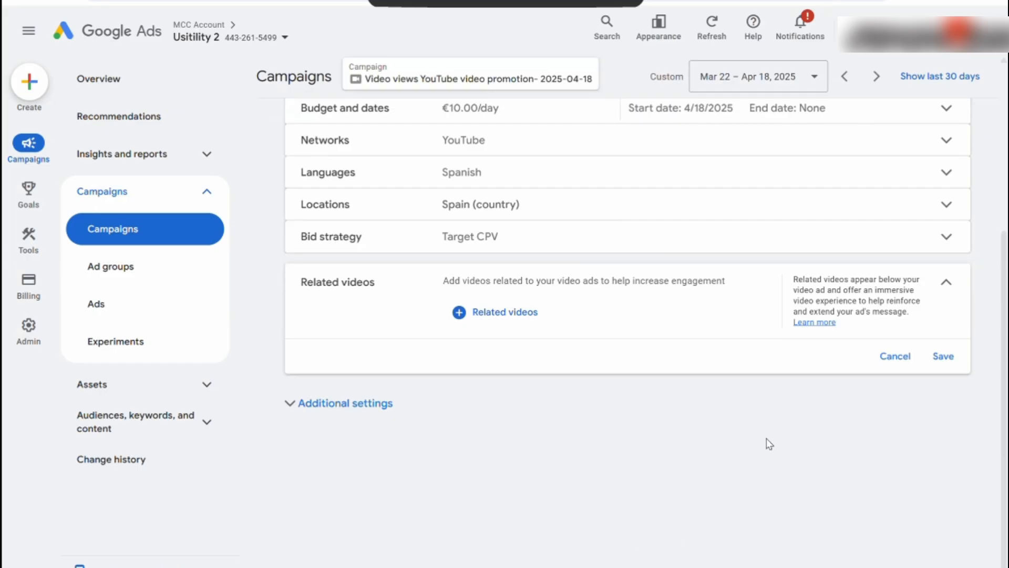
scroll(703, 443, "up", 4)
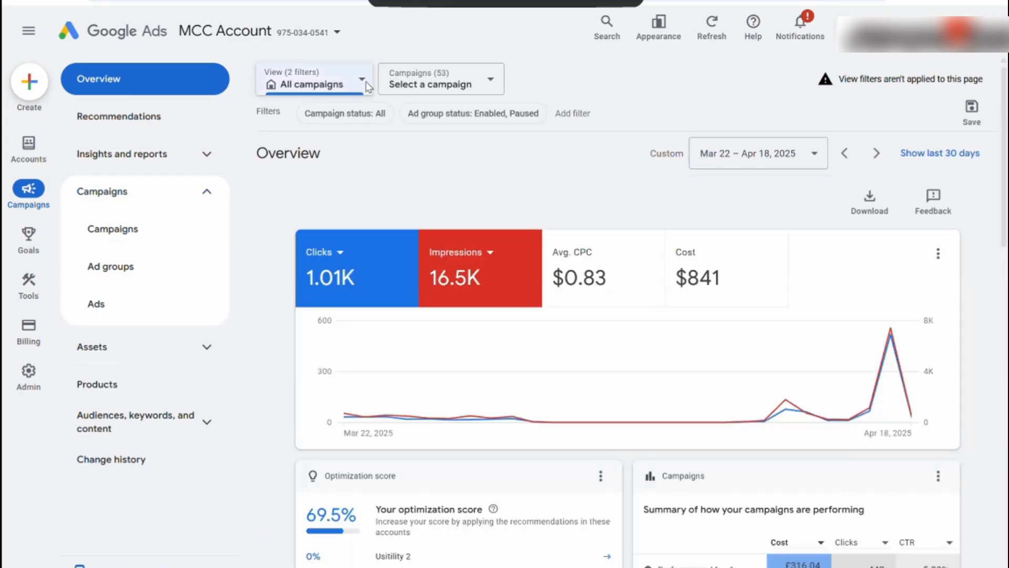
Step: Switch from the MCC Account to the Usitility 2 account and dismiss the account alerts
left_click(363, 88)
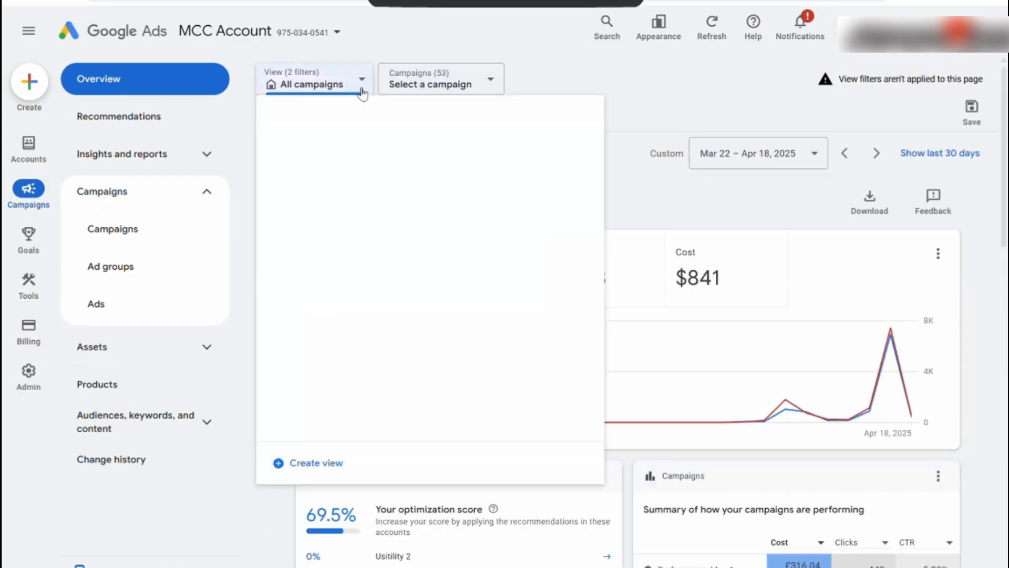
left_click(677, 193)
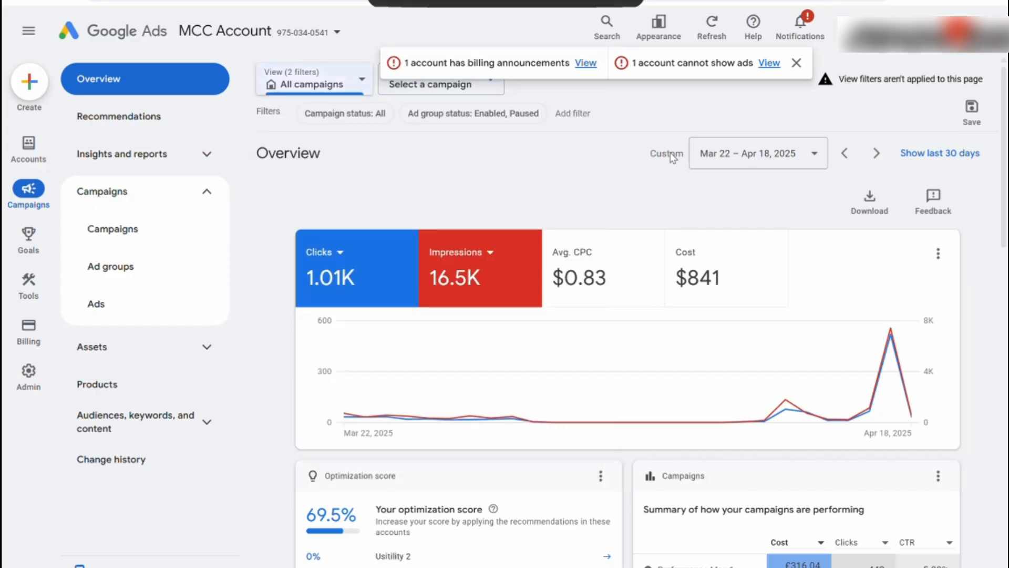
left_click(337, 33)
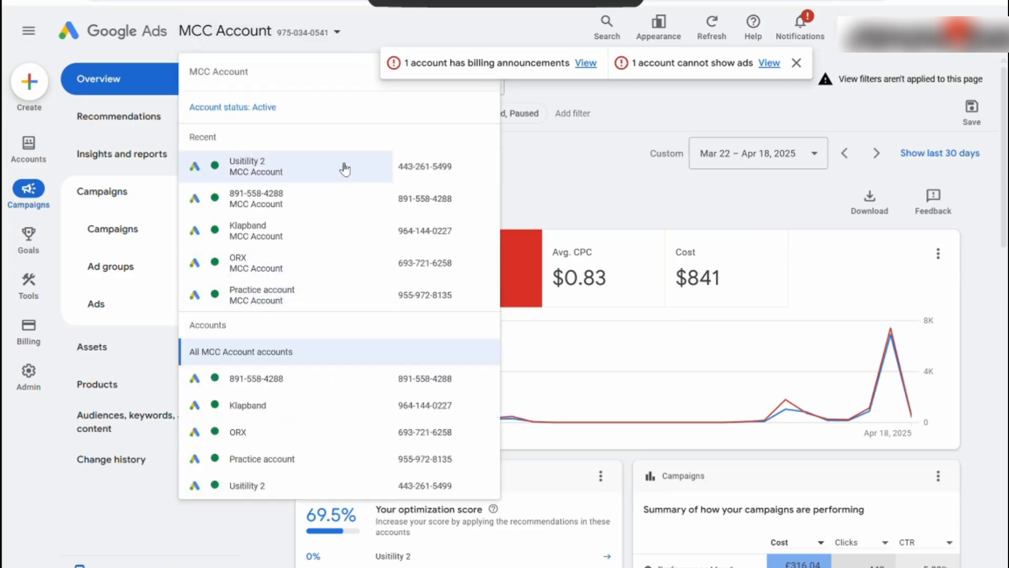
left_click(345, 170)
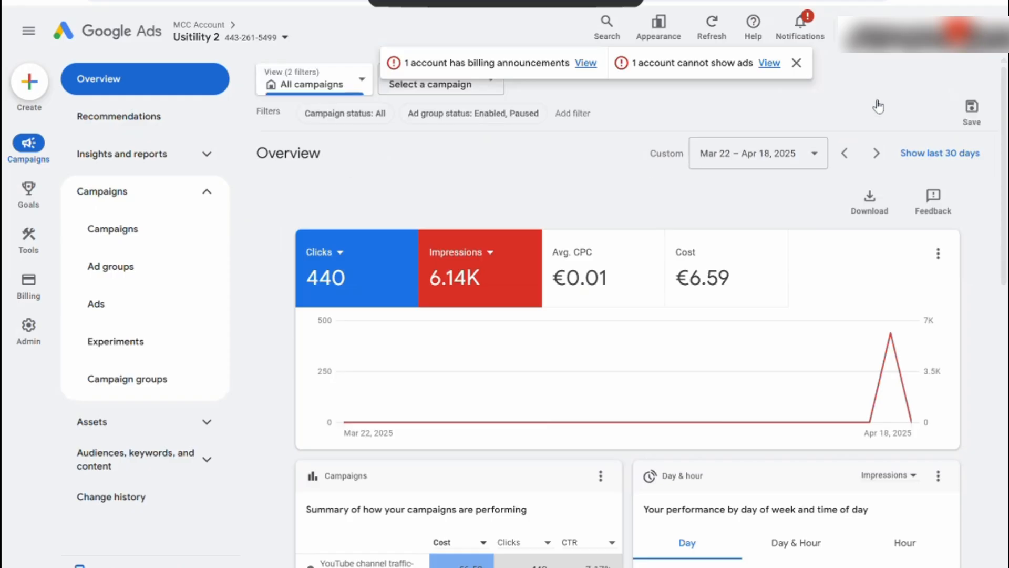
left_click(796, 64)
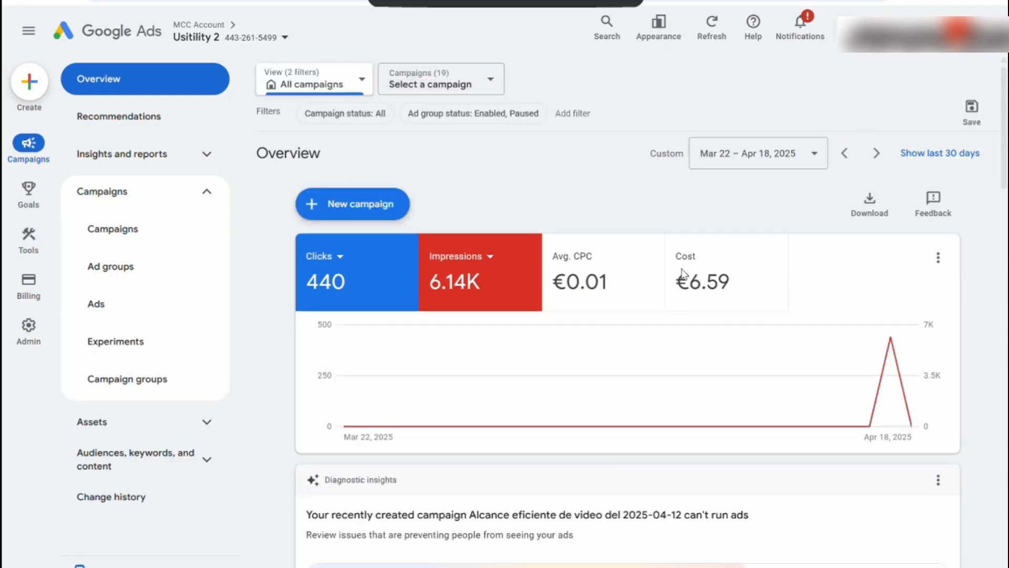
Step: Open the "Video views YouTube video promotion- 2025-04-18" campaign from the account's campaign list and set its status to Paused
scroll(724, 345, "down", 1)
scroll(724, 345, "down", 2)
scroll(720, 342, "up", 3)
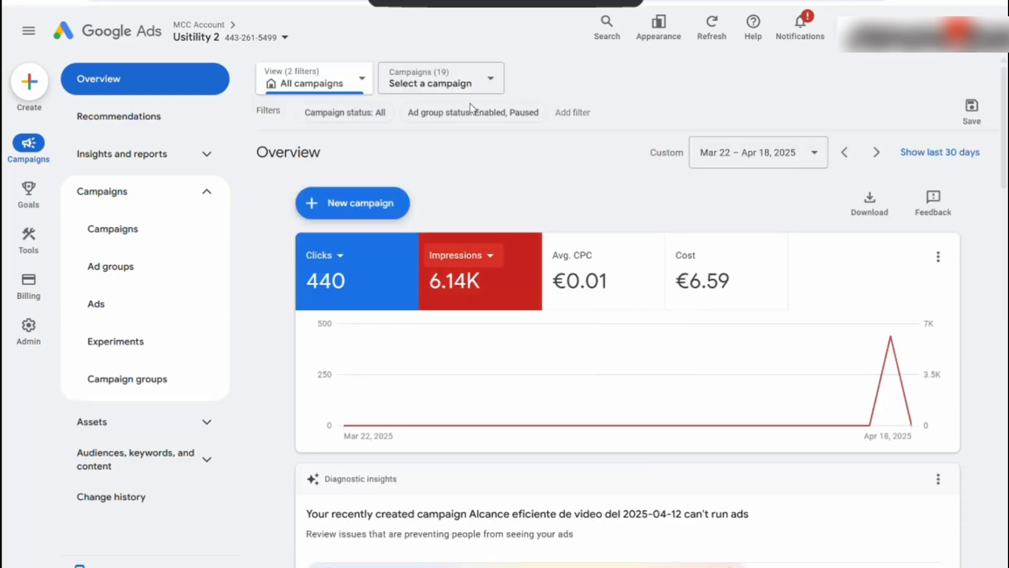
left_click(476, 90)
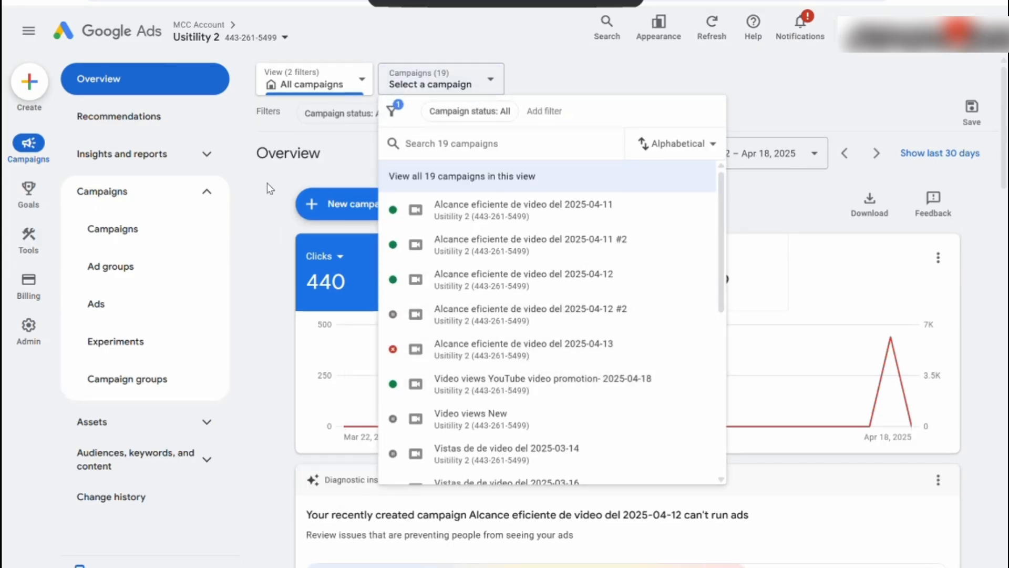
left_click(369, 282)
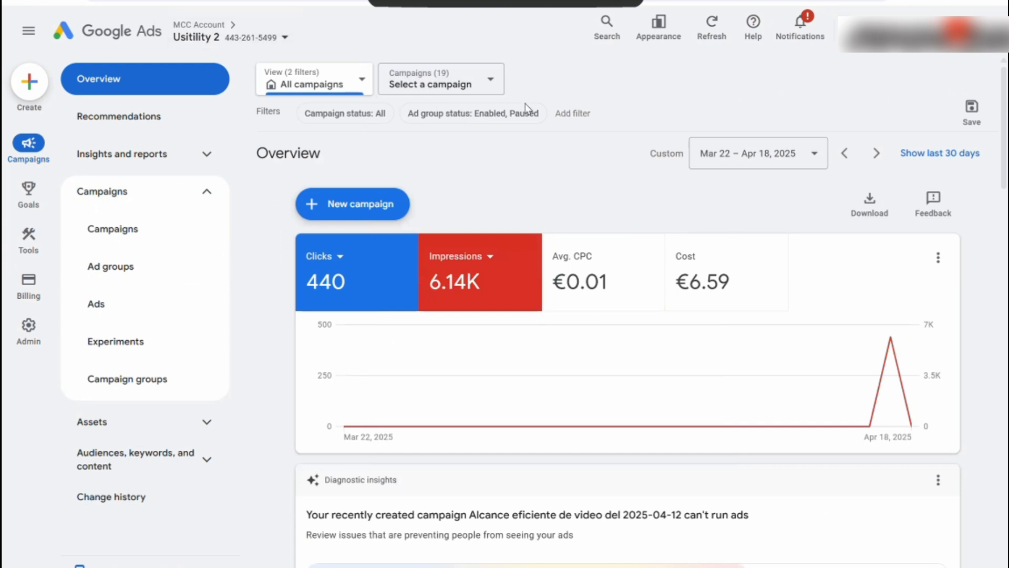
left_click(490, 84)
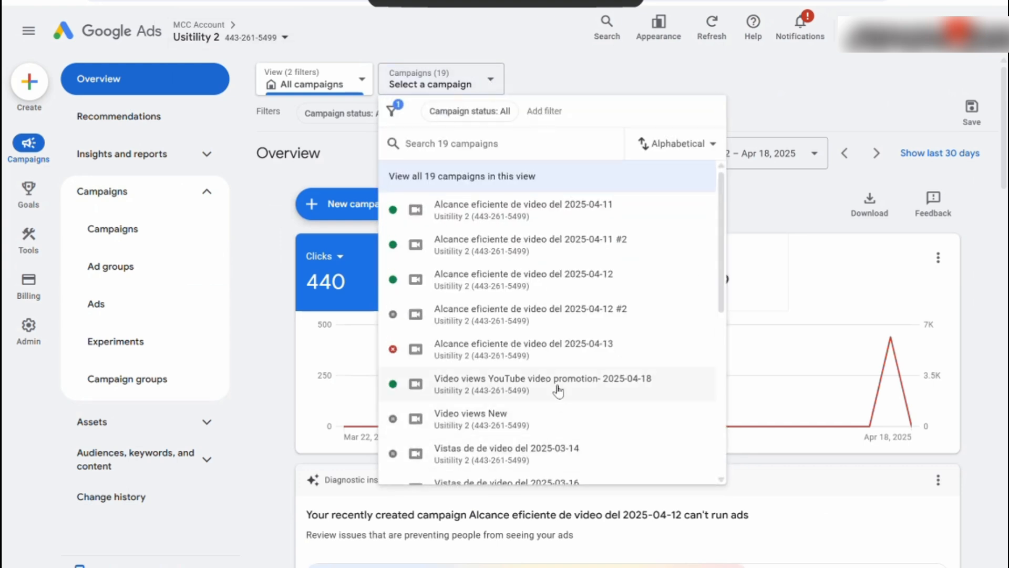
left_click(557, 385)
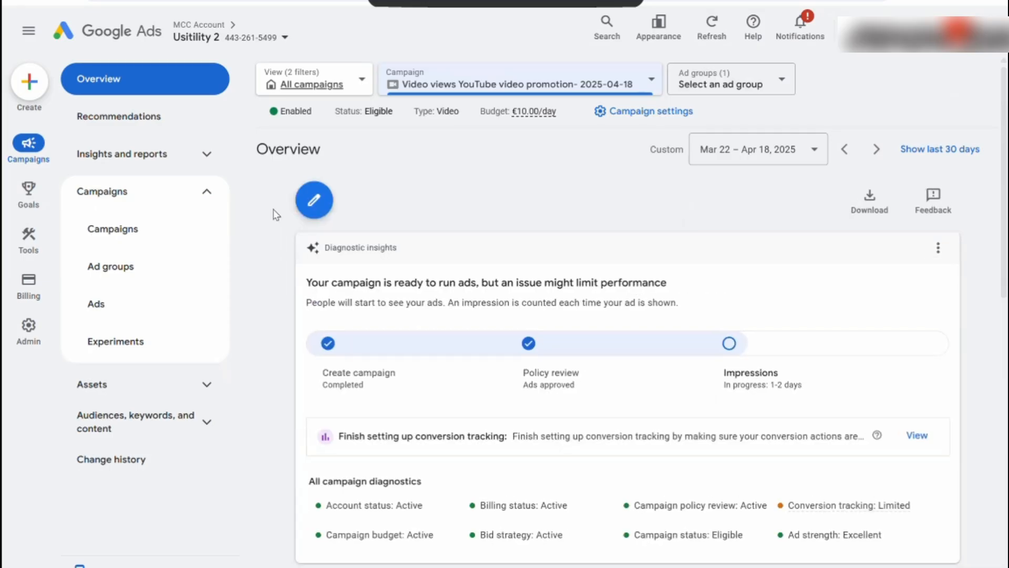
left_click(311, 112)
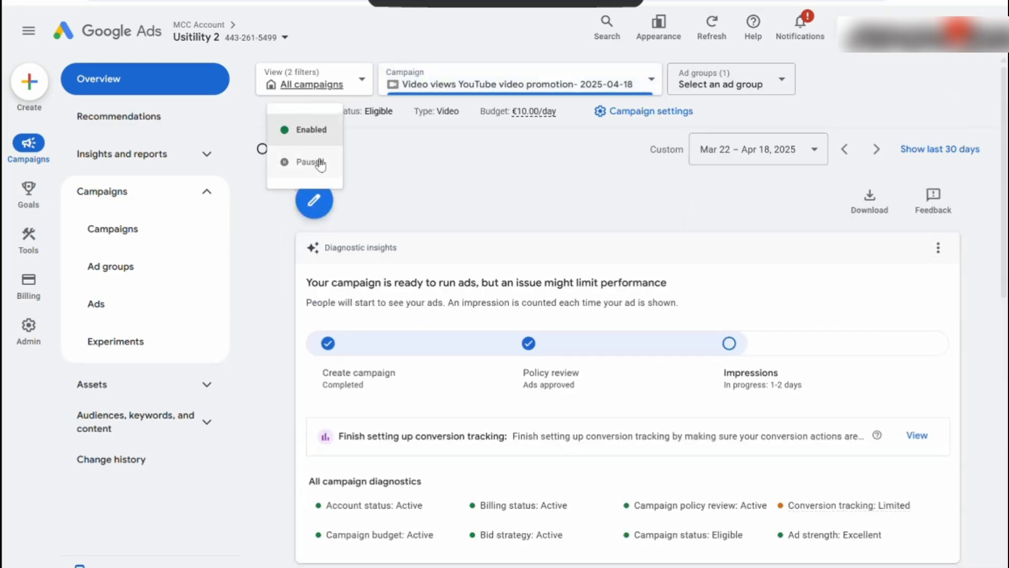
left_click(309, 162)
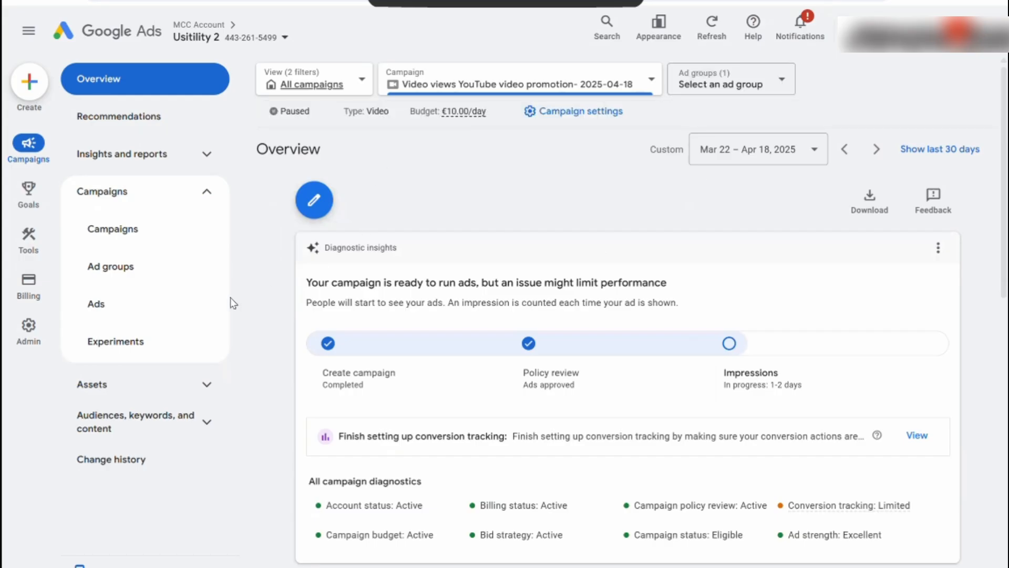
Step: Start a new campaign with the objective "Create a campaign without guidance"
left_click(32, 82)
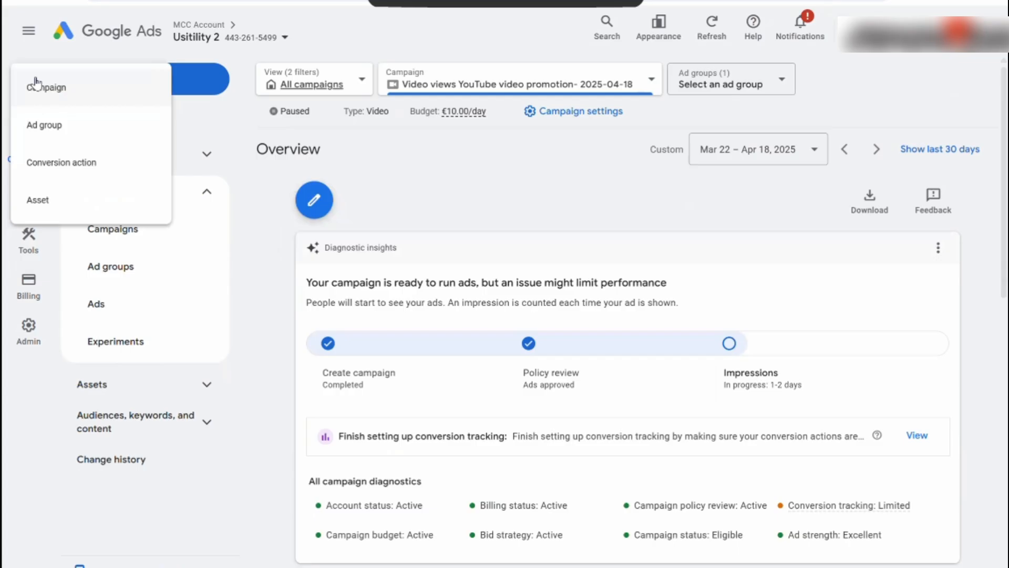
left_click(107, 90)
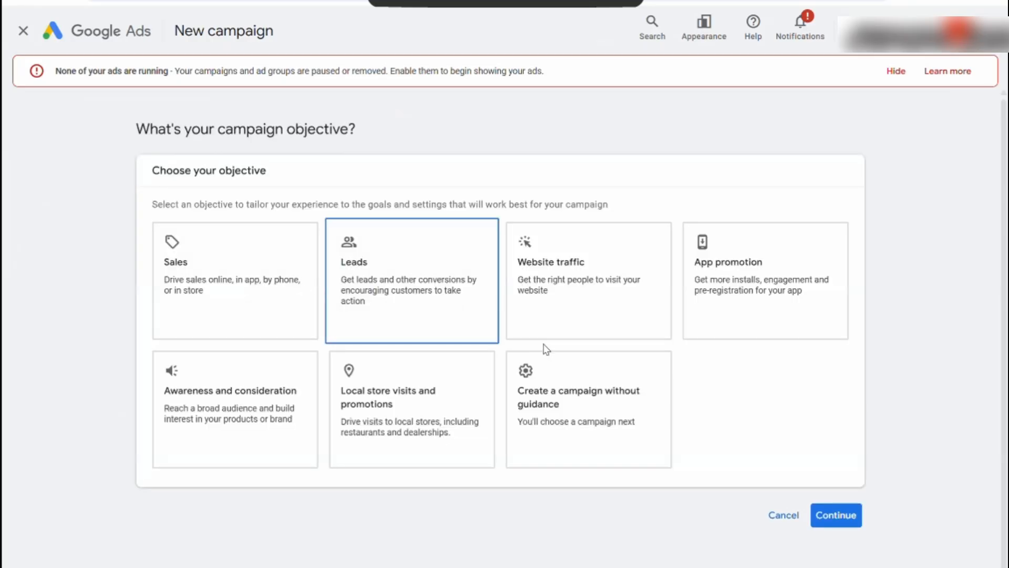
left_click(519, 312)
left_click(300, 373)
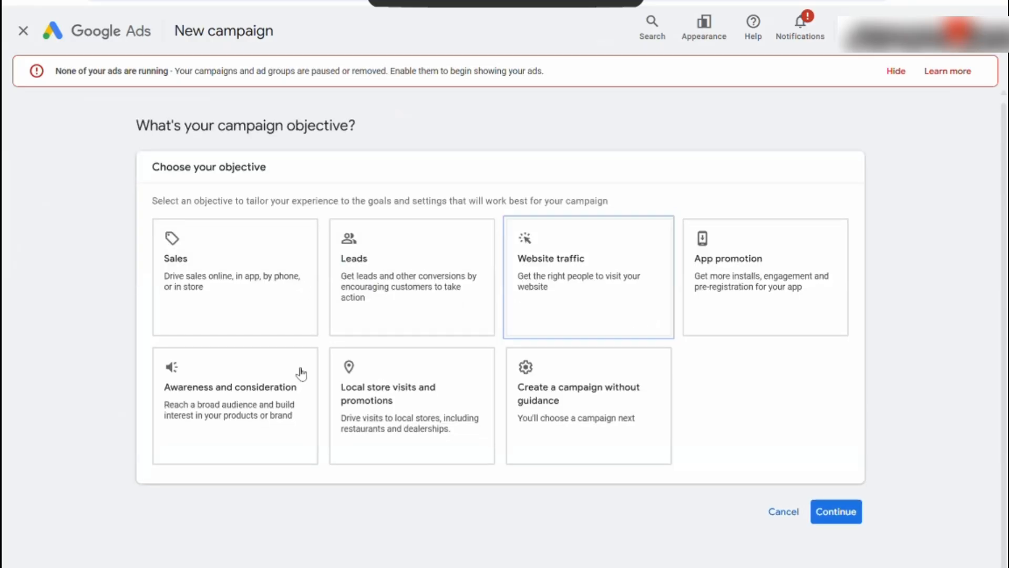
left_click(418, 350)
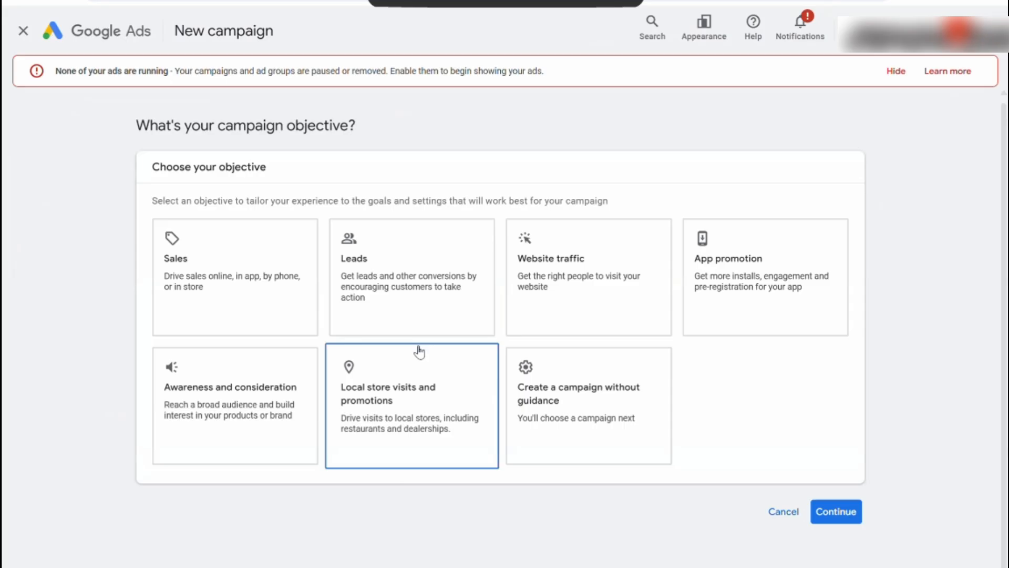
left_click(596, 402)
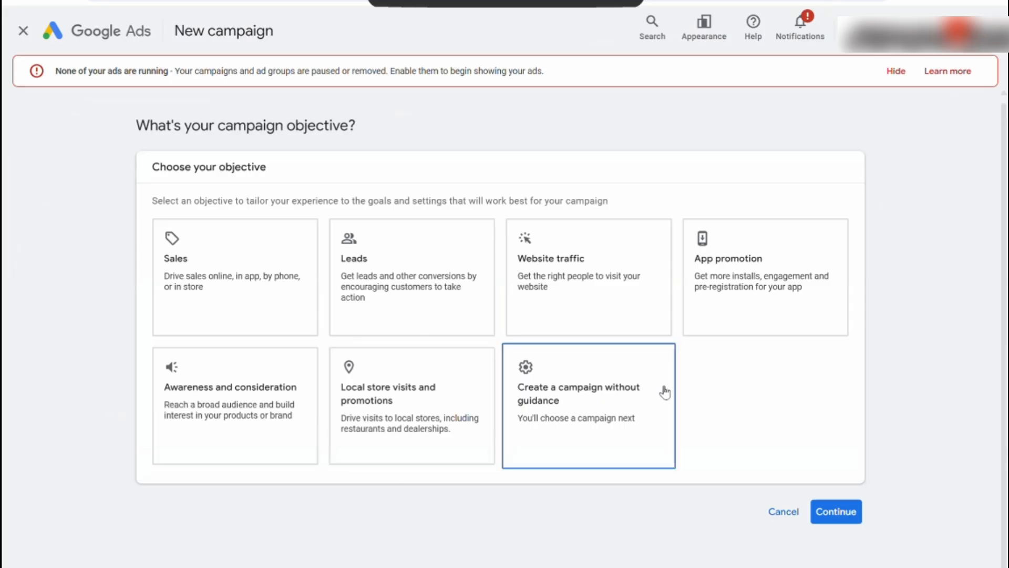
left_click(630, 394)
left_click(833, 509)
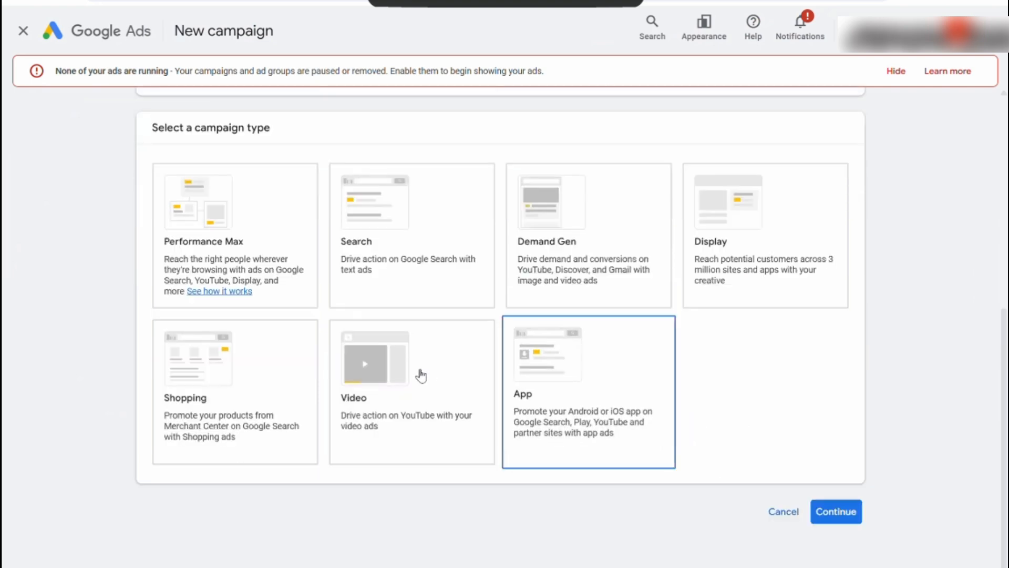
Step: Choose the Video campaign type with the Video views subtype, start it new instead of from a saved draft, and hide the account alert
left_click(421, 375)
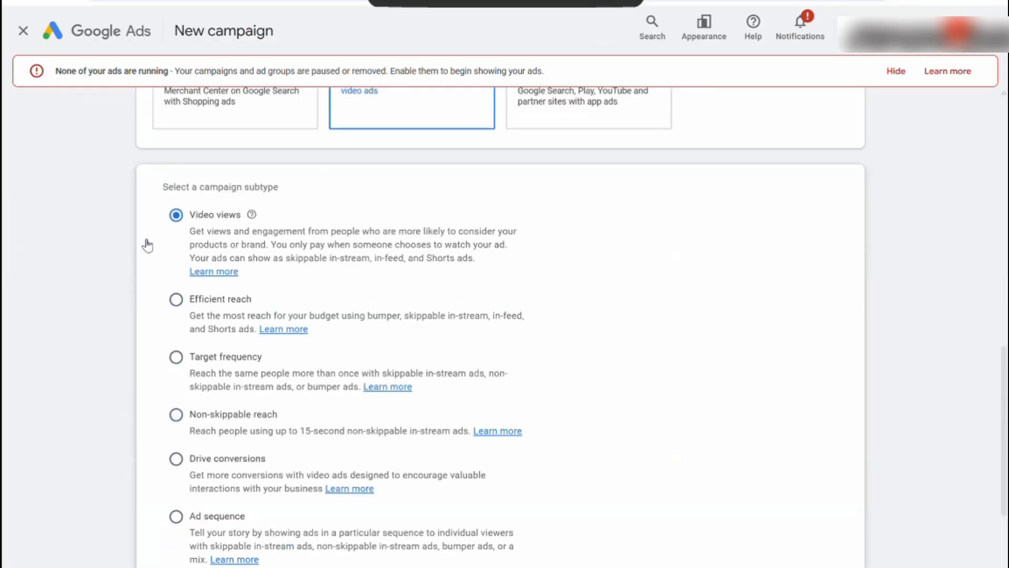
scroll(590, 275, "down", 3)
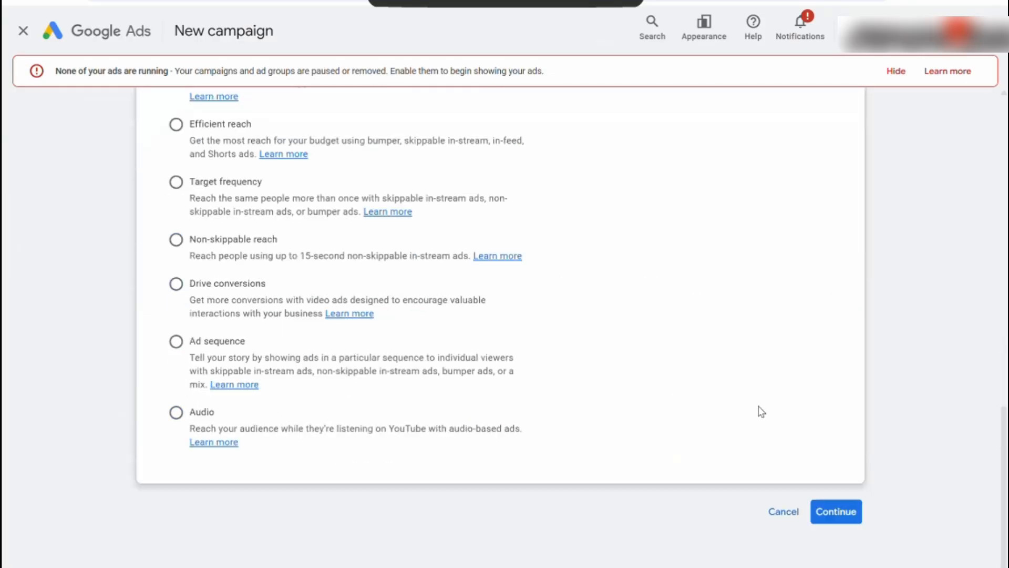
left_click(821, 510)
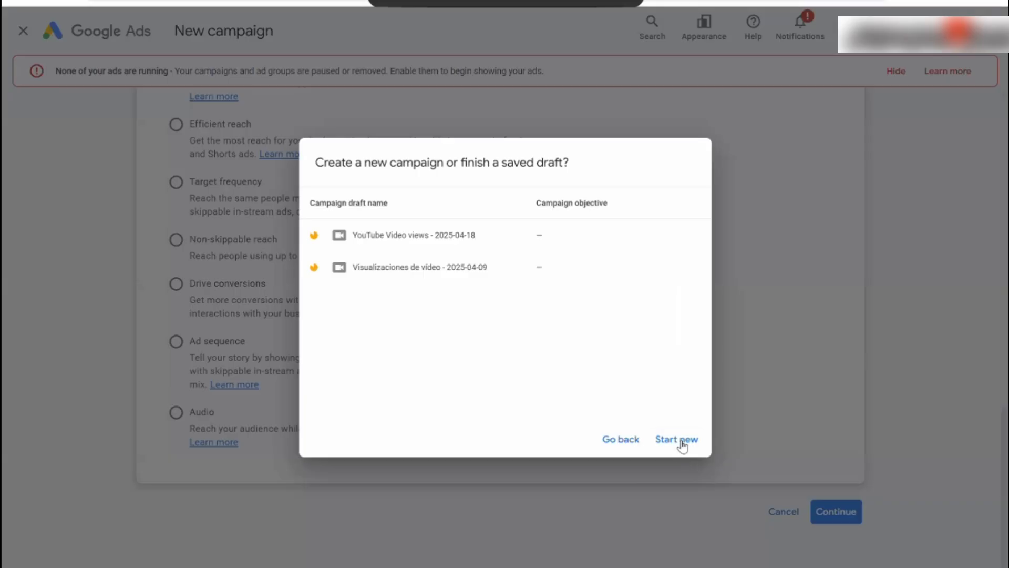
left_click(682, 441)
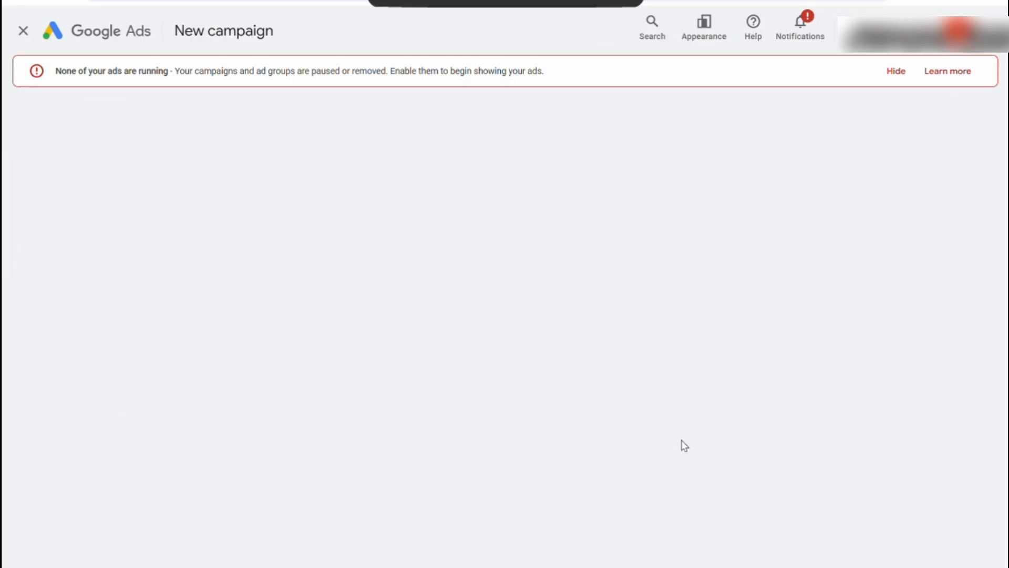
left_click(896, 73)
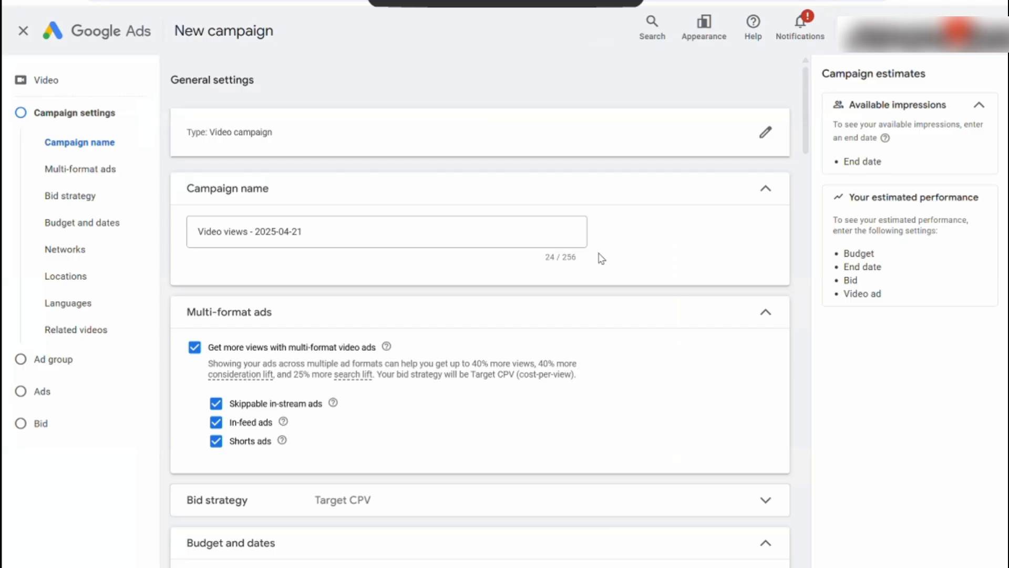
Step: Exclude Shorts ads and skippable in-stream ads from the multi-format ads, leaving only in-feed ads selected
left_click(341, 235)
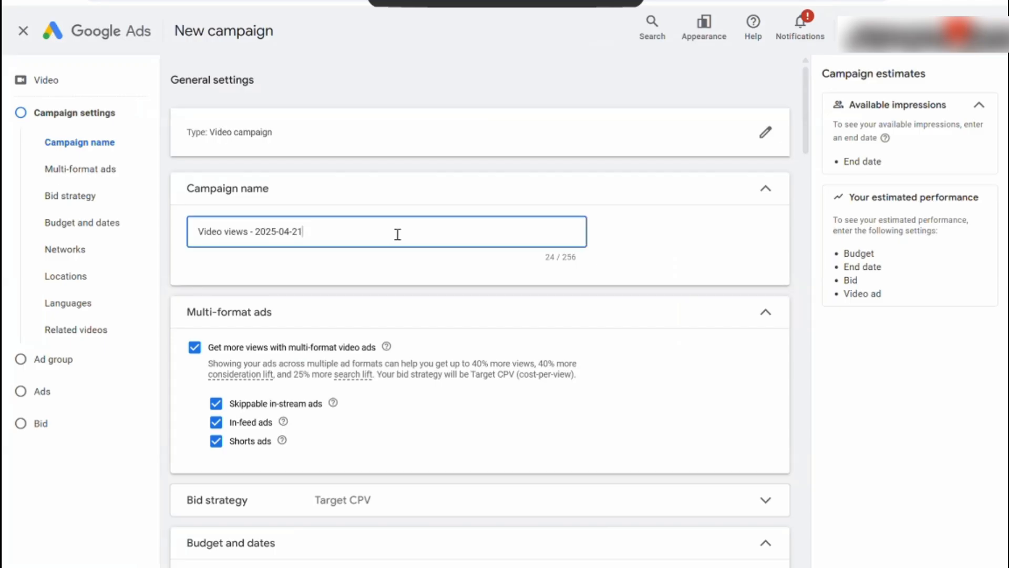
scroll(397, 234, "down", 3)
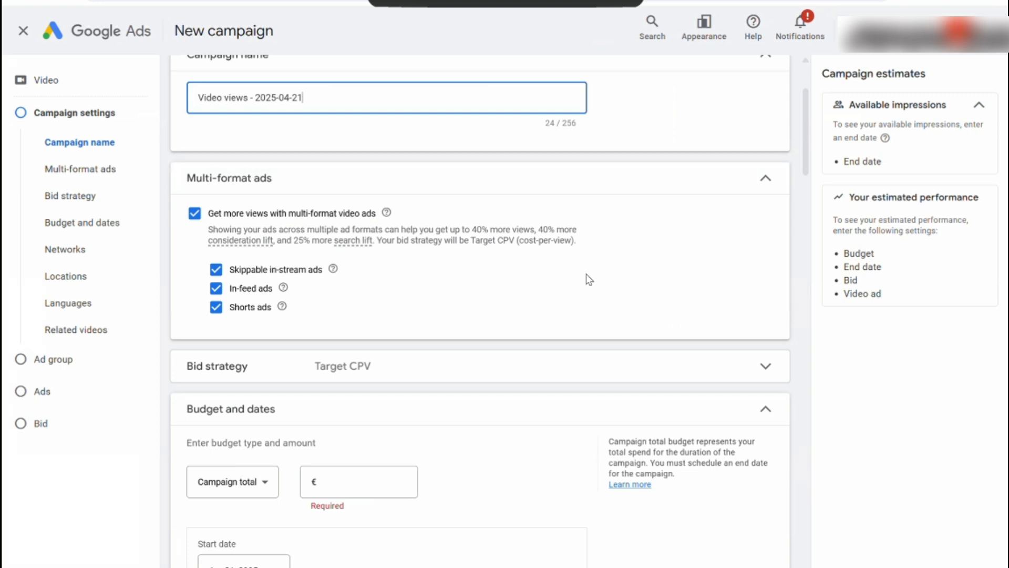
scroll(586, 284, "down", 3)
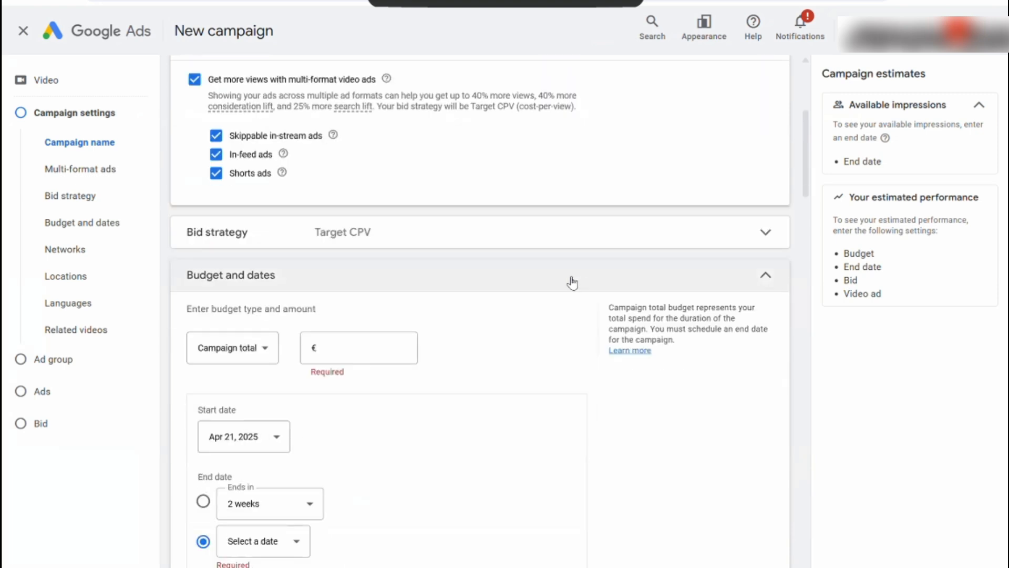
left_click(216, 174)
left_click(219, 137)
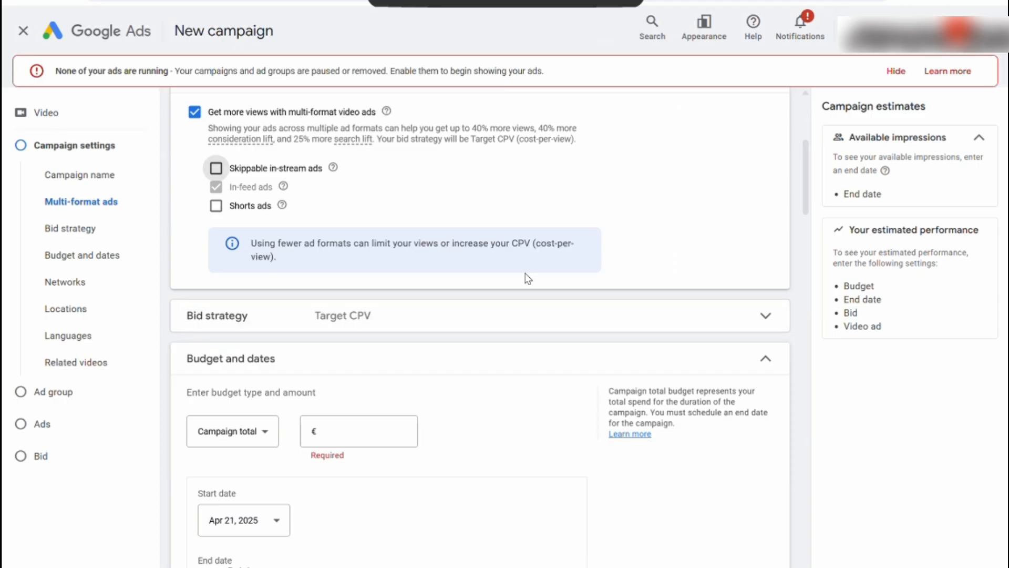
Step: Switch the campaign budget type to Daily and set the amount to €10.00
scroll(527, 278, "down", 1)
scroll(527, 279, "down", 1)
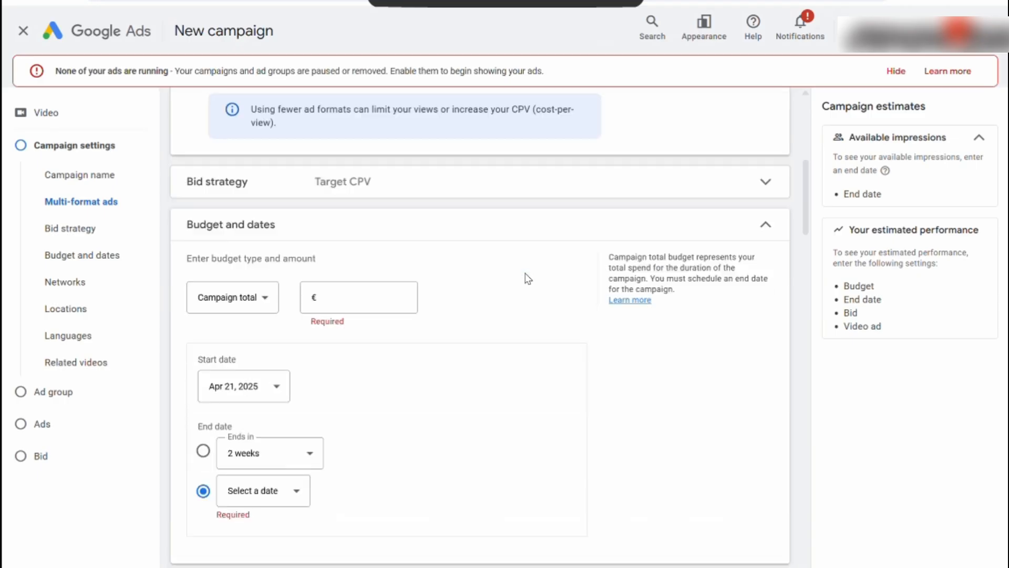
left_click(384, 301)
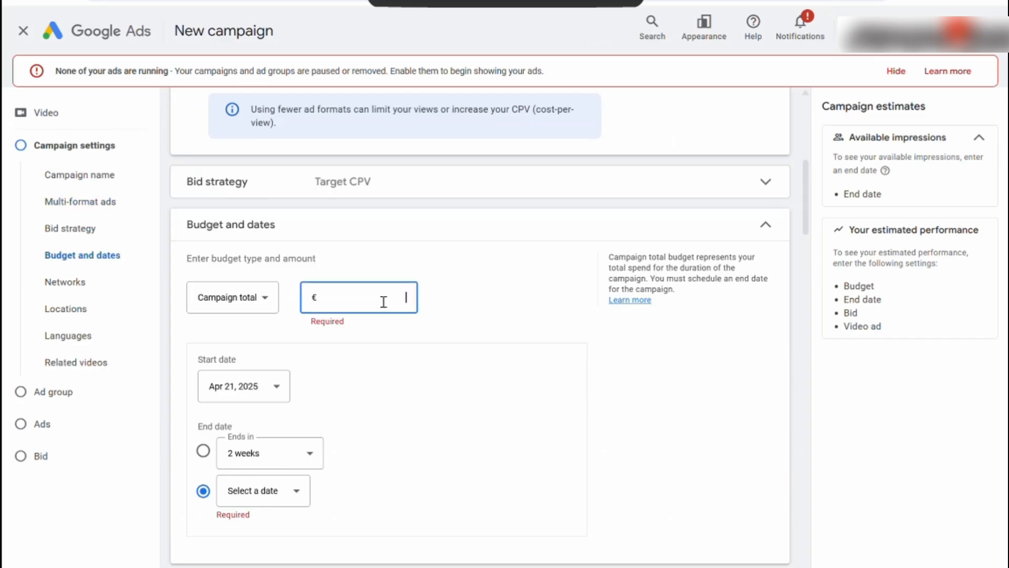
type("1.00")
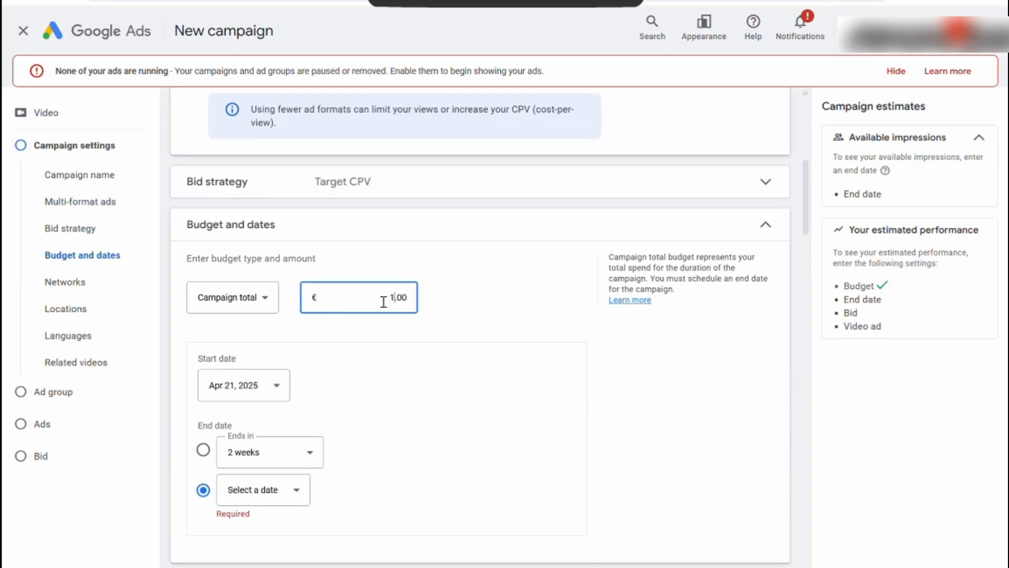
left_click(251, 296)
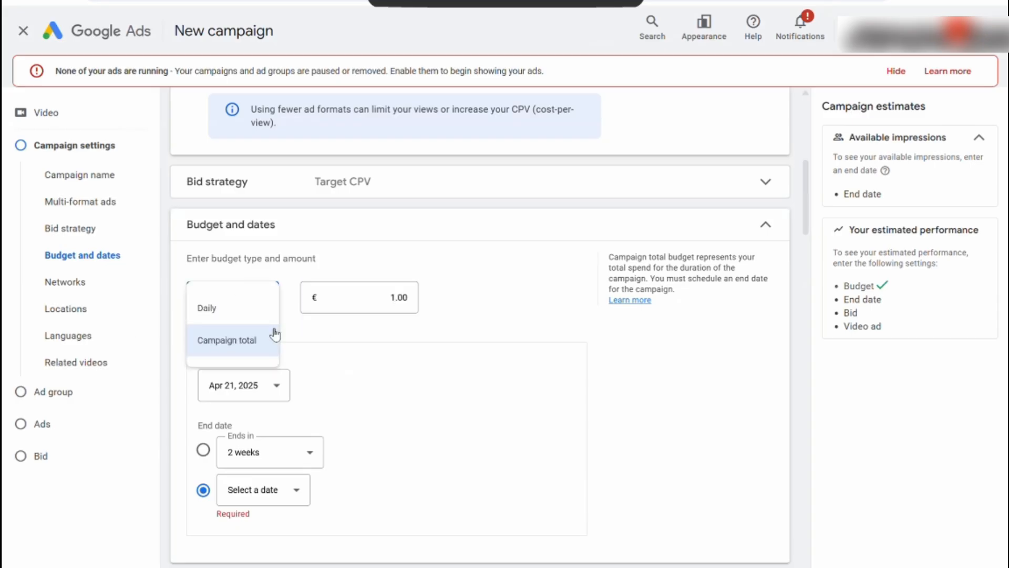
left_click(232, 309)
left_click(343, 297)
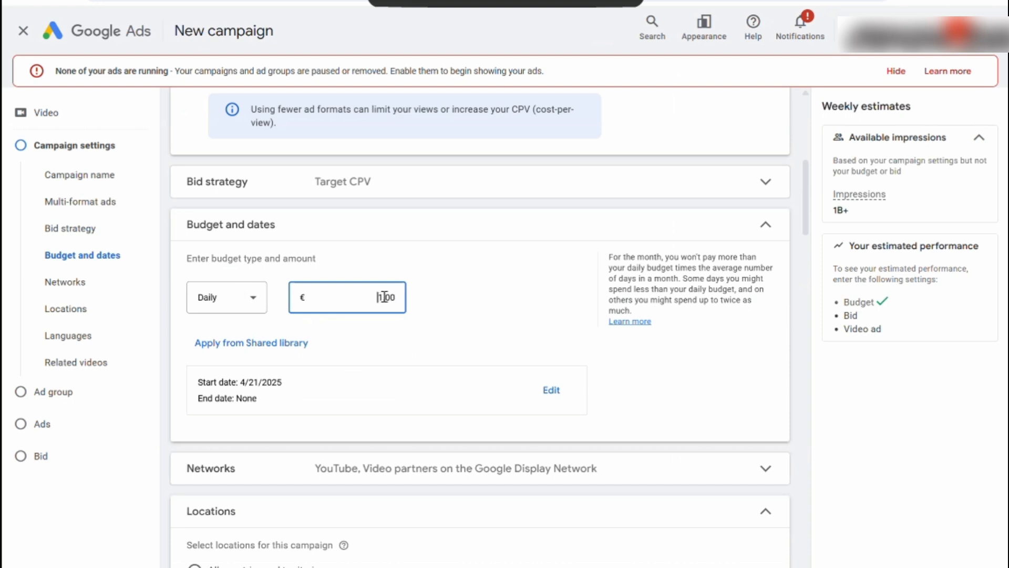
double_click(389, 296)
key("BackSpace")
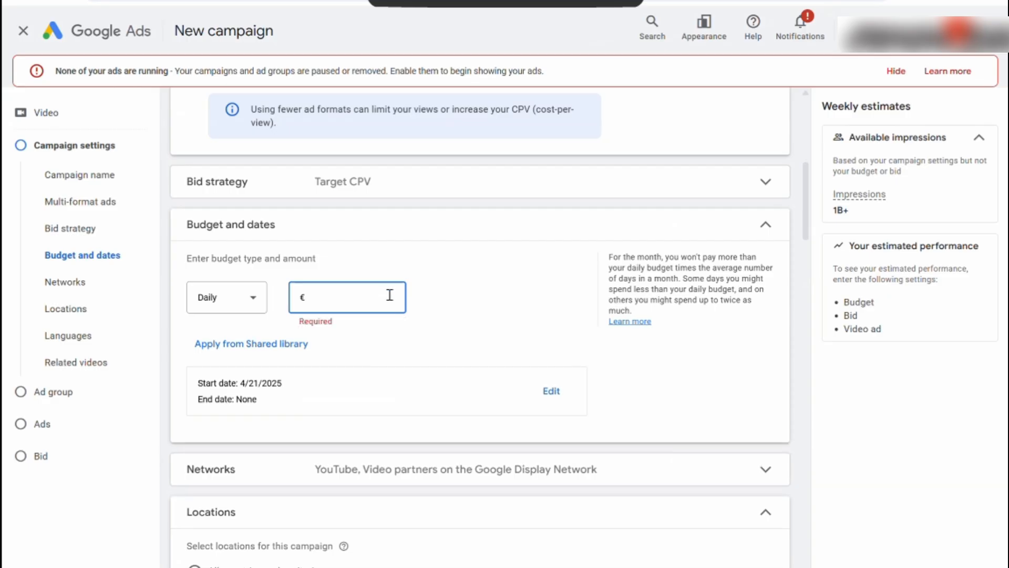
type("10")
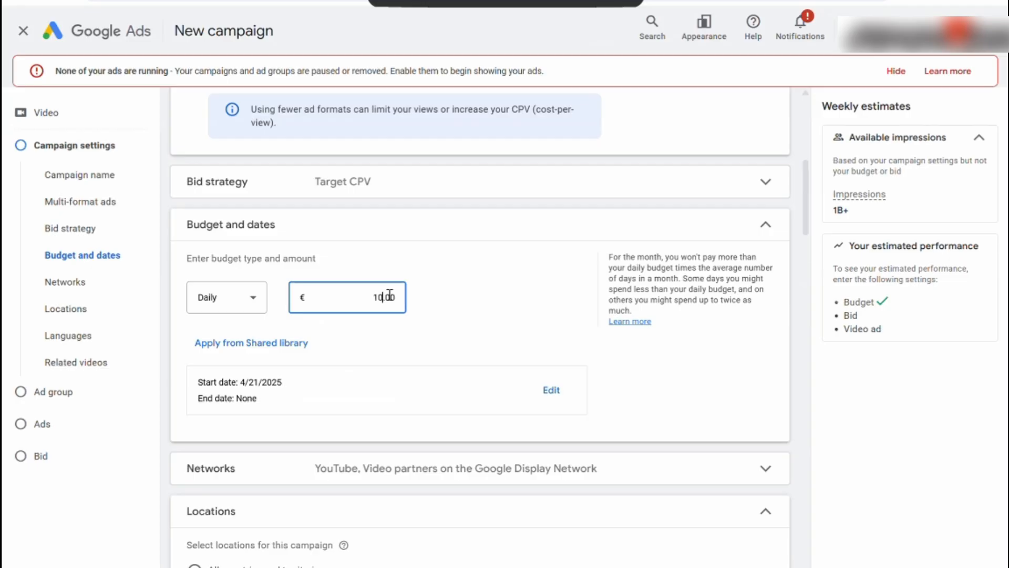
left_click(436, 296)
Step: Exclude video partners on the Google Display Network from the campaign's networks
scroll(509, 312, "down", 3)
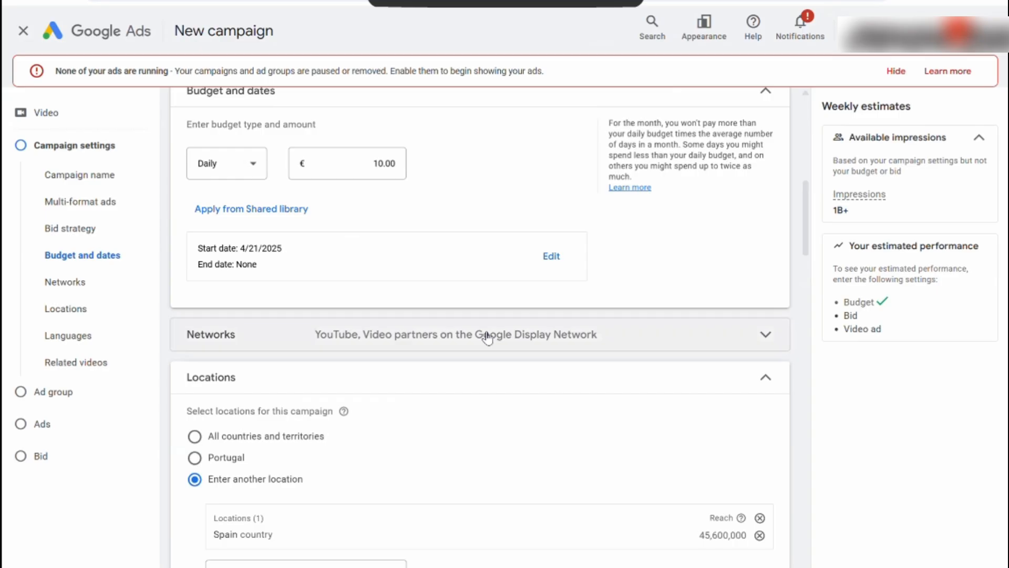
left_click(763, 335)
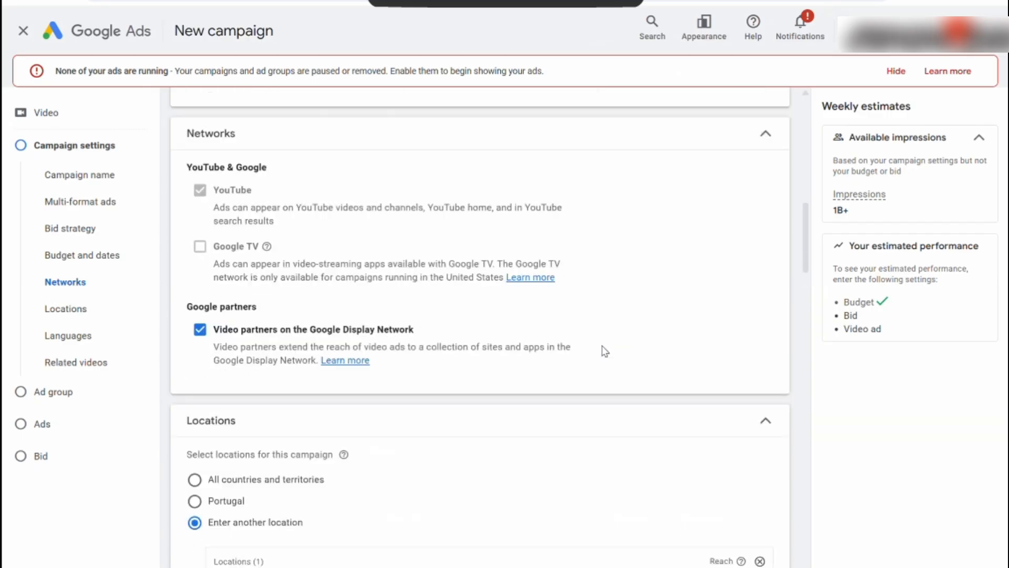
left_click(200, 331)
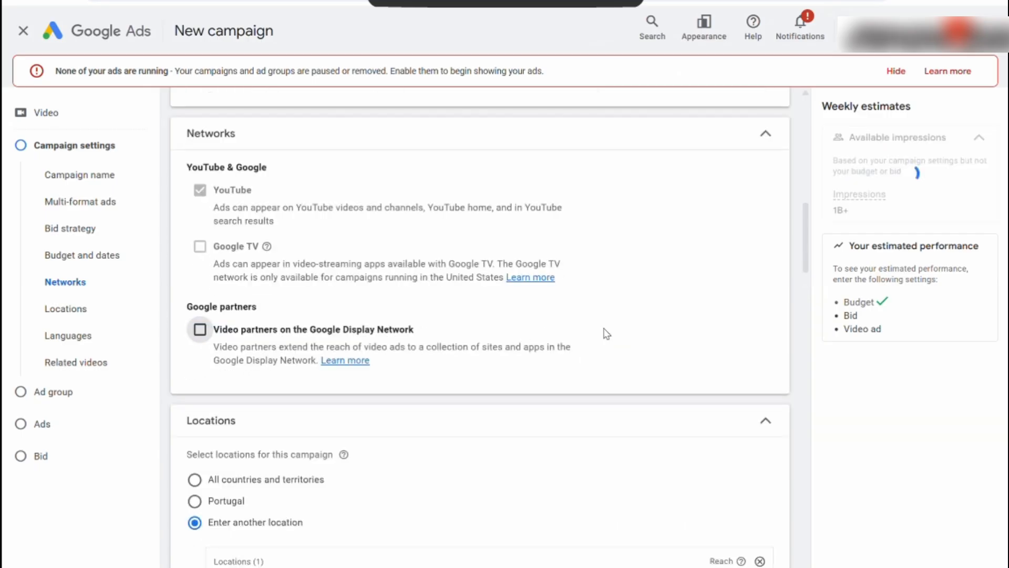
left_click(762, 135)
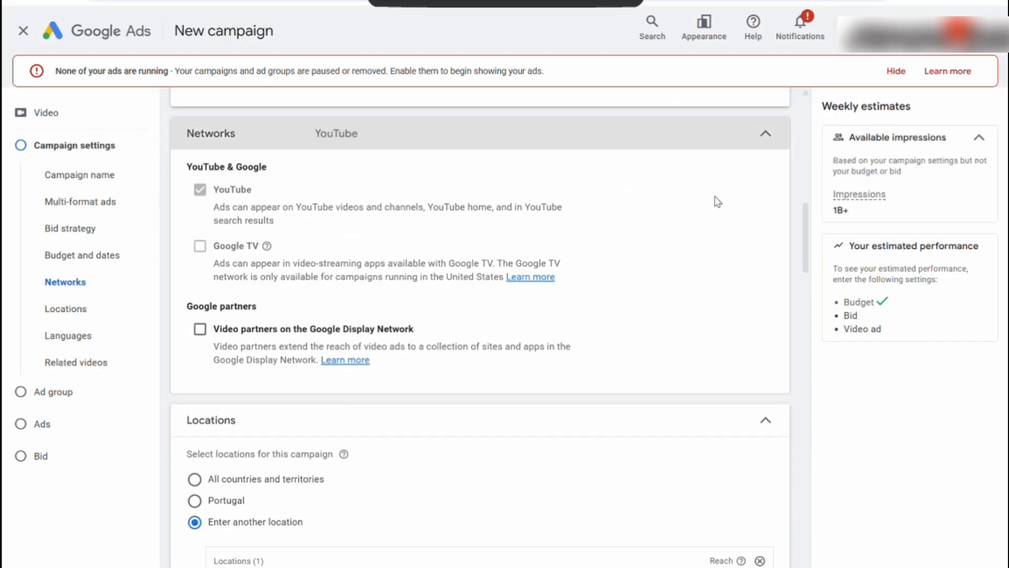
Step: Add English to the campaign's languages alongside Spanish
scroll(581, 252, "down", 2)
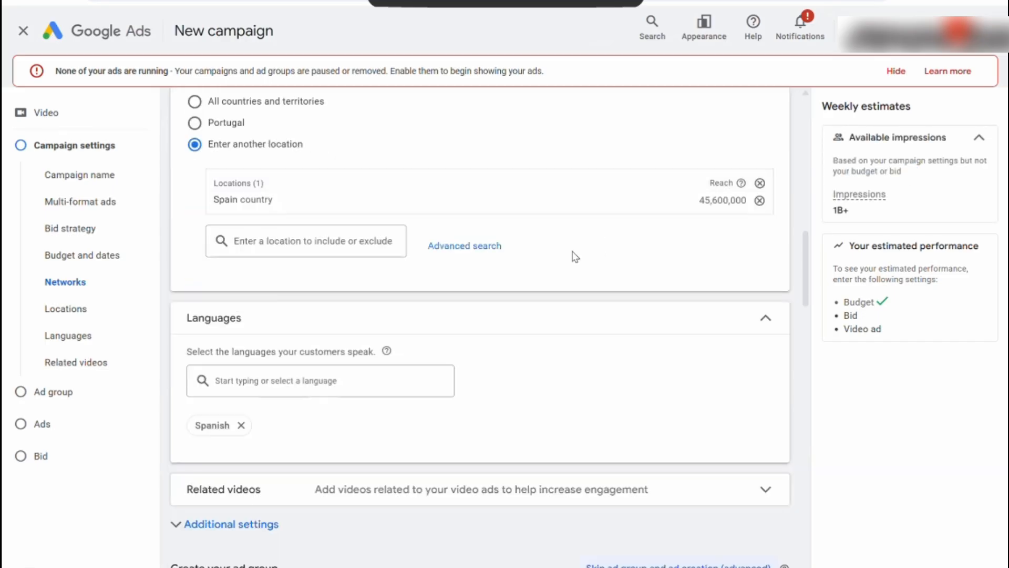
scroll(573, 252, "up", 1)
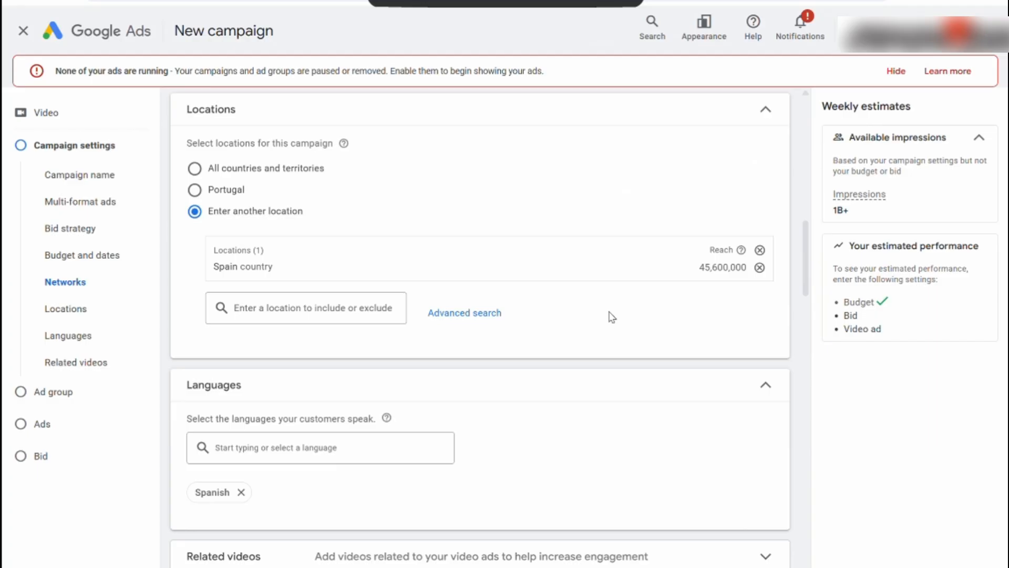
scroll(611, 316, "down", 4)
scroll(609, 316, "up", 4)
scroll(527, 314, "down", 3)
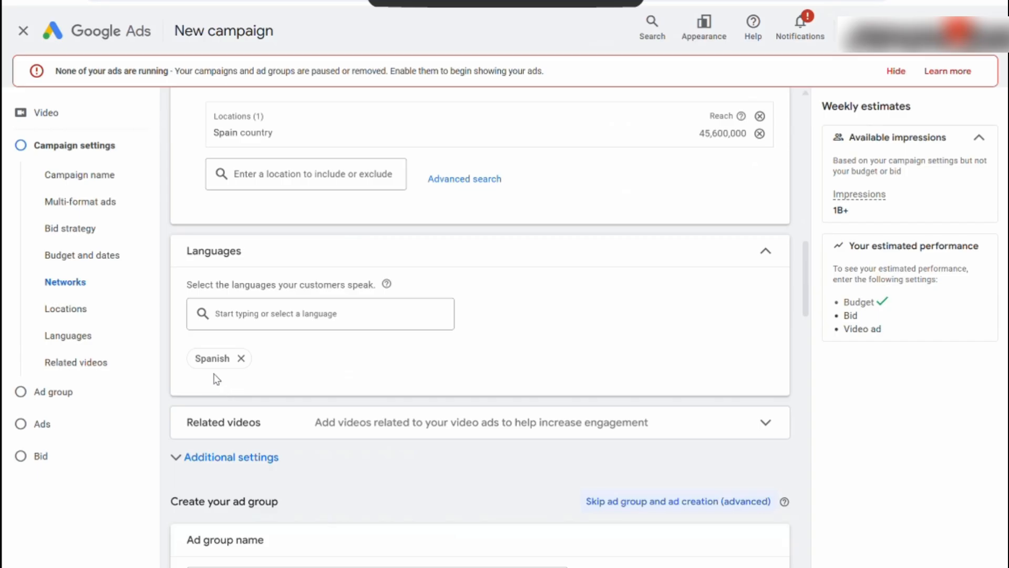
left_click(340, 315)
scroll(252, 165, "down", 2)
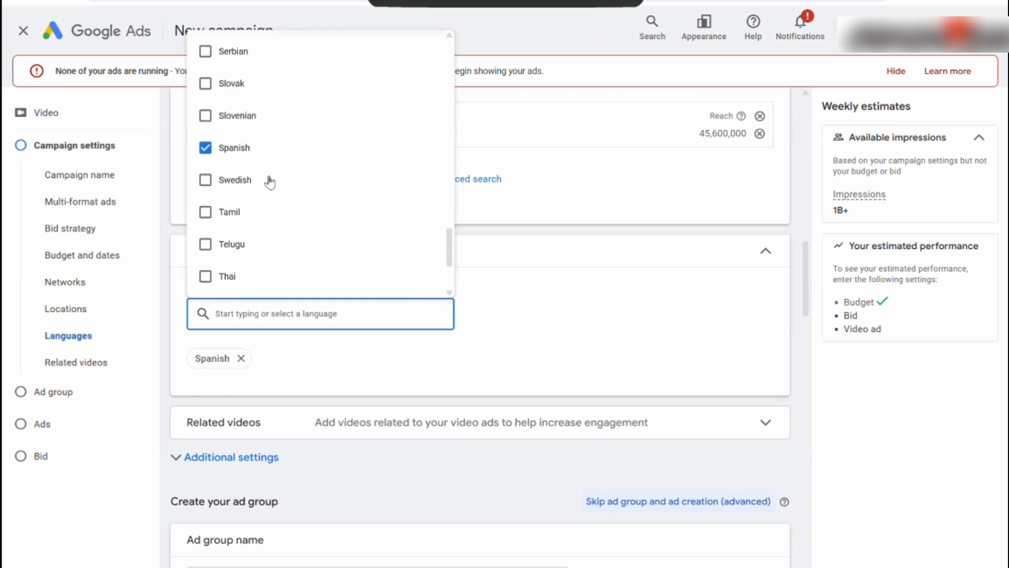
scroll(271, 184, "up", 15)
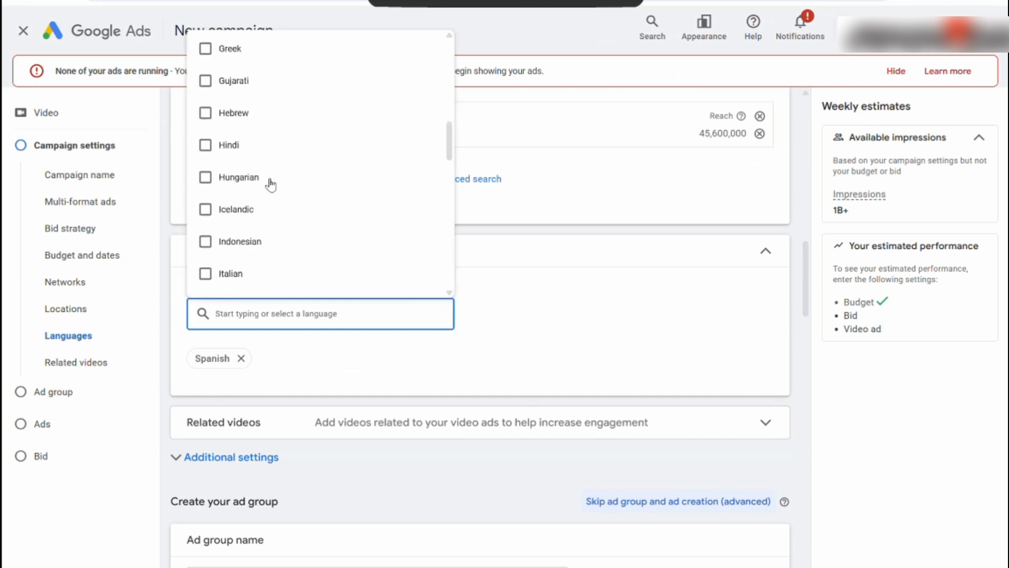
scroll(270, 185, "up", 3)
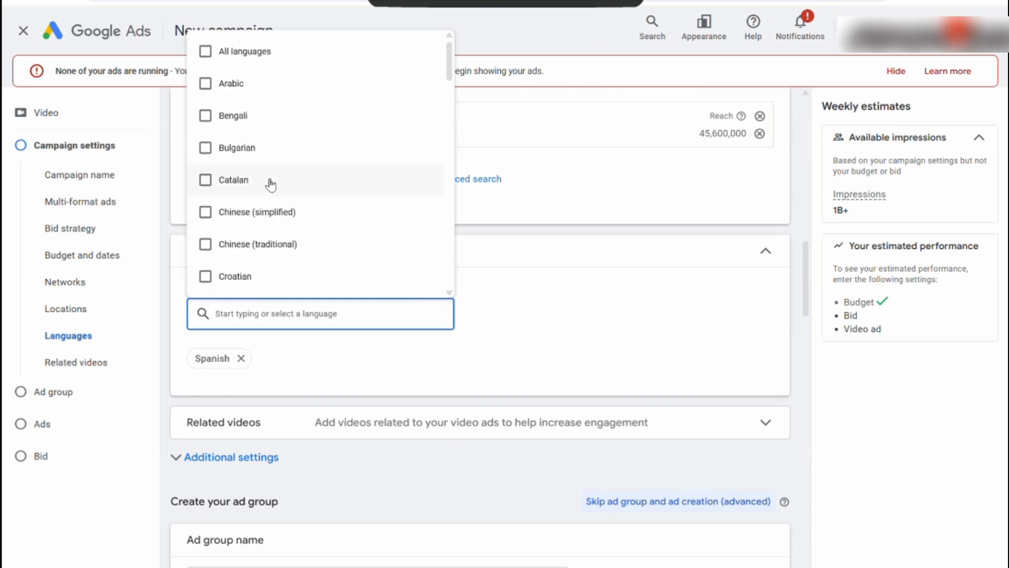
scroll(271, 185, "down", 6)
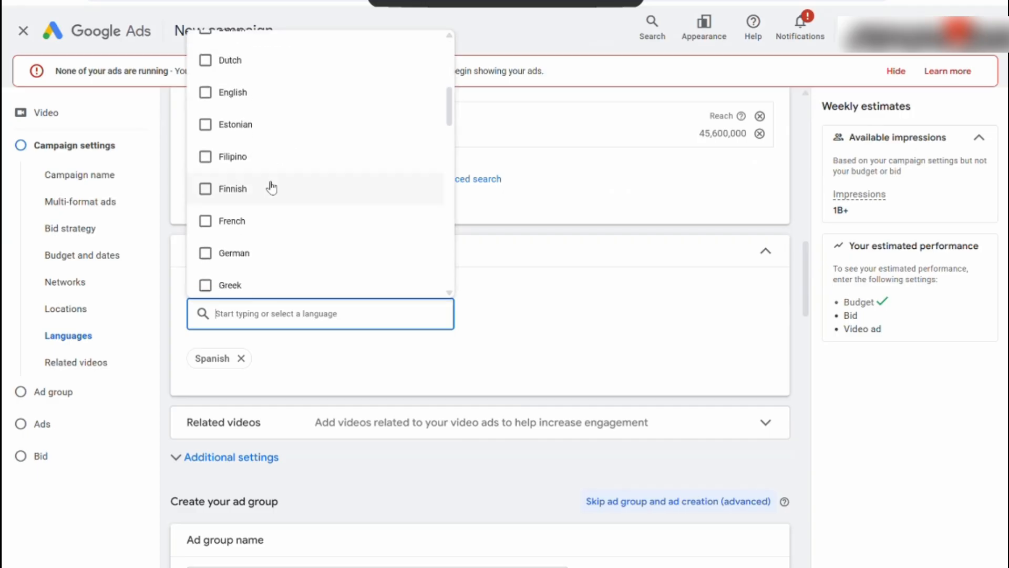
scroll(271, 188, "up", 2)
left_click(205, 206)
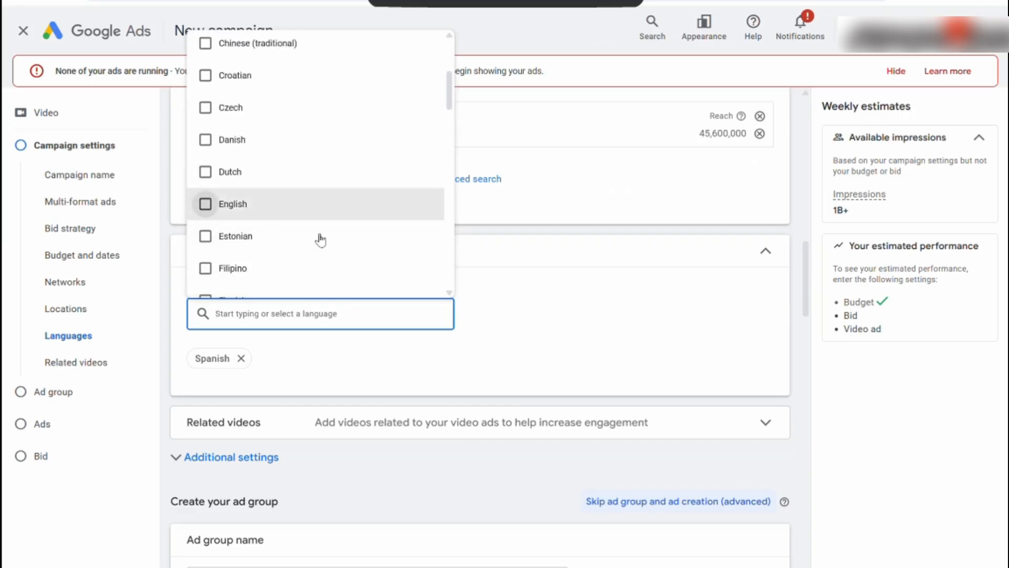
left_click(583, 332)
Step: Examine the ad group's settings, including the audience name, demographics, first-party data, audience expansion and content targeting sections
scroll(613, 331, "down", 3)
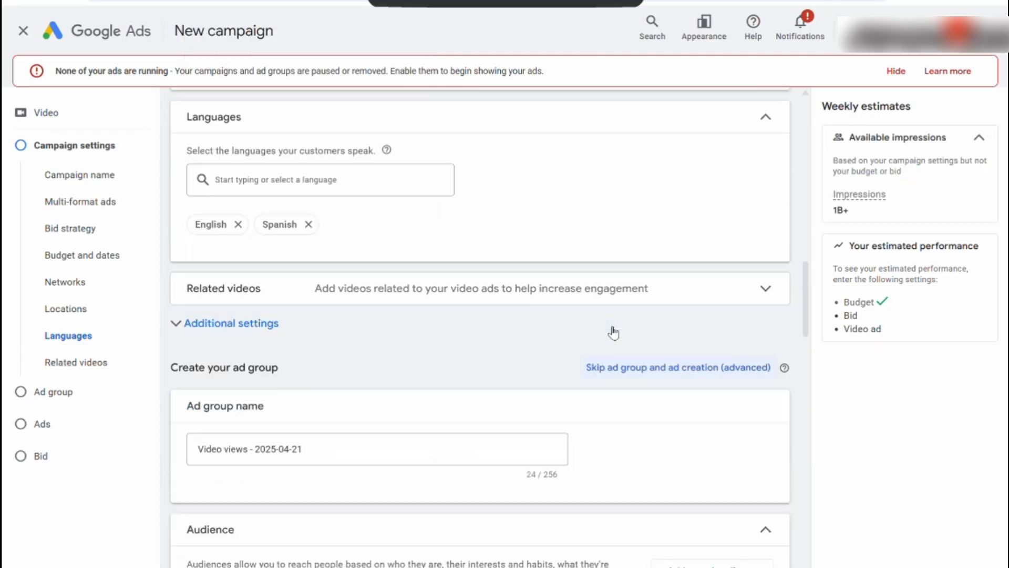
scroll(562, 332, "down", 2)
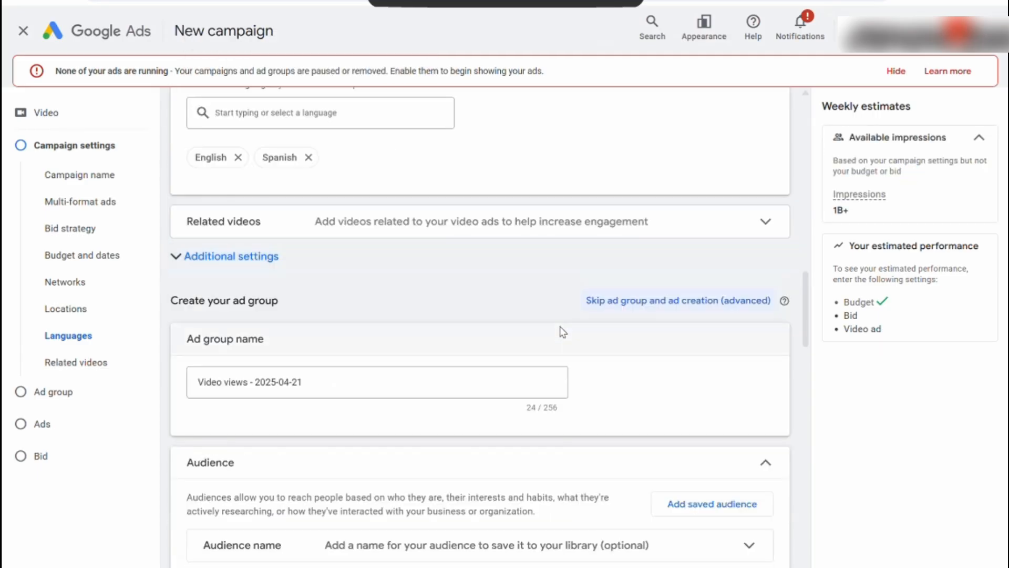
scroll(562, 332, "down", 2)
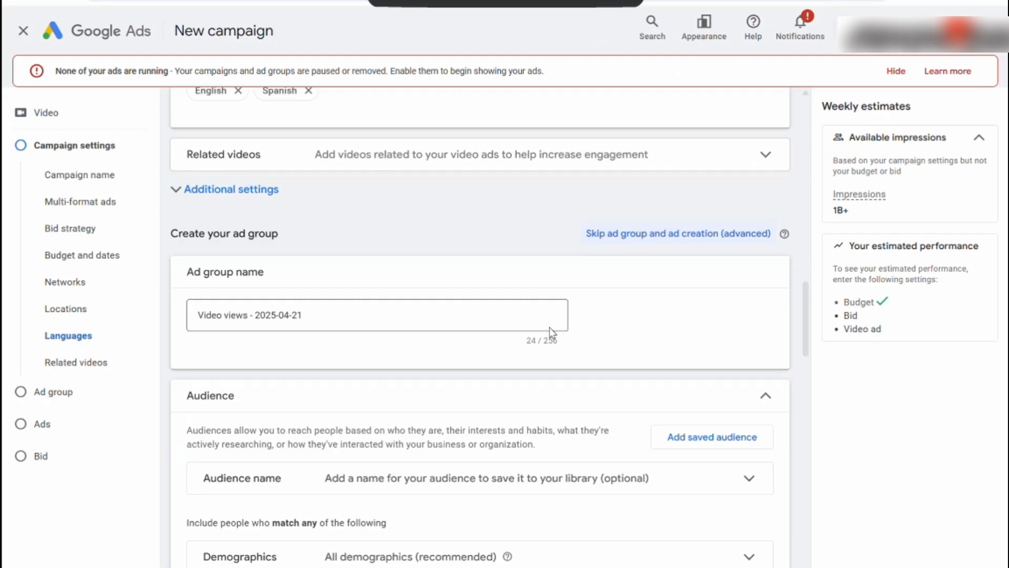
scroll(549, 330, "down", 2)
scroll(550, 333, "down", 2)
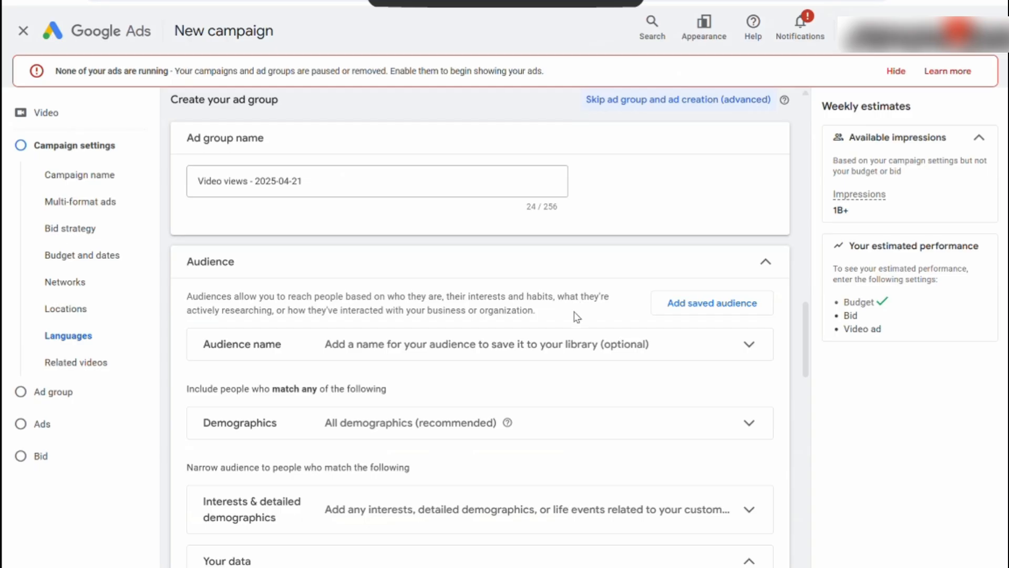
left_click(747, 345)
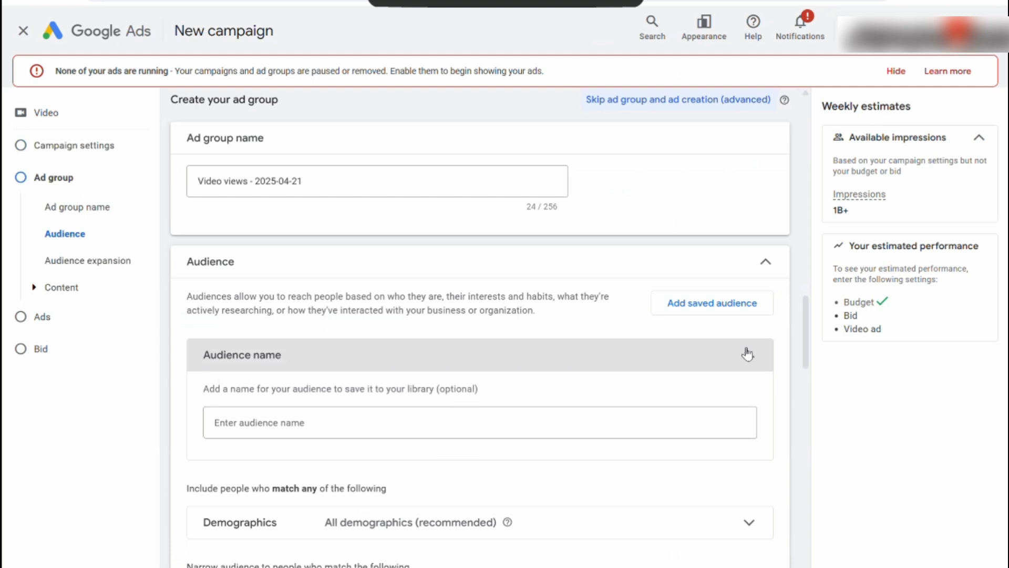
left_click(746, 352)
scroll(592, 318, "down", 4)
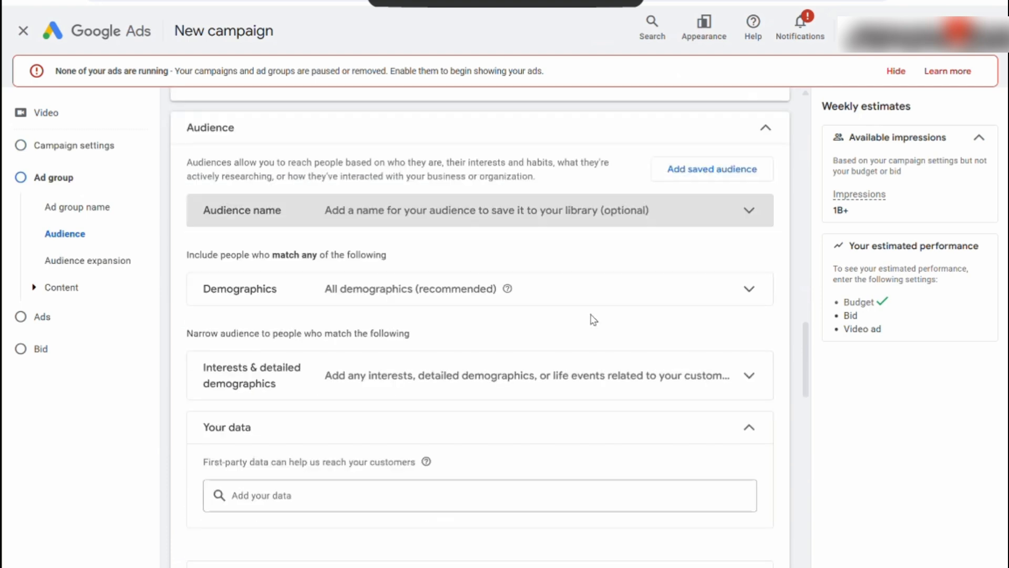
scroll(591, 319, "down", 5)
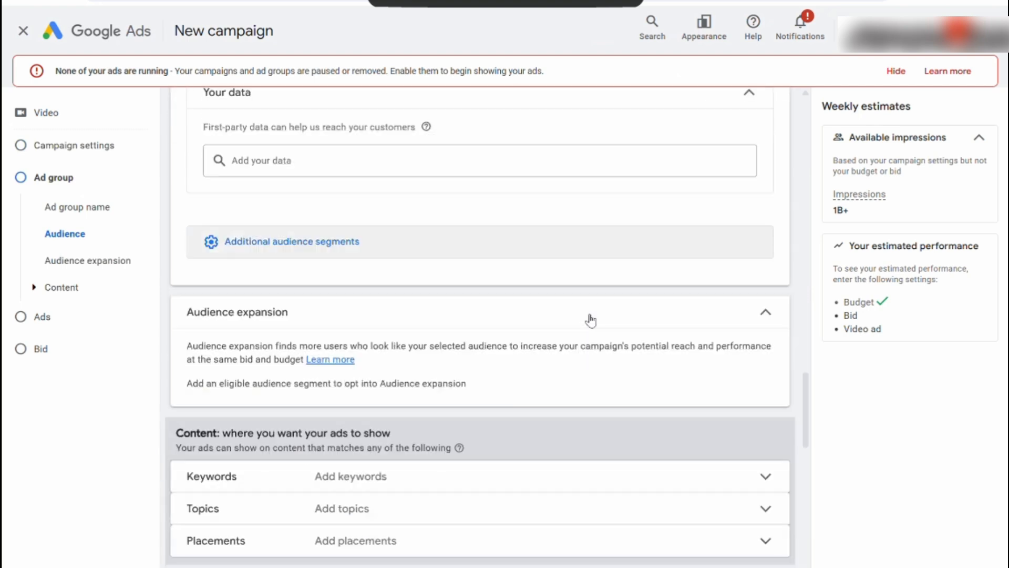
Step: Expand the Topics section in the ad group's content targeting
scroll(591, 319, "down", 3)
scroll(593, 319, "down", 5)
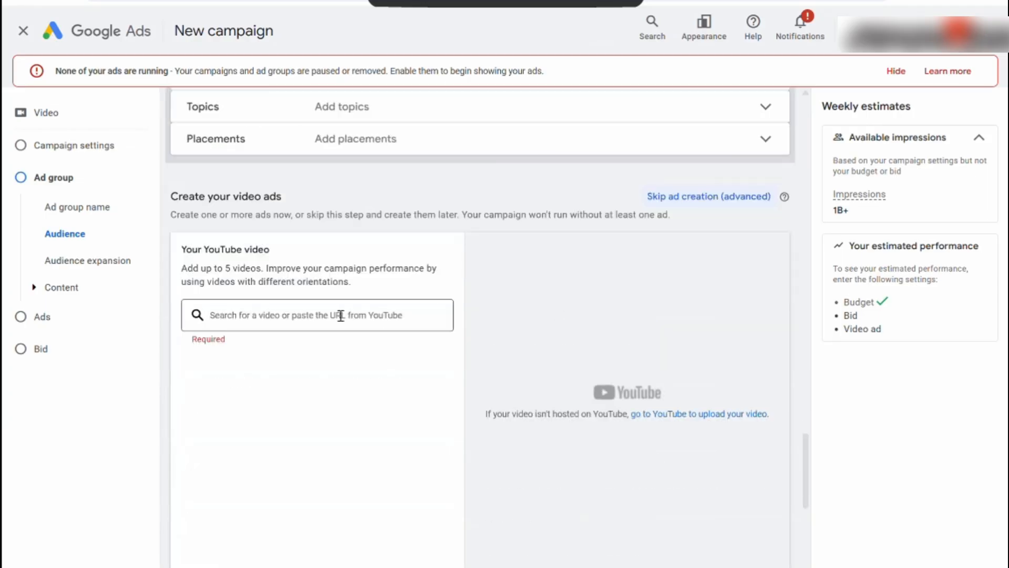
scroll(518, 321, "up", 1)
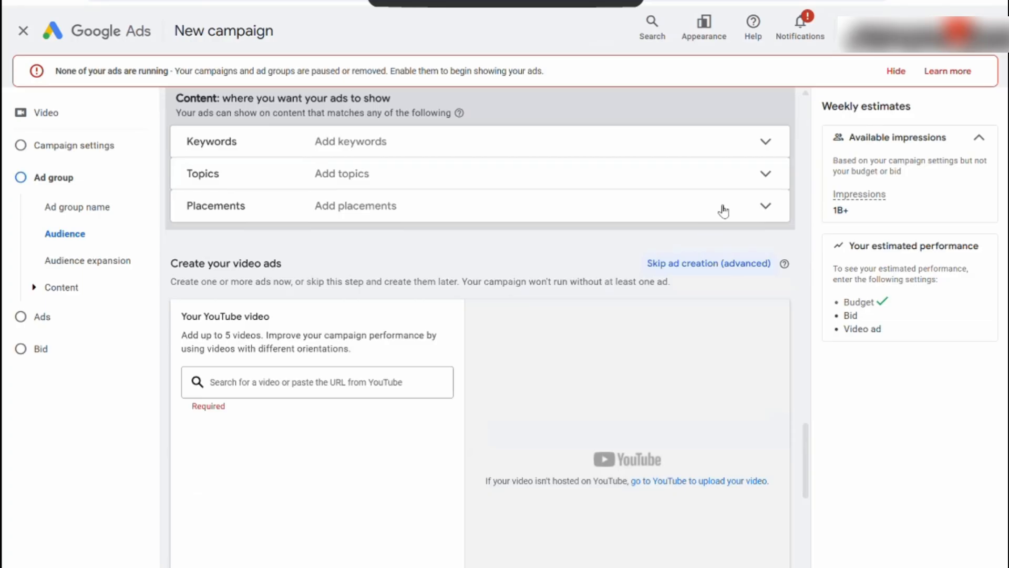
left_click(766, 175)
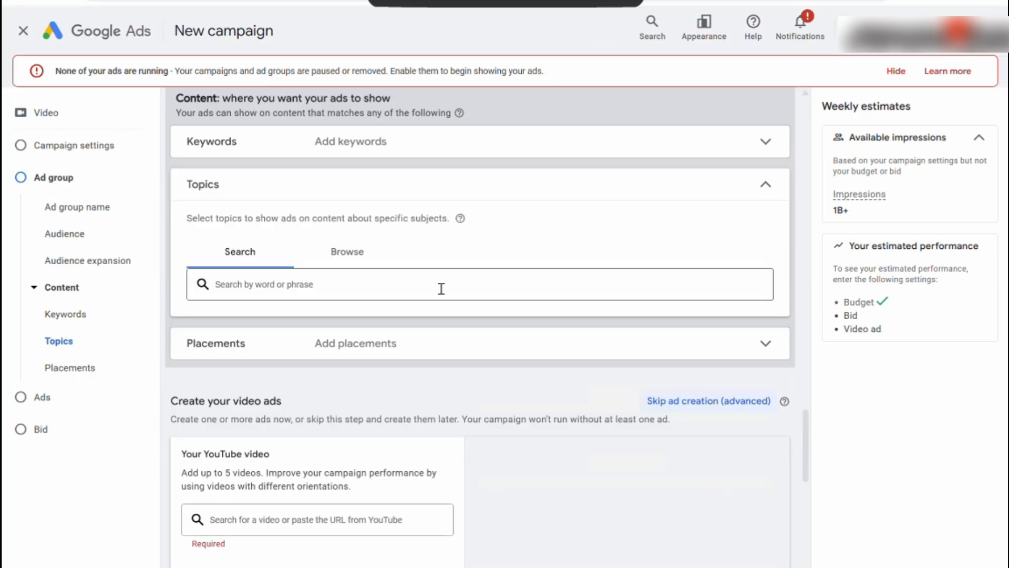
Step: Switch to the Google Docs document, preview the linked YouTube video, skip ahead in it and close the preview
left_click(313, 2)
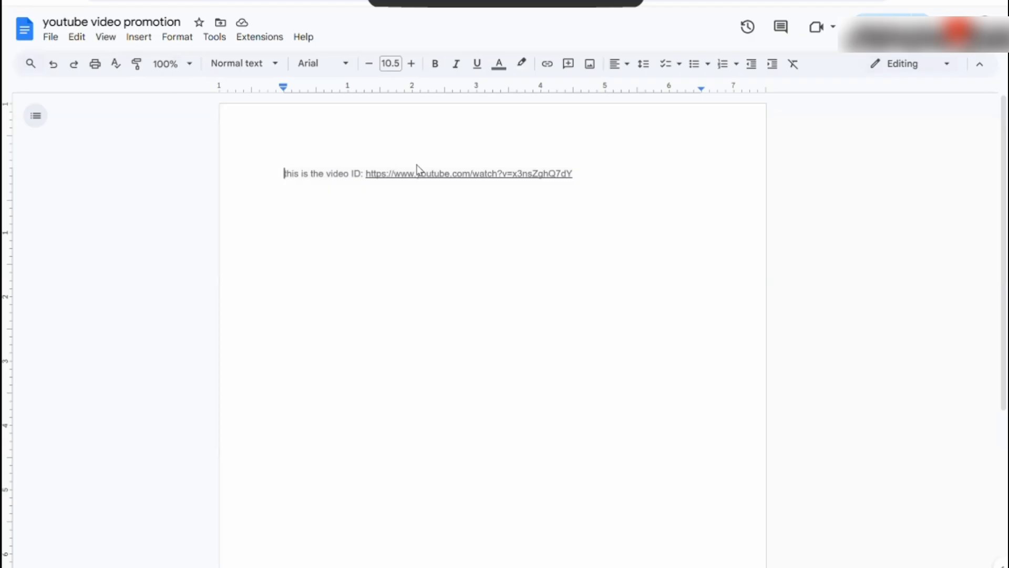
left_click(445, 173)
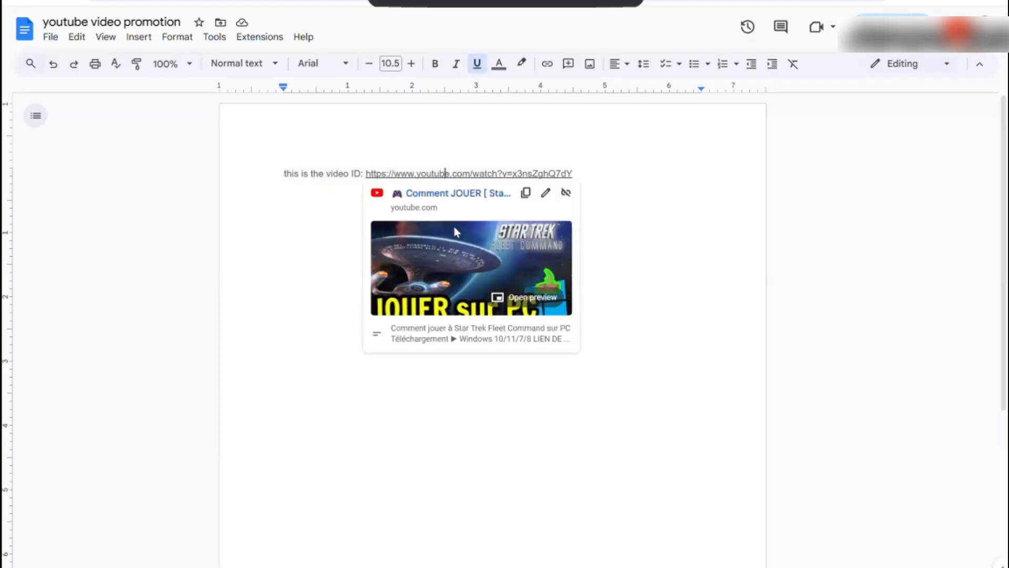
left_click(455, 228)
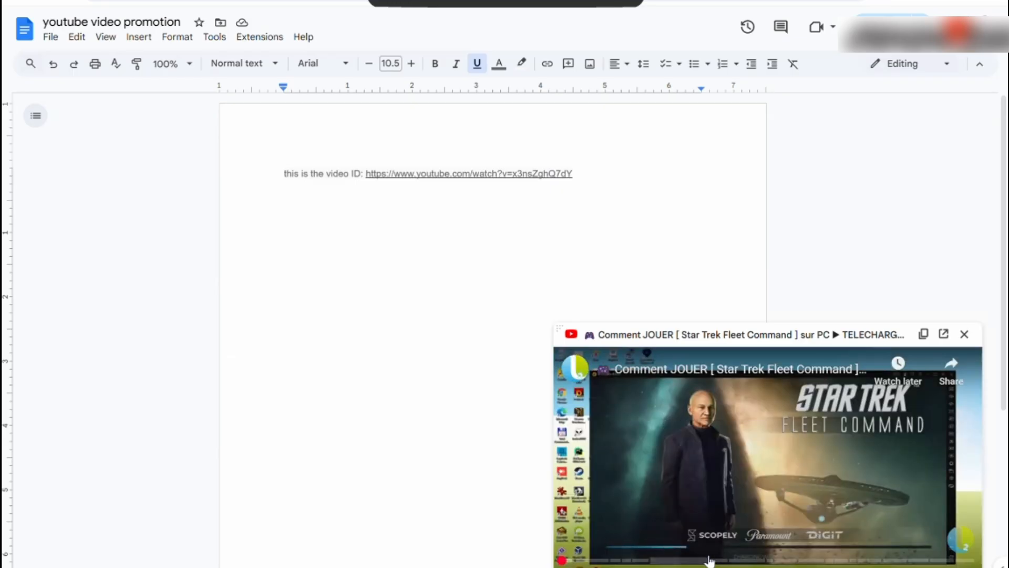
left_click(679, 561)
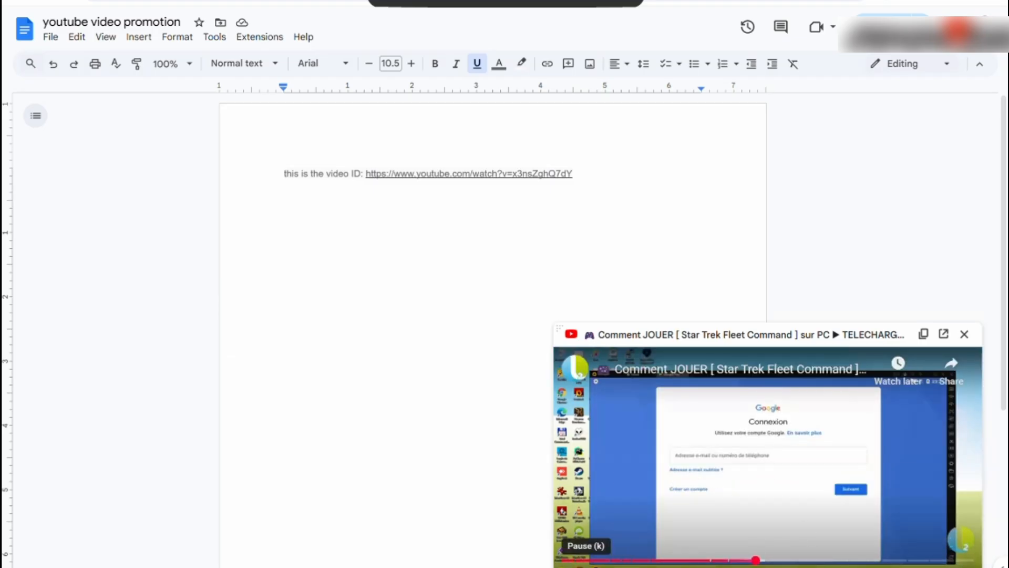
left_click(570, 558)
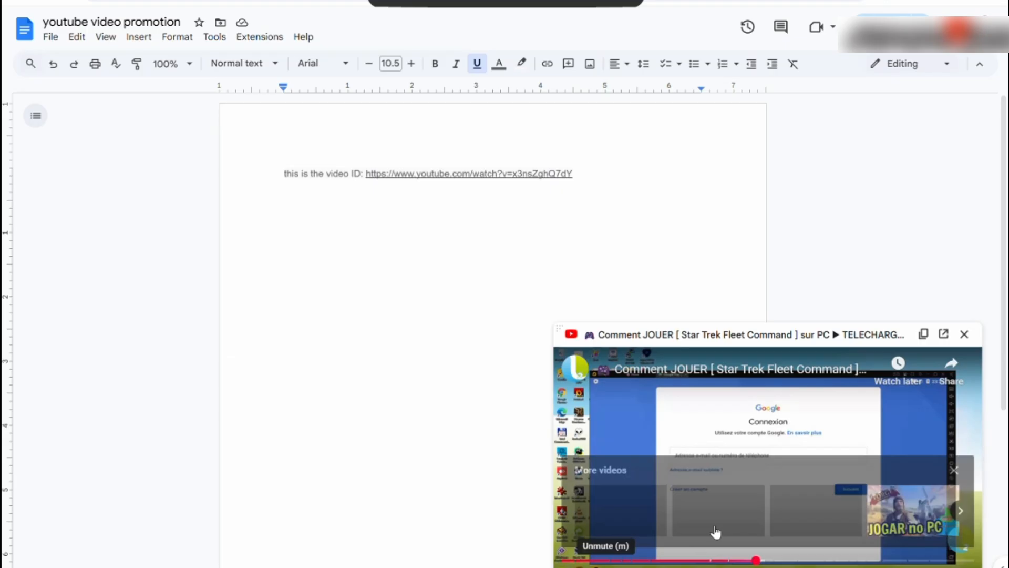
left_click(964, 339)
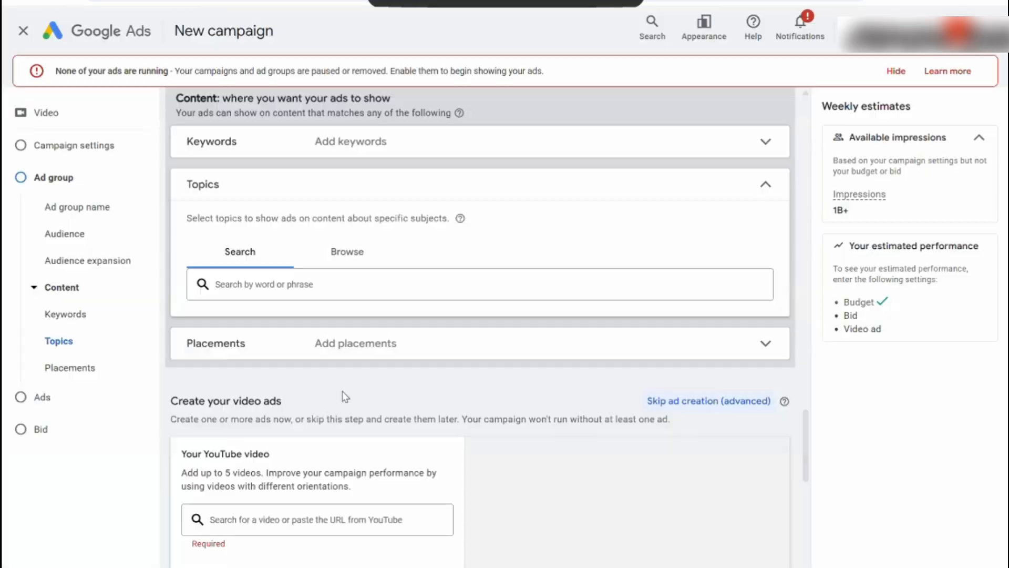
Step: Search the content targeting topics in Google Ads for "game" and add the Games topic
left_click(315, 281)
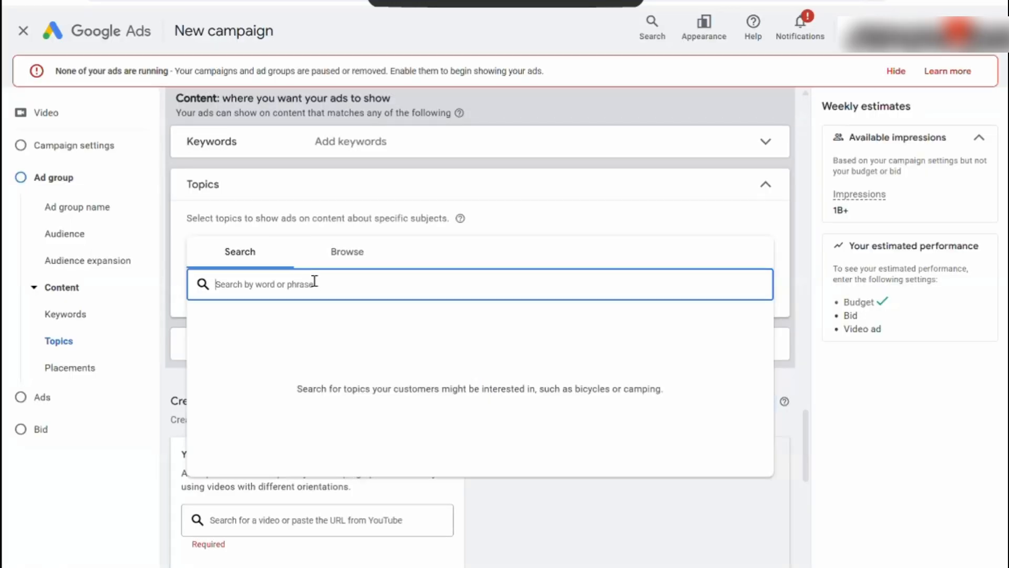
type("g")
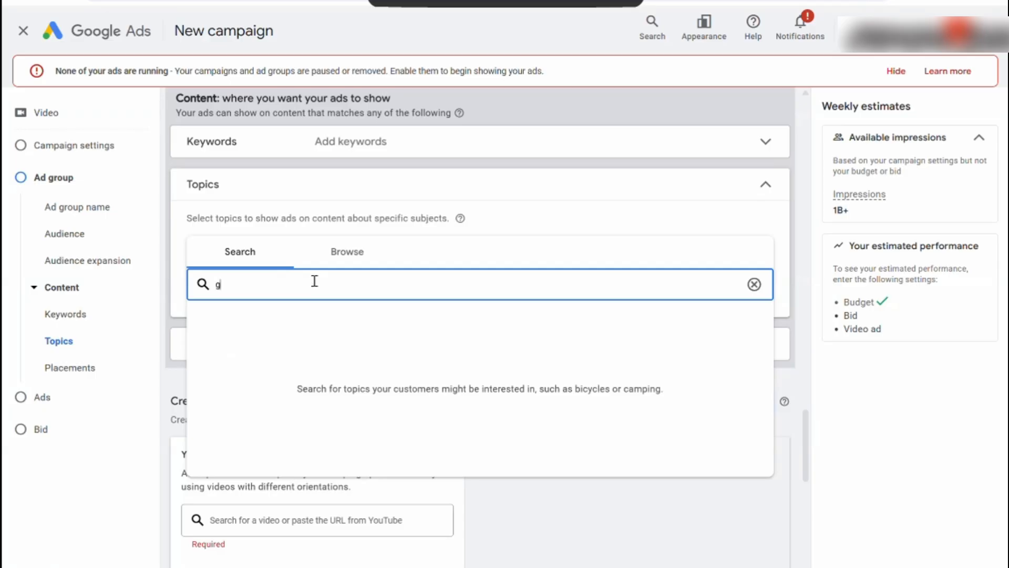
type("ame")
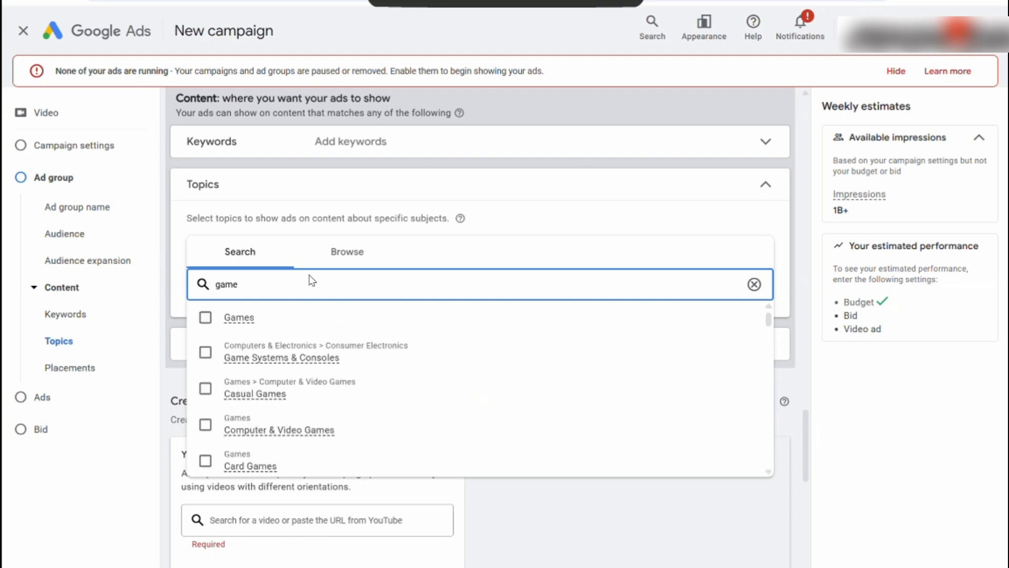
left_click(206, 318)
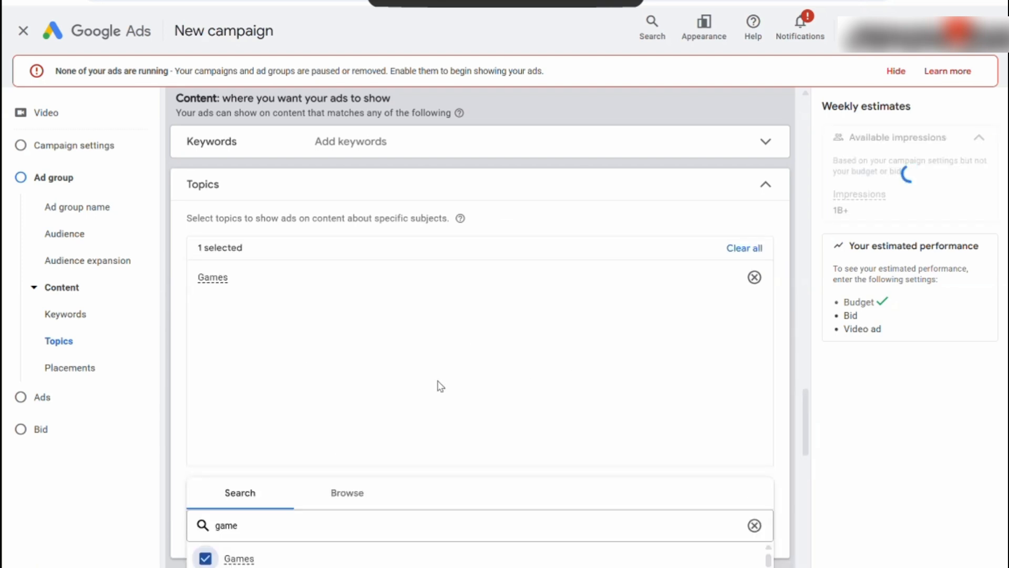
Step: Select the Computer & Video Games topic from the "game" results and close the results list
scroll(546, 347, "down", 4)
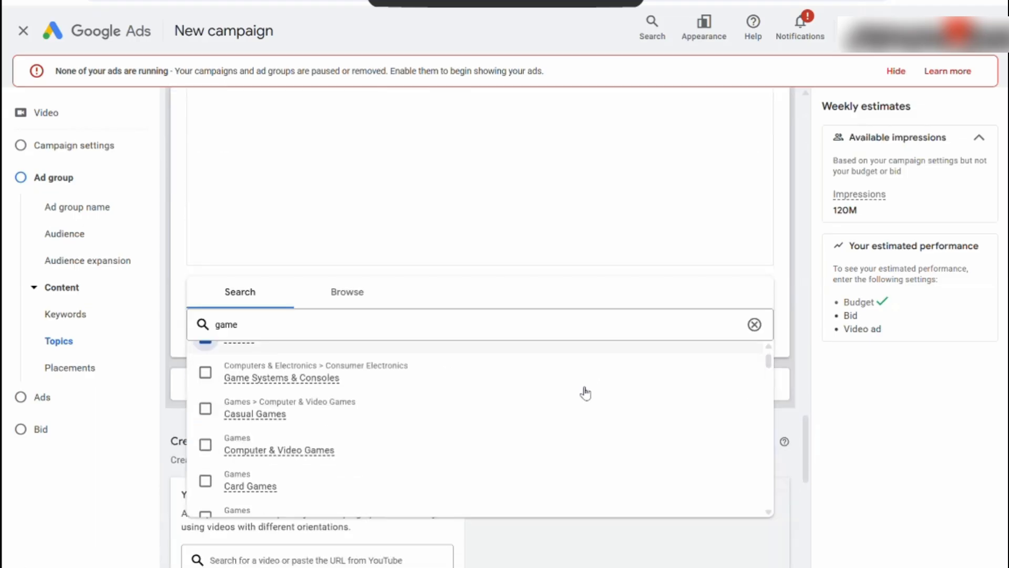
scroll(578, 405, "down", 1)
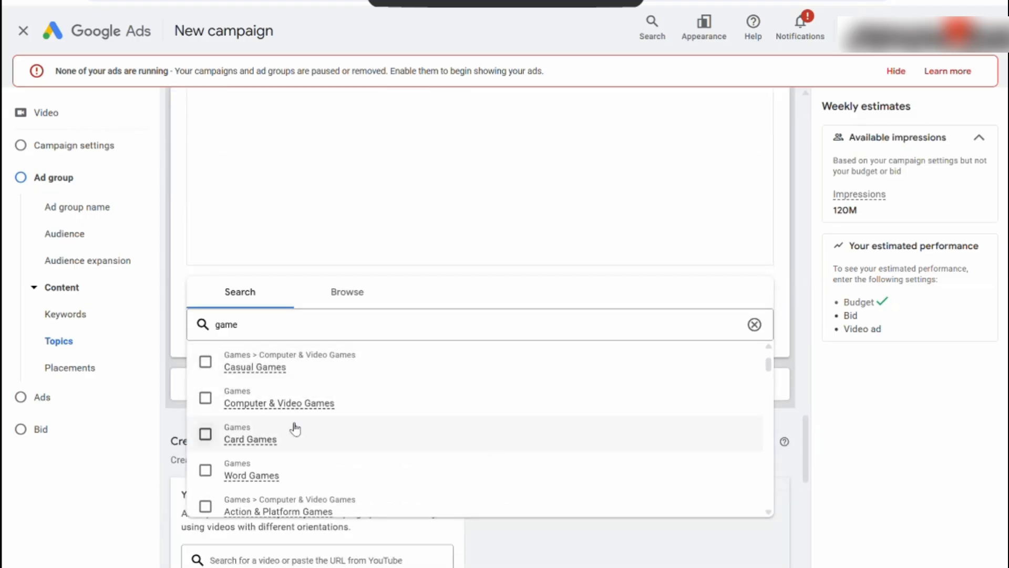
left_click(205, 398)
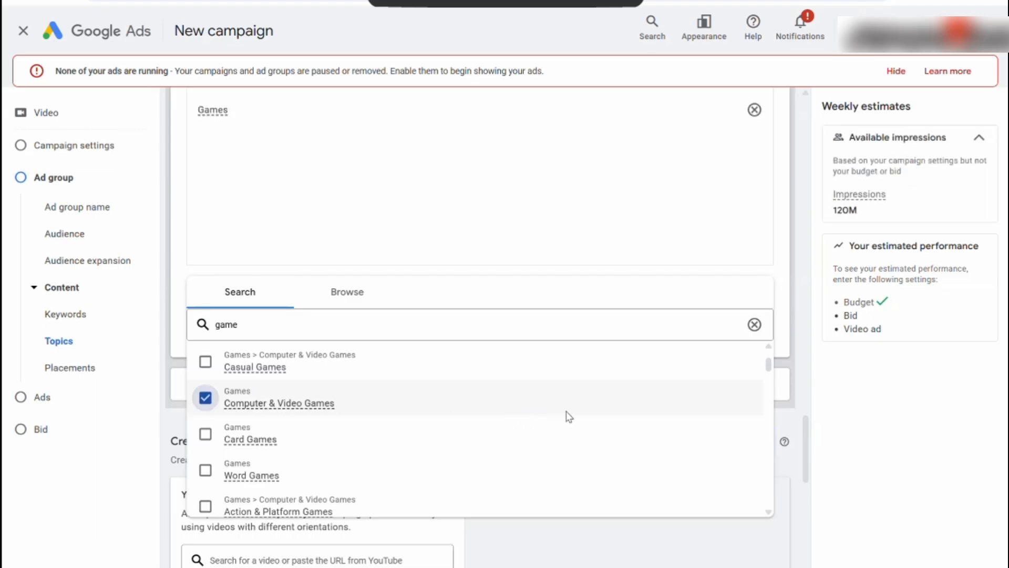
scroll(567, 416, "down", 2)
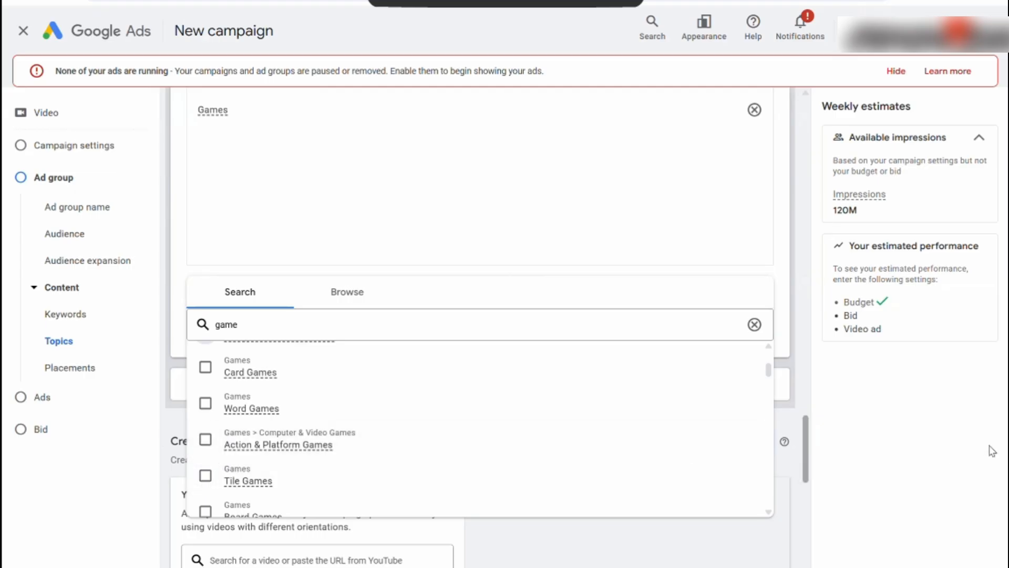
left_click(923, 447)
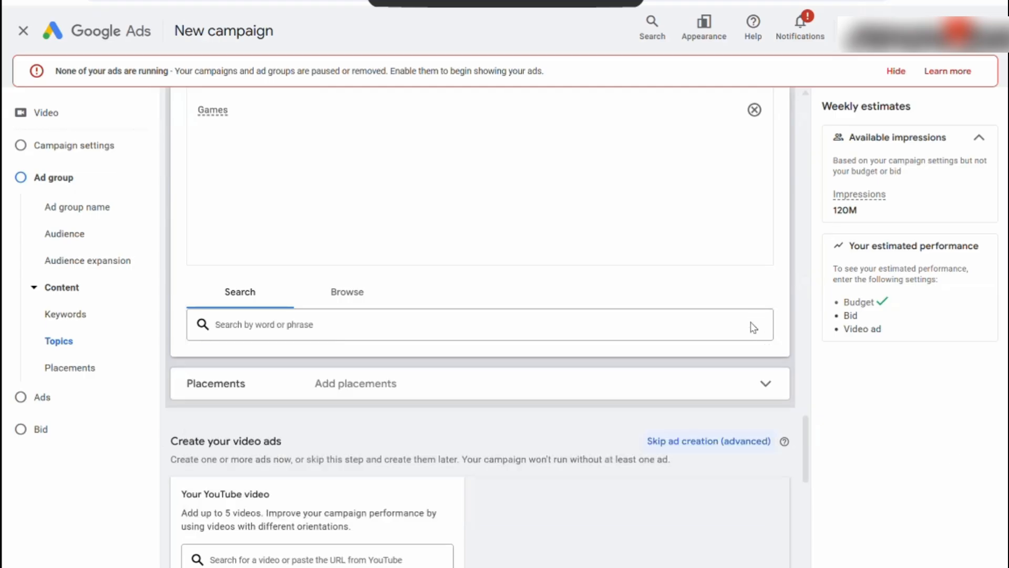
Step: Copy the YouTube video URL from the Google Docs document and add that video to the campaign's video ads in Google Ads
scroll(741, 291, "down", 2)
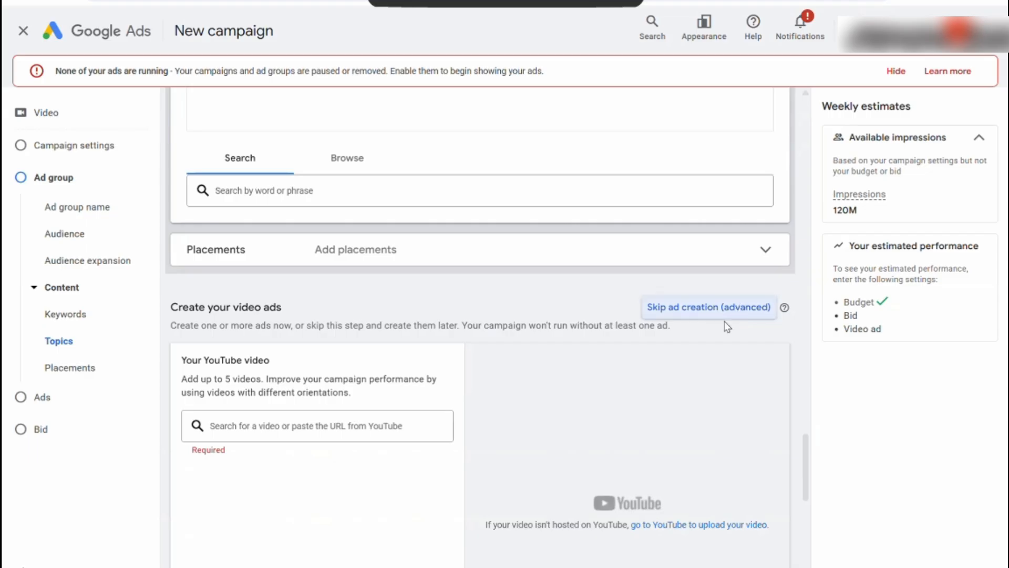
scroll(727, 327, "down", 1)
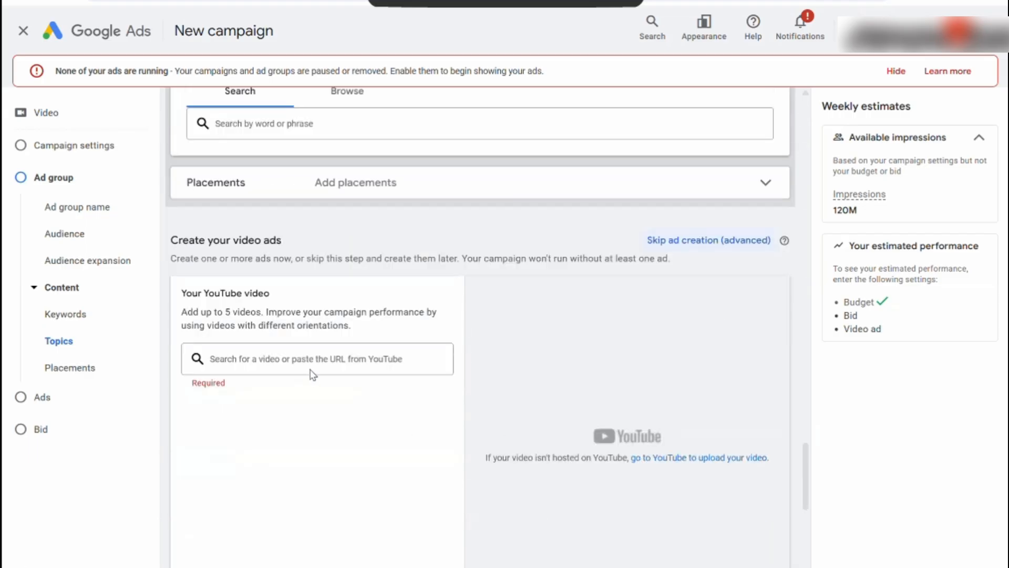
left_click(321, 358)
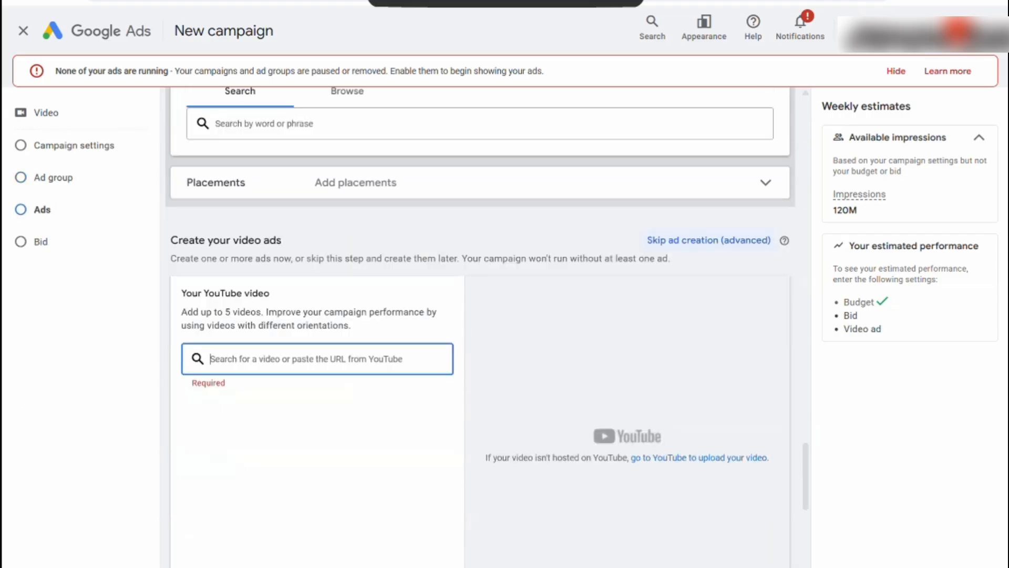
key("ctrl+Tab")
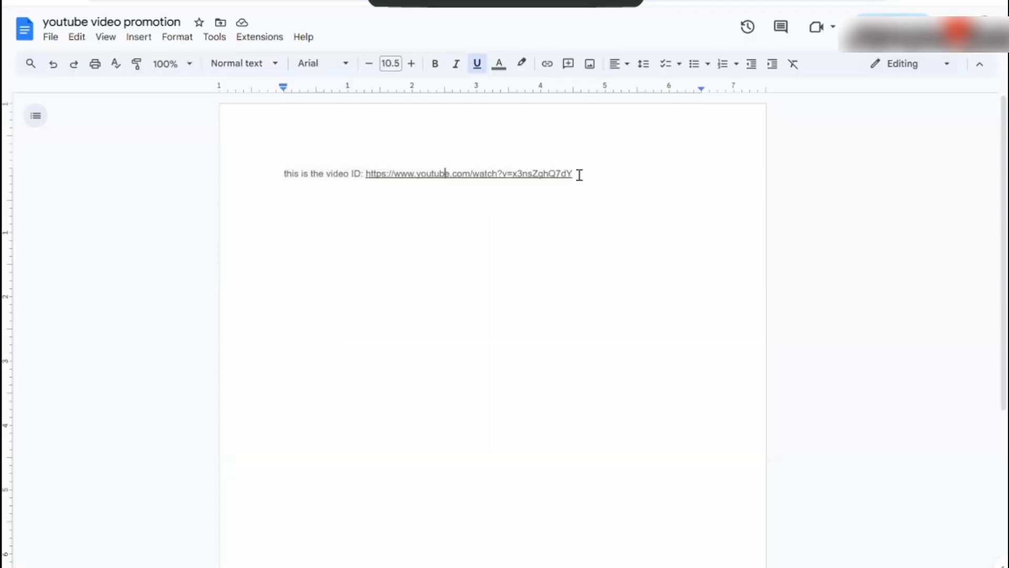
left_click_drag(579, 174, 367, 185)
key("ctrl+c")
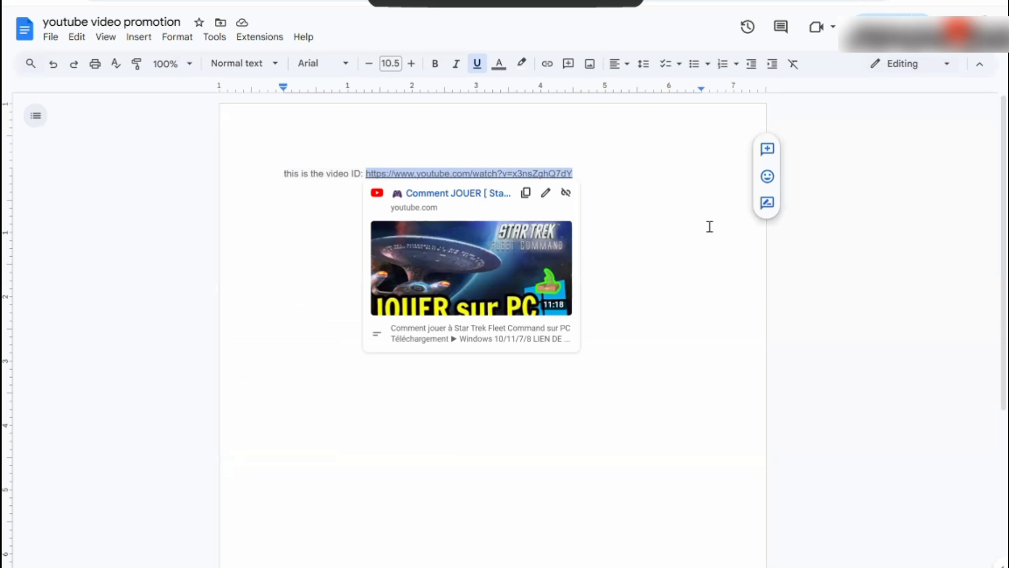
left_click(227, 1)
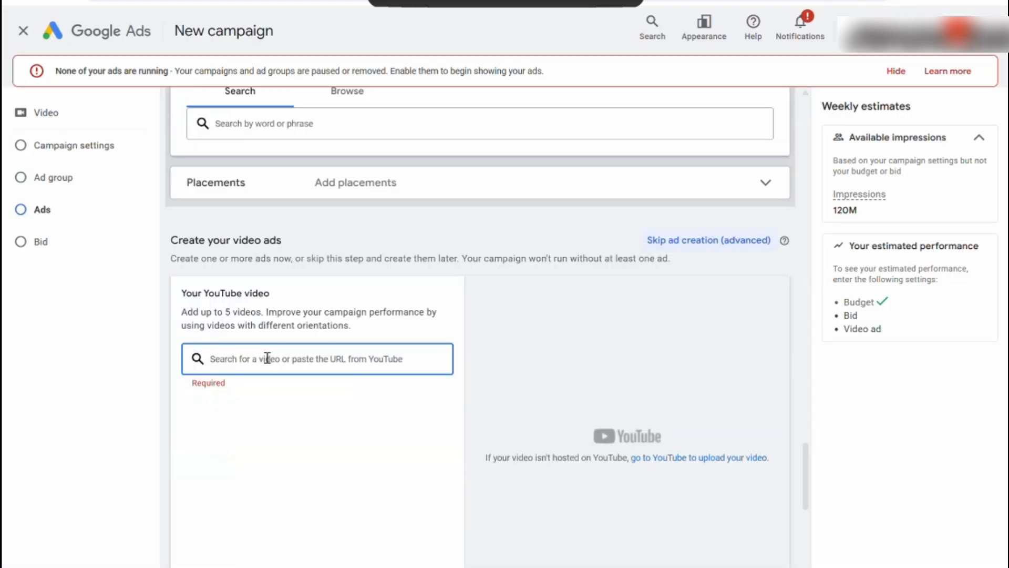
key("ctrl+v")
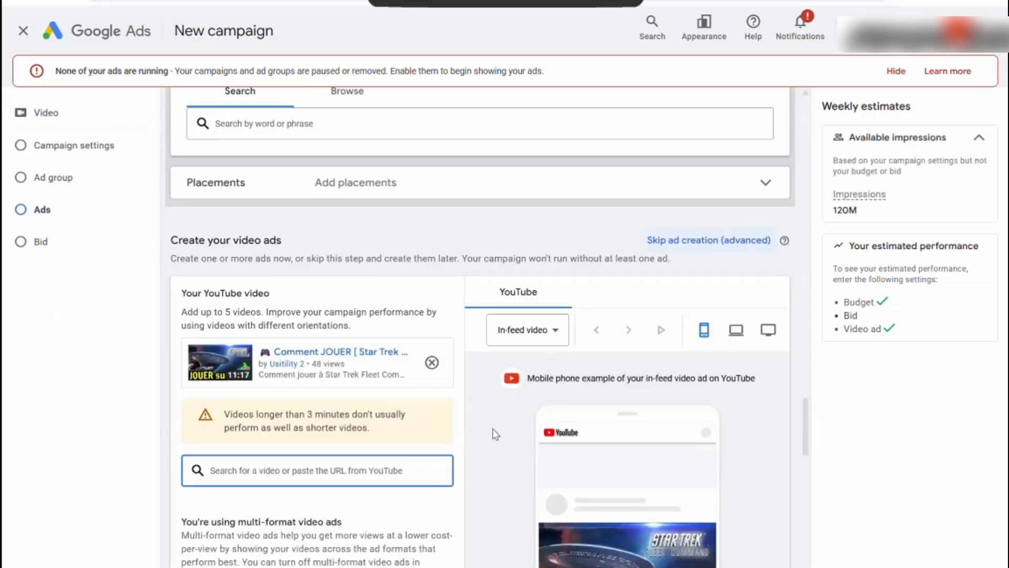
scroll(493, 430, "down", 1)
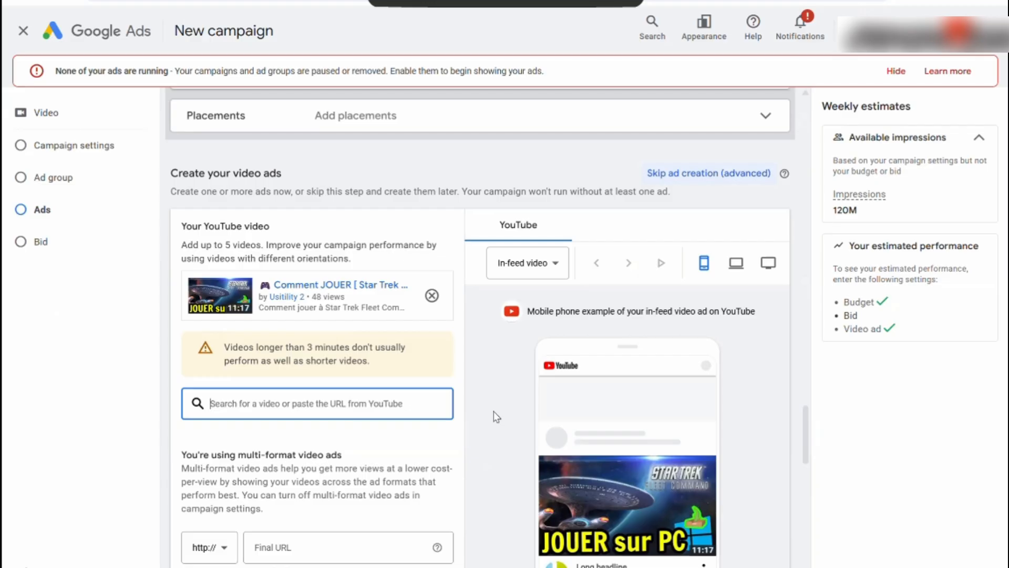
scroll(493, 412, "down", 1)
scroll(494, 412, "down", 1)
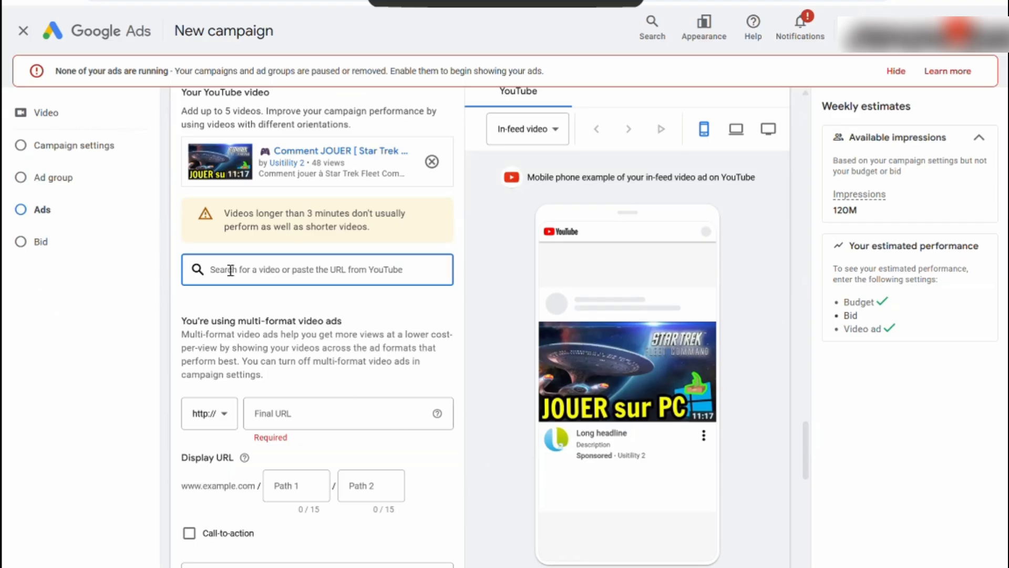
left_click(277, 410)
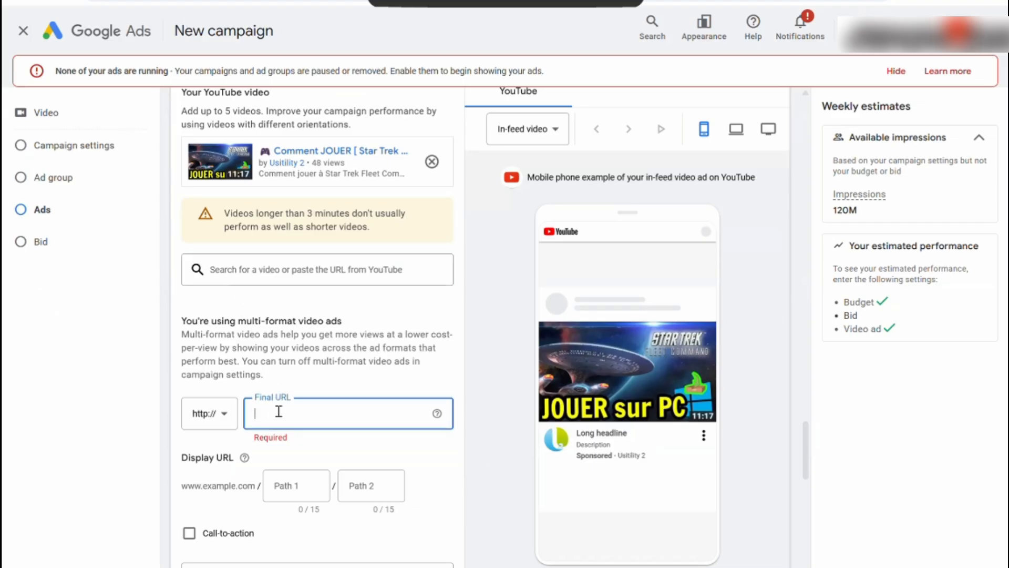
type("www.youtube.com/watch?v=x3nsZghQ7dY")
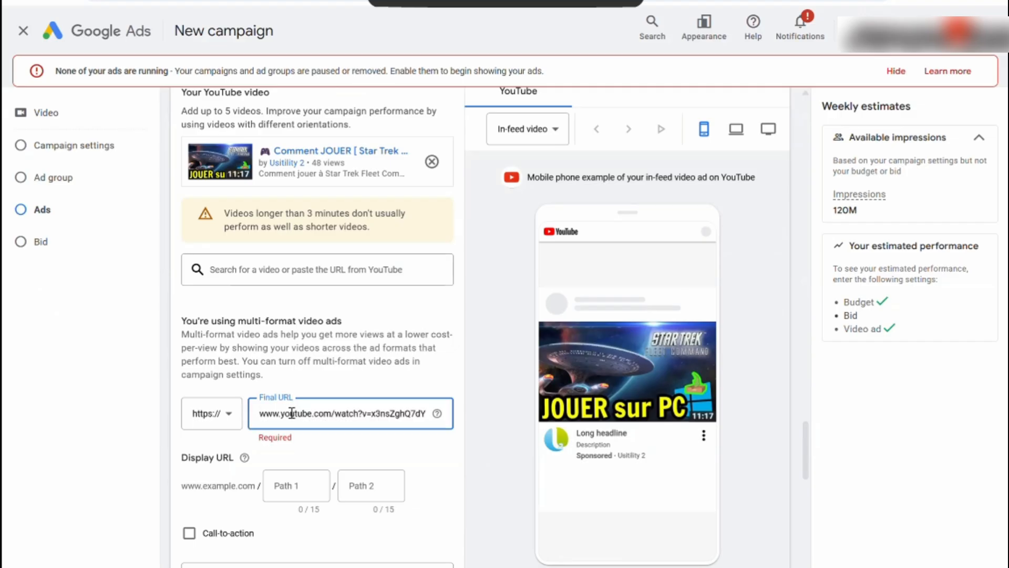
left_click(421, 479)
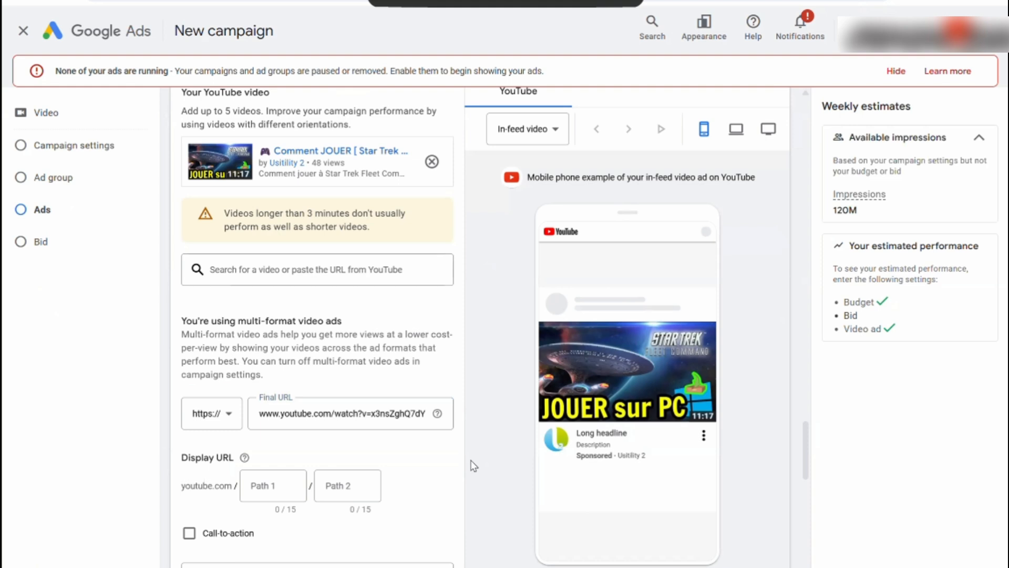
Step: Enable the call-to-action for the video ad and open its list of suggested texts
scroll(473, 465, "down", 3)
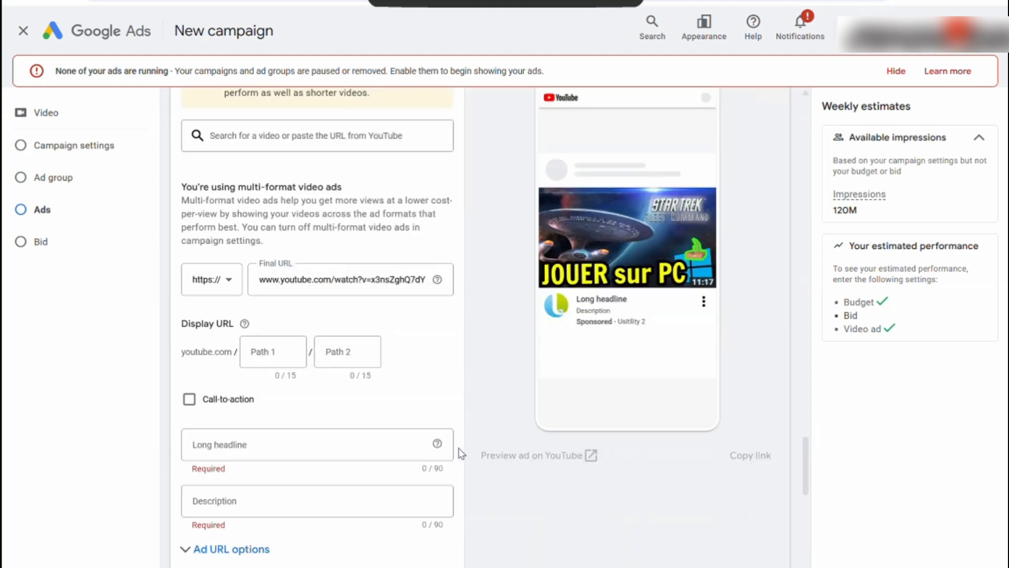
left_click(189, 400)
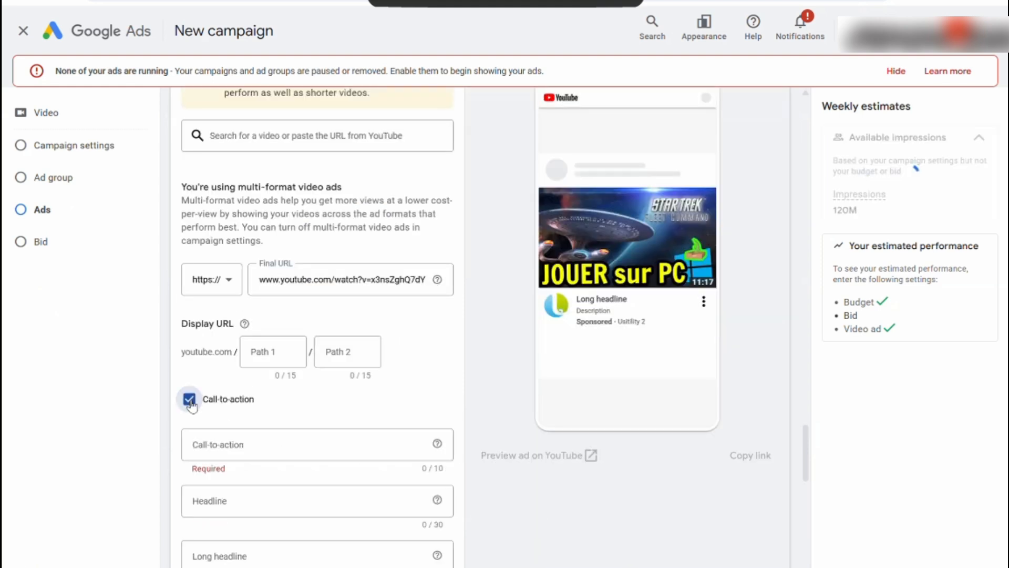
left_click(311, 444)
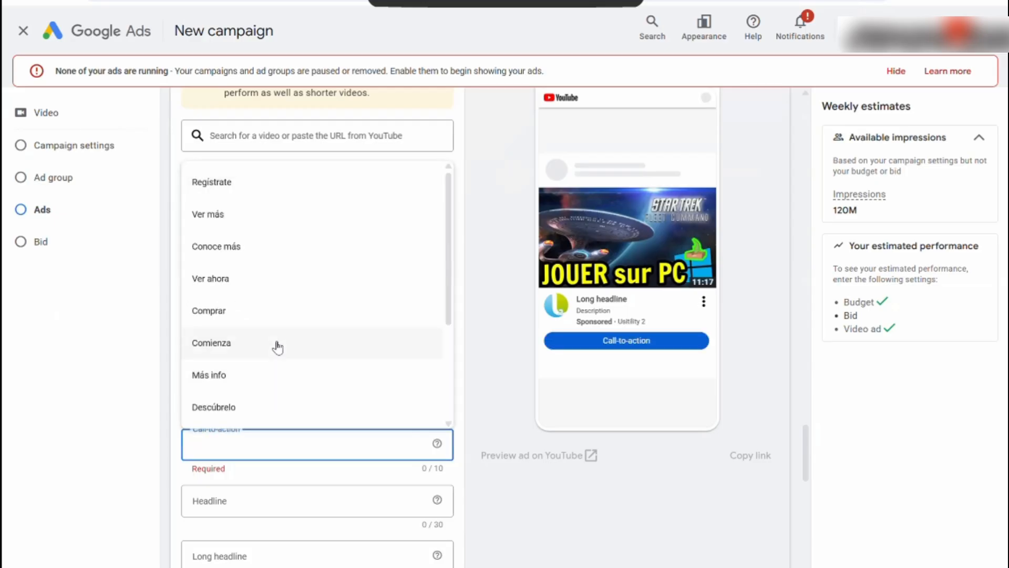
Step: Examine the suggested call-to-action texts available for the video ad
scroll(276, 345, "down", 3)
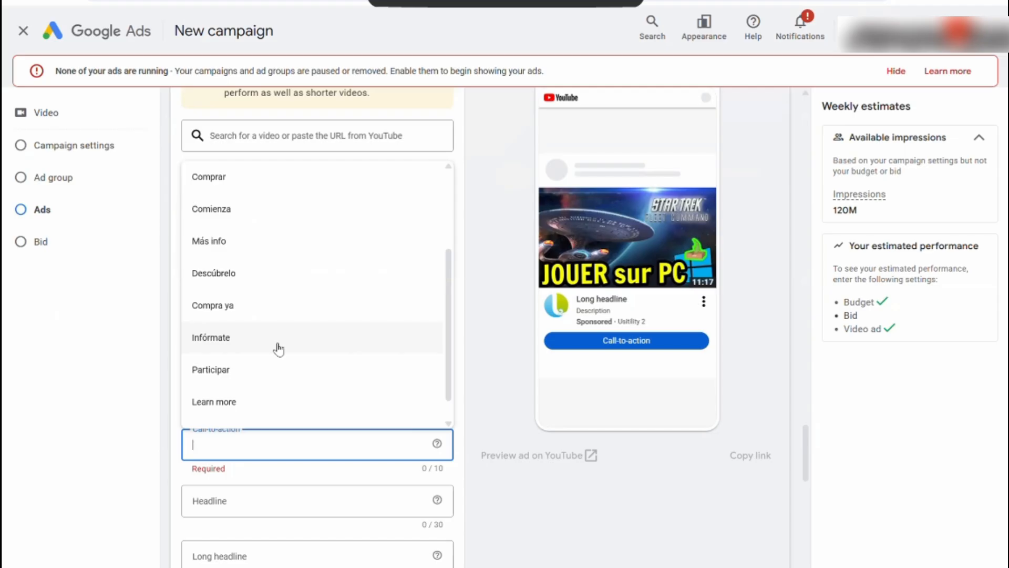
scroll(279, 349, "down", 1)
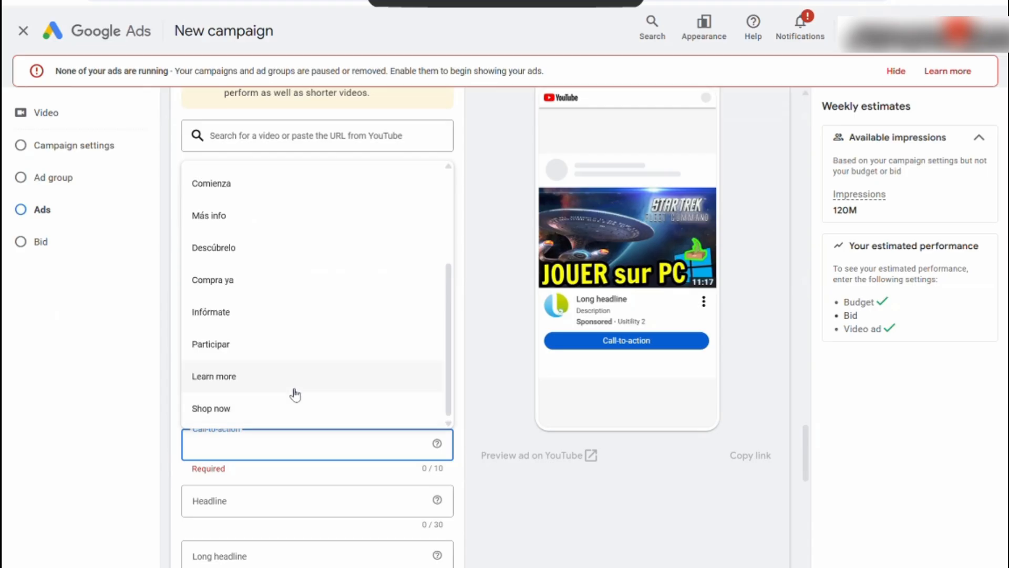
scroll(293, 395, "up", 5)
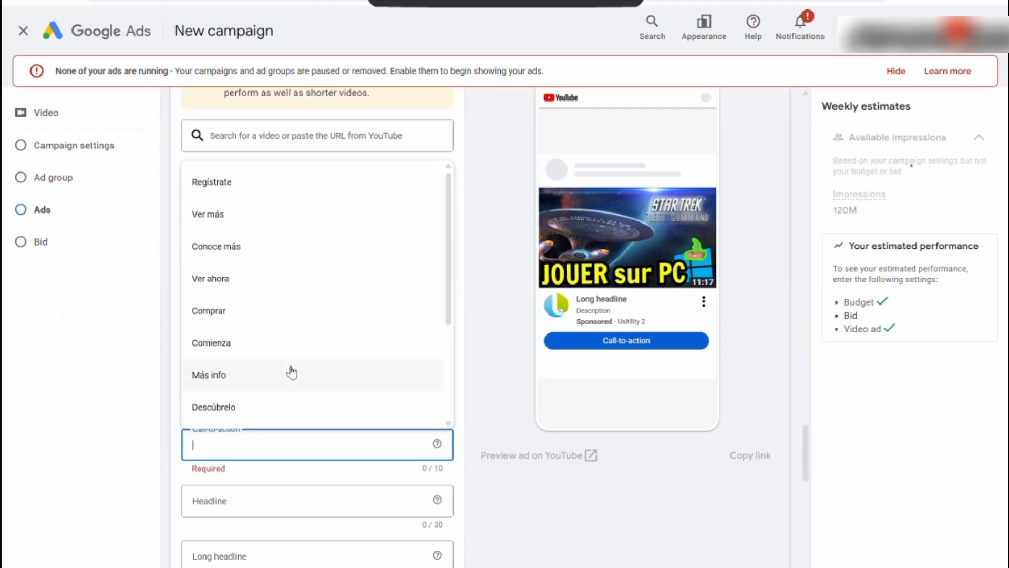
left_click(280, 442)
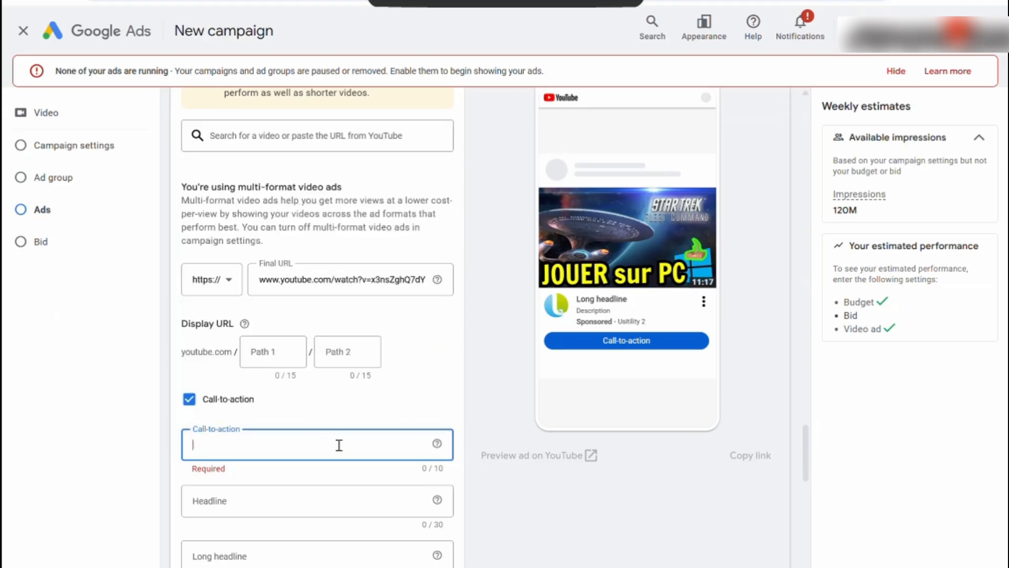
left_click(302, 445)
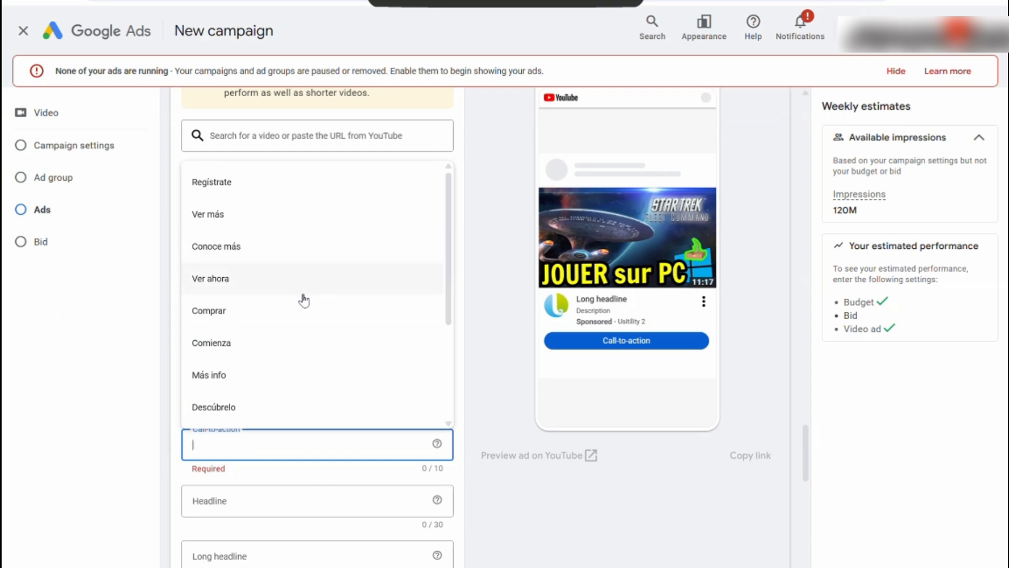
scroll(301, 310, "down", 1)
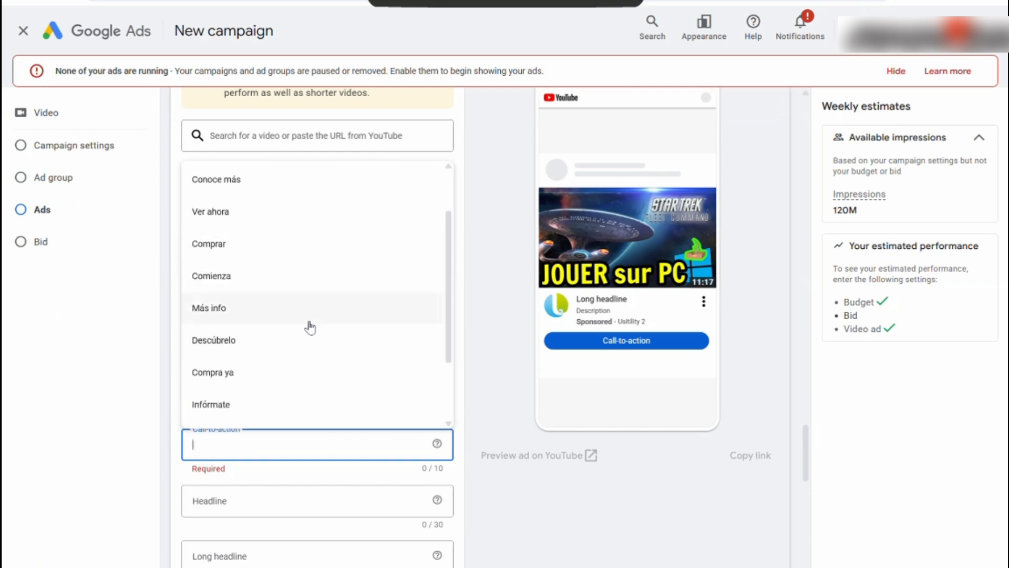
scroll(313, 352, "down", 3)
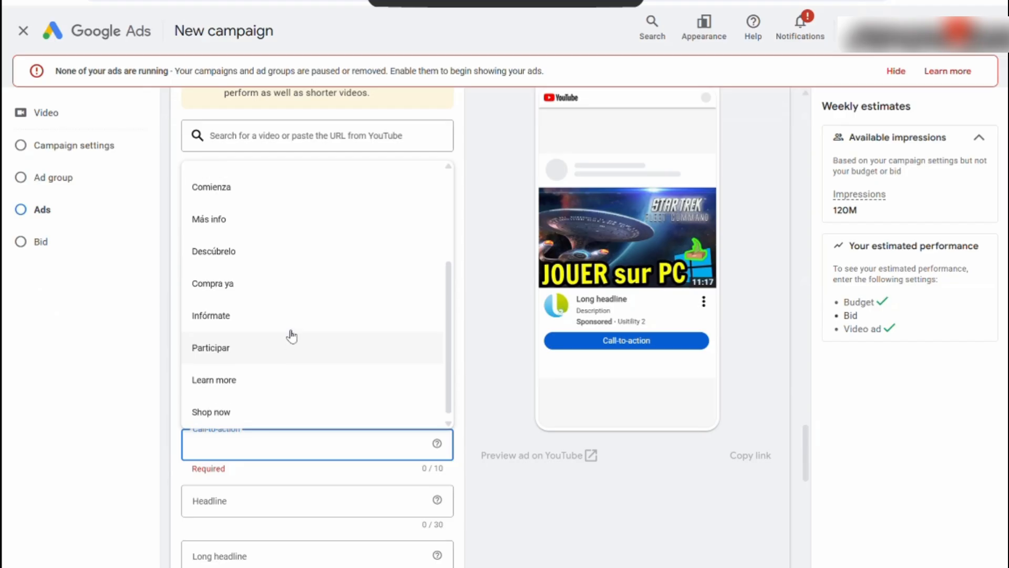
scroll(291, 336, "up", 2)
scroll(266, 277, "up", 1)
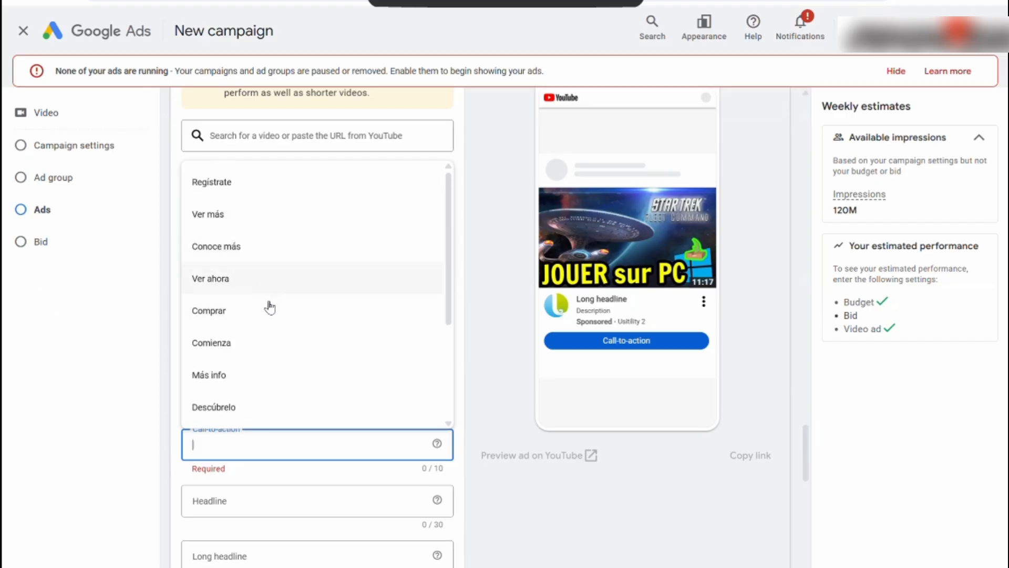
scroll(269, 323, "down", 2)
scroll(270, 325, "down", 3)
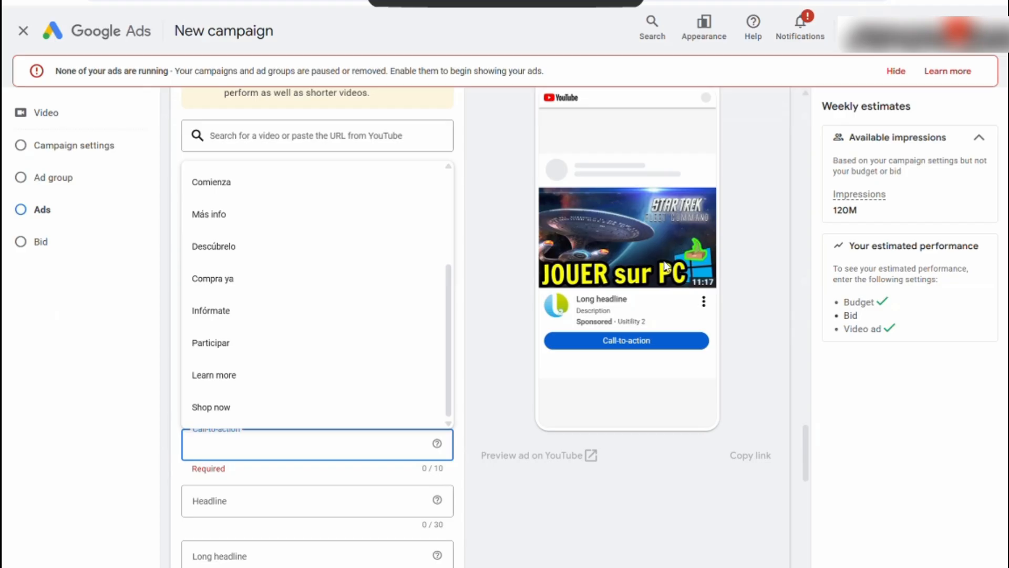
Step: Open Google Translate in a new browser tab and translate "watch now" from English to Spanish
key("ctrl+t")
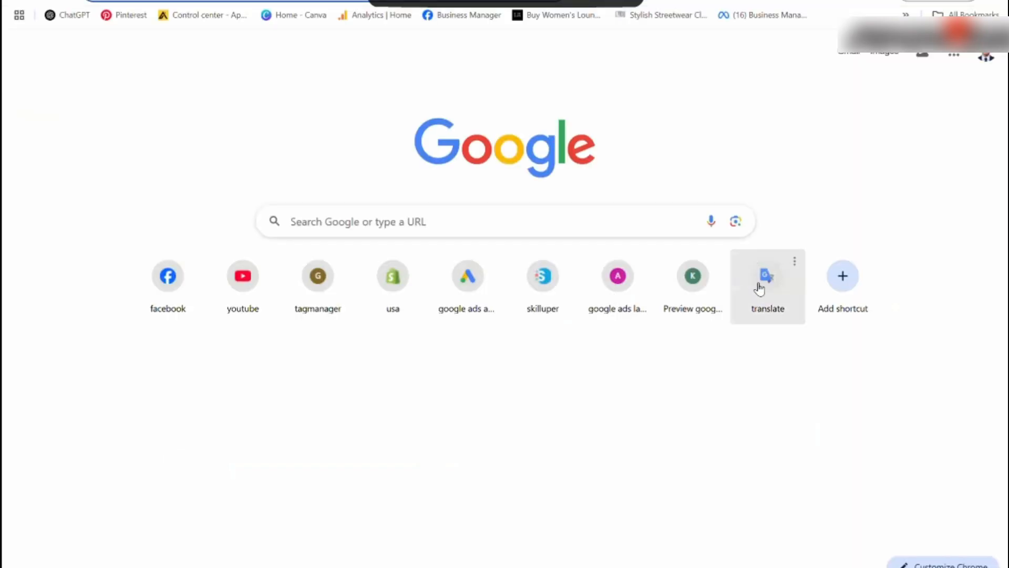
left_click(758, 284)
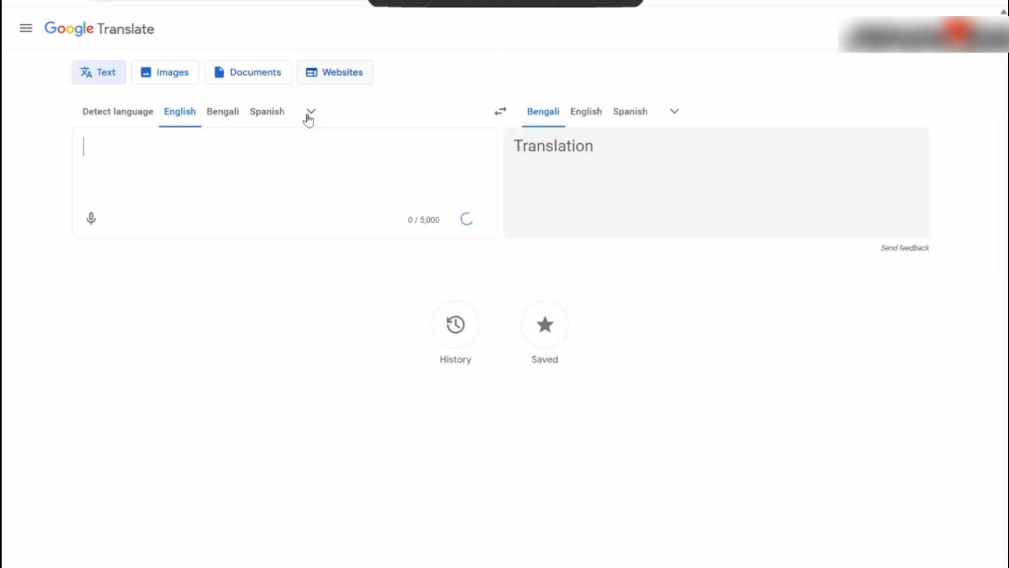
left_click(271, 119)
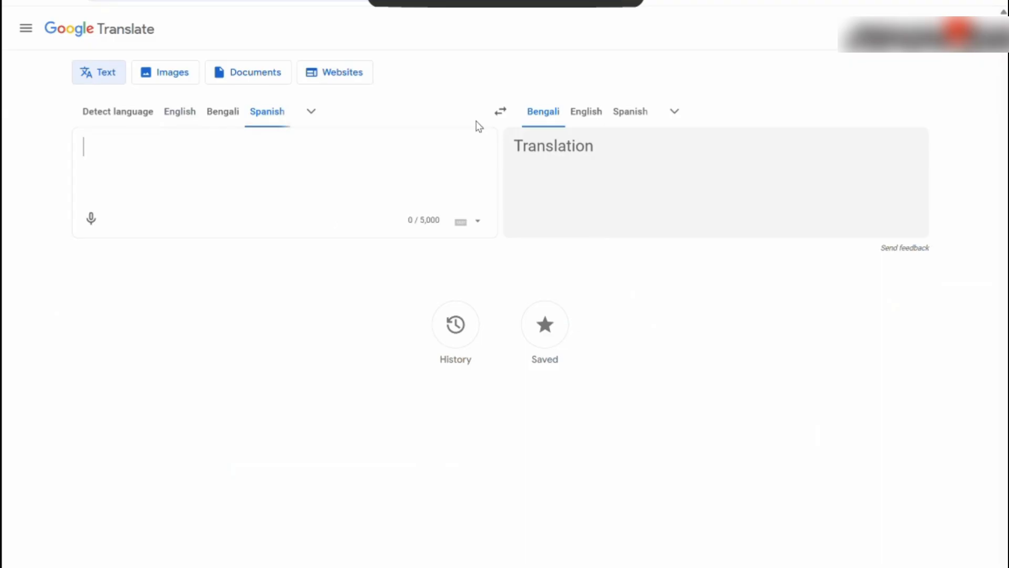
left_click(502, 112)
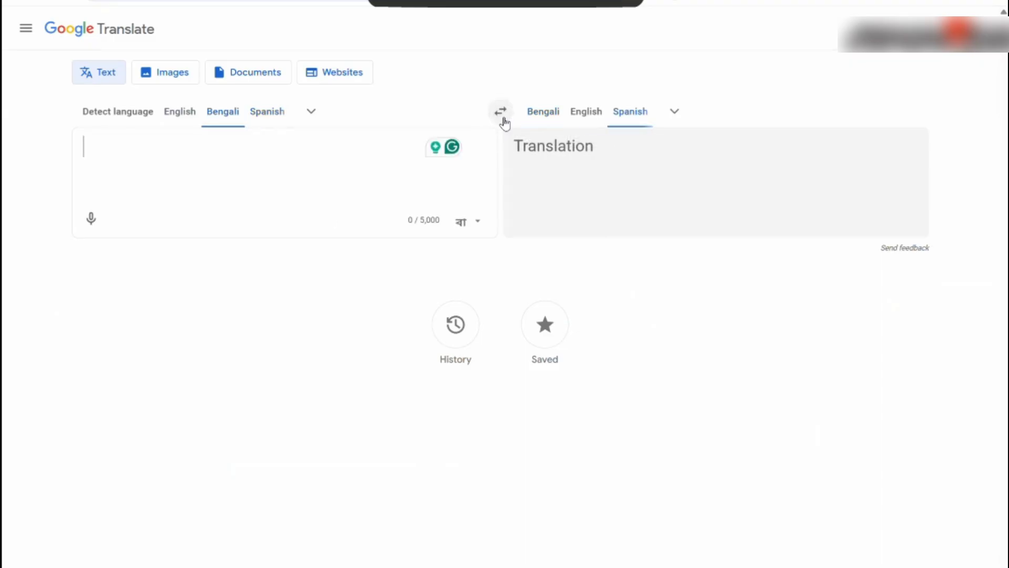
left_click(188, 111)
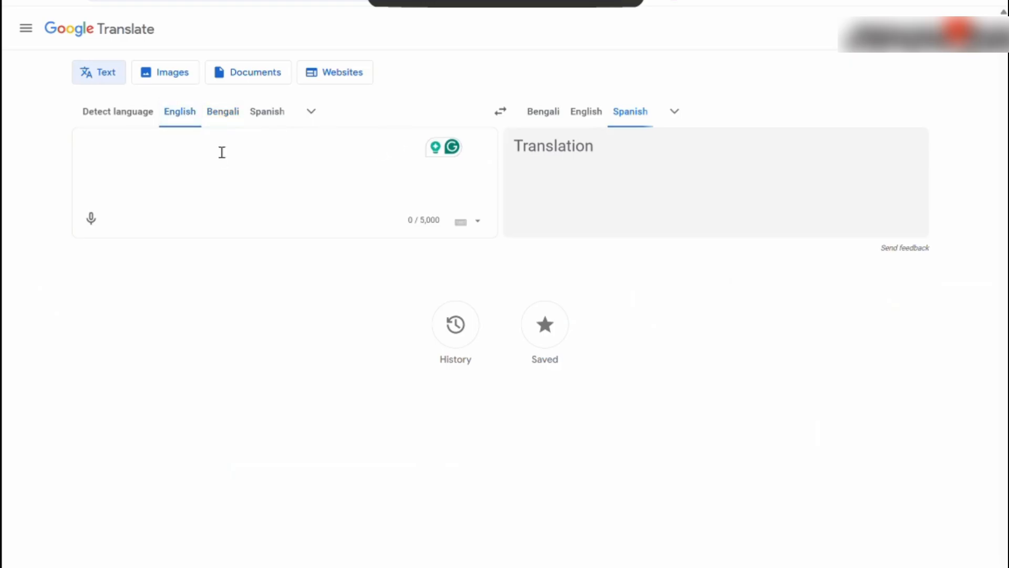
type("watch")
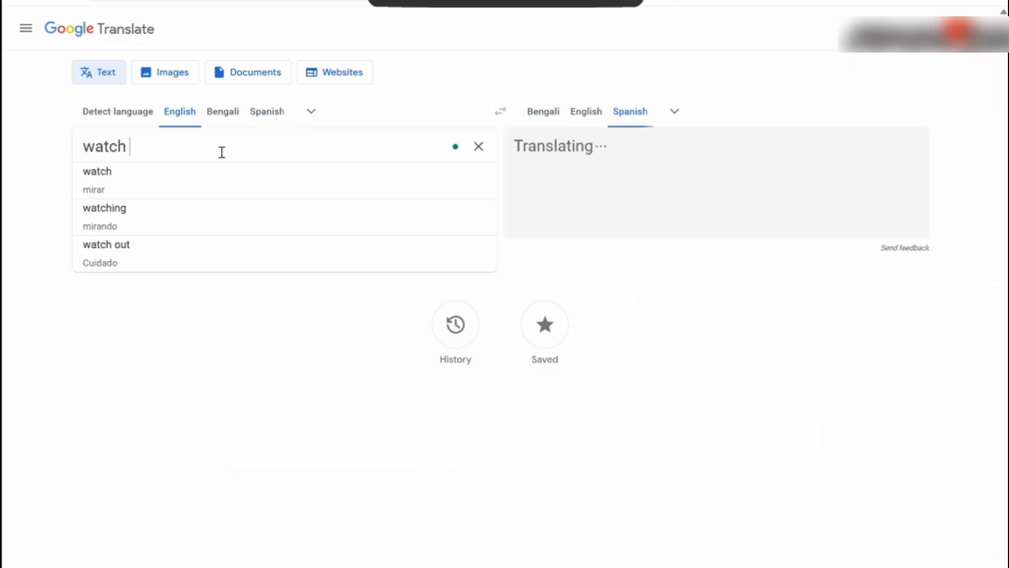
type(" now")
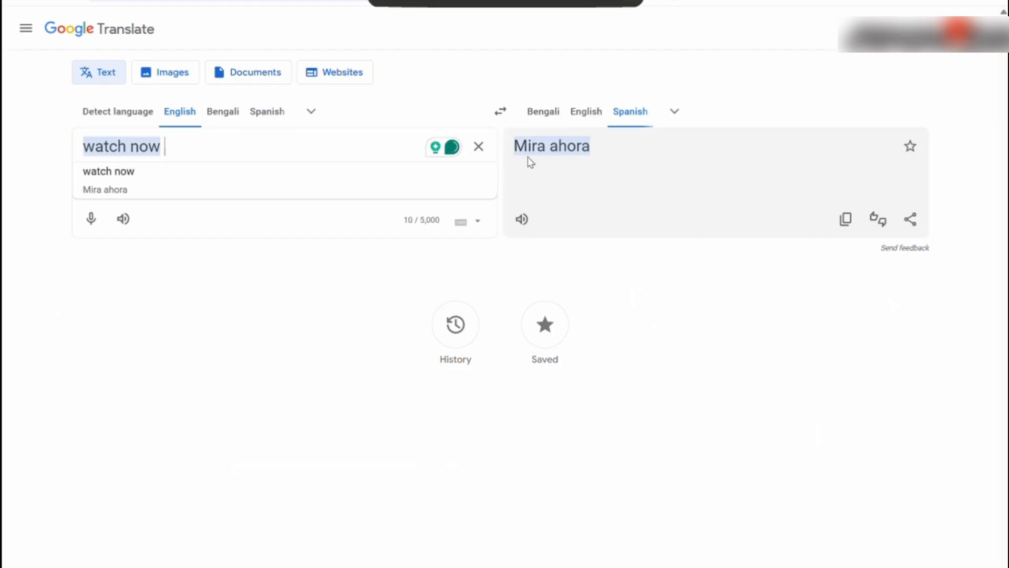
left_click(345, 172)
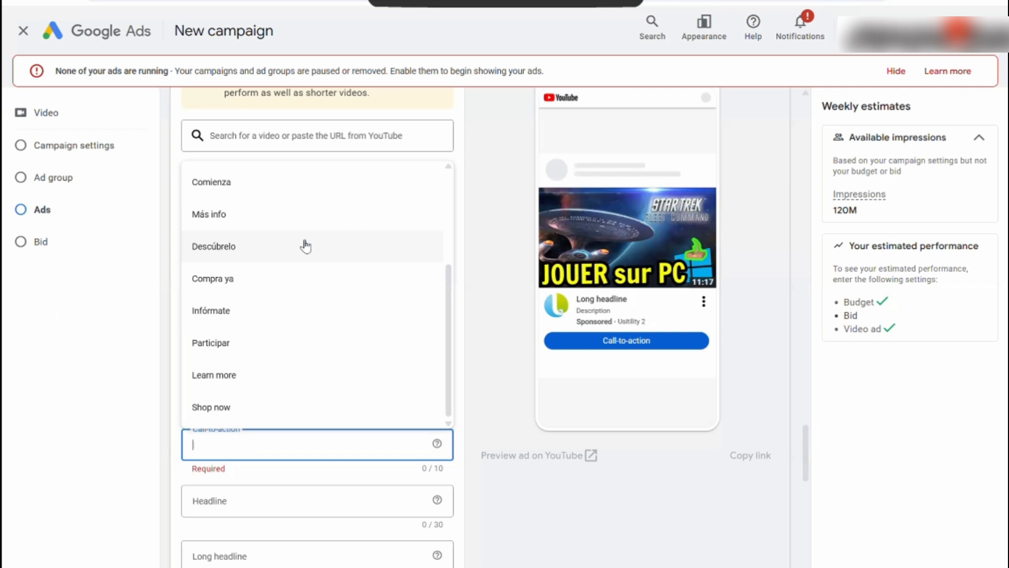
Step: Set the video ad's call-to-action text in Google Ads to "Learn more"
scroll(294, 237, "up", 3)
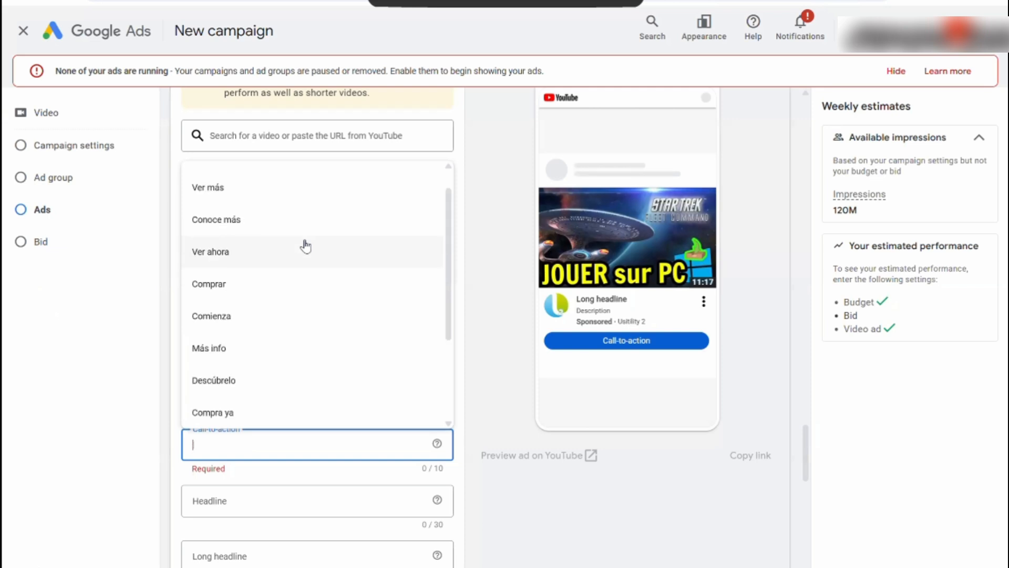
scroll(302, 242, "up", 1)
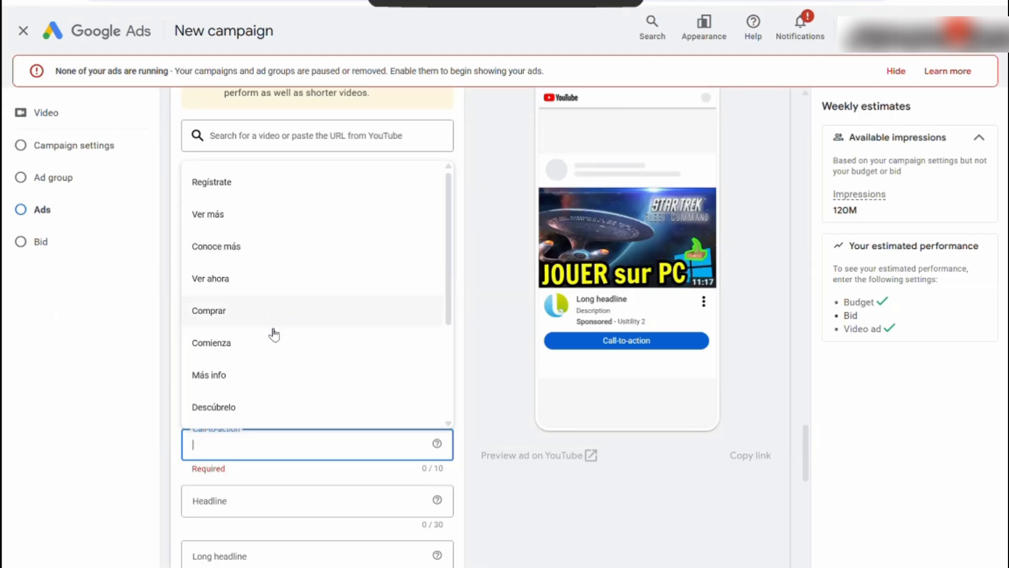
scroll(270, 342, "down", 2)
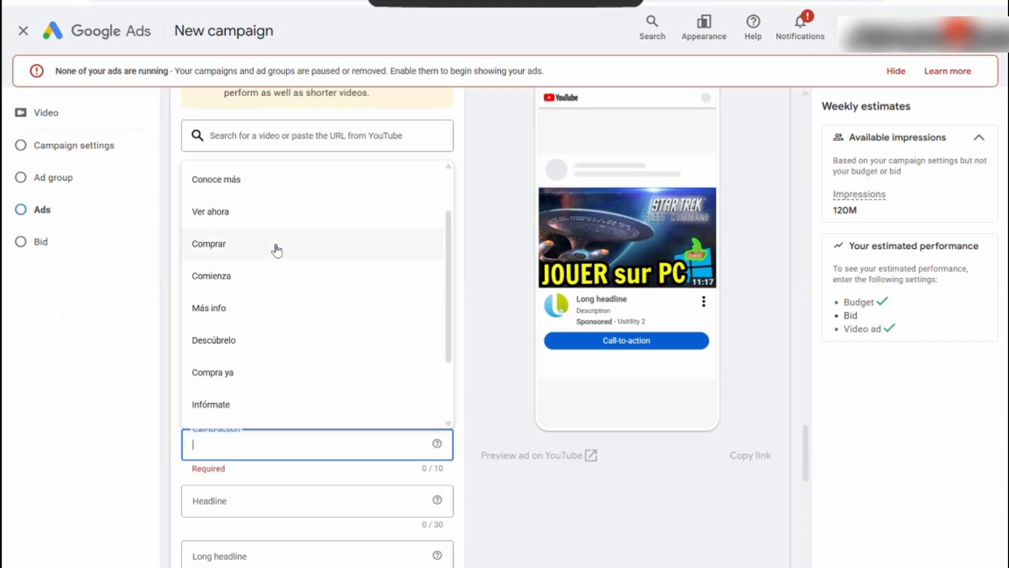
scroll(274, 247, "down", 2)
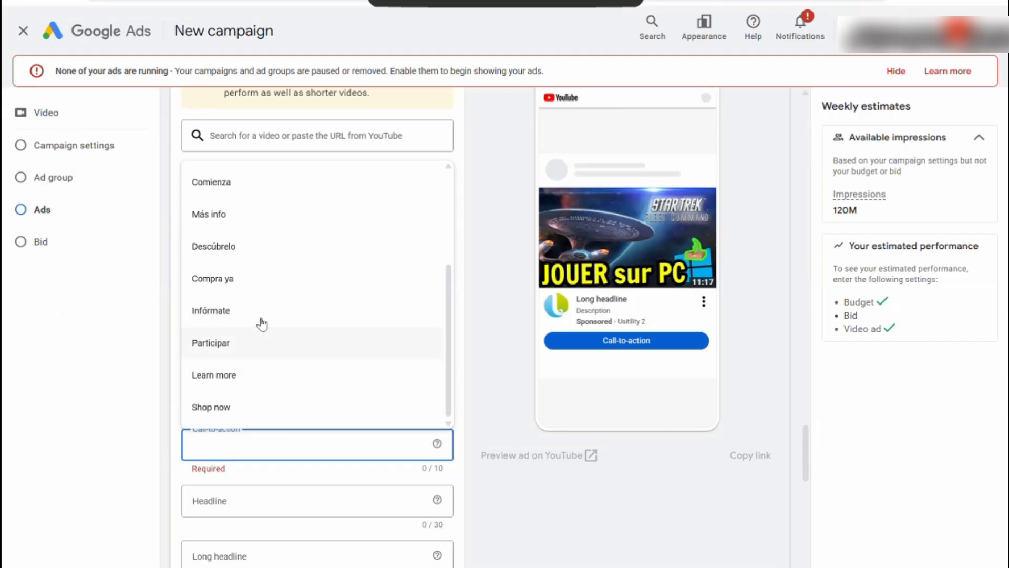
scroll(261, 323, "up", 1)
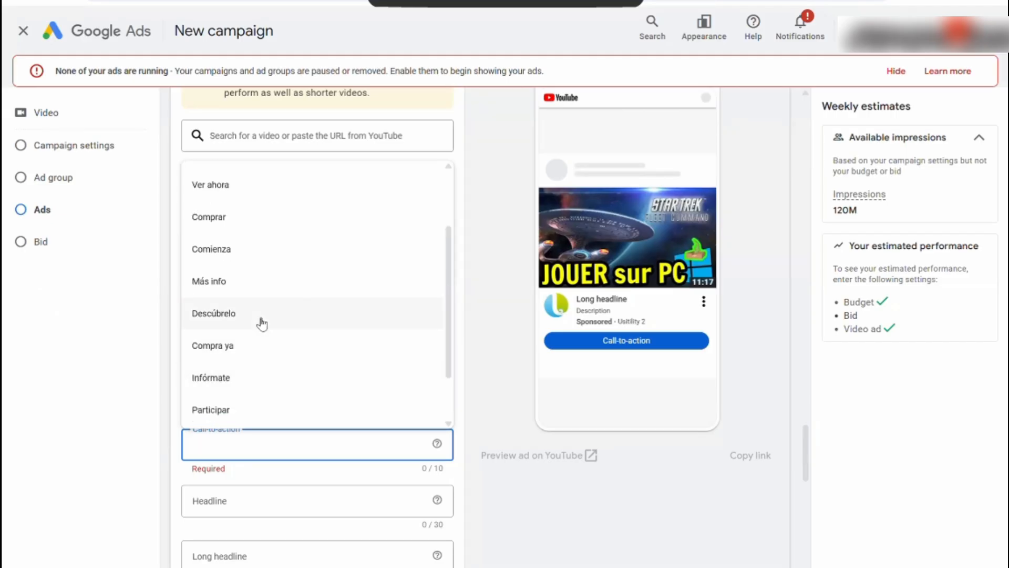
scroll(261, 324, "up", 1)
scroll(261, 323, "up", 1)
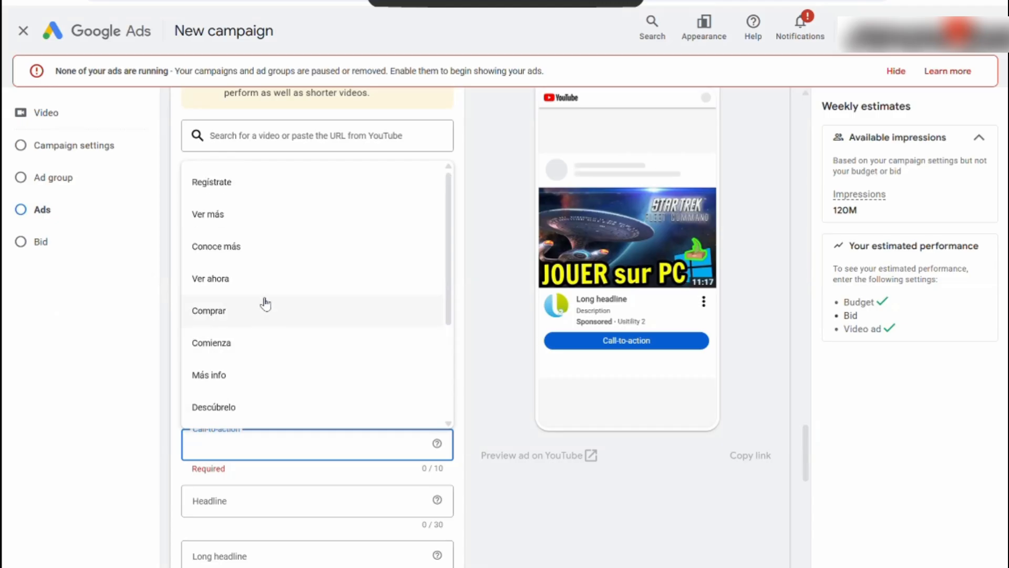
scroll(256, 366, "down", 3)
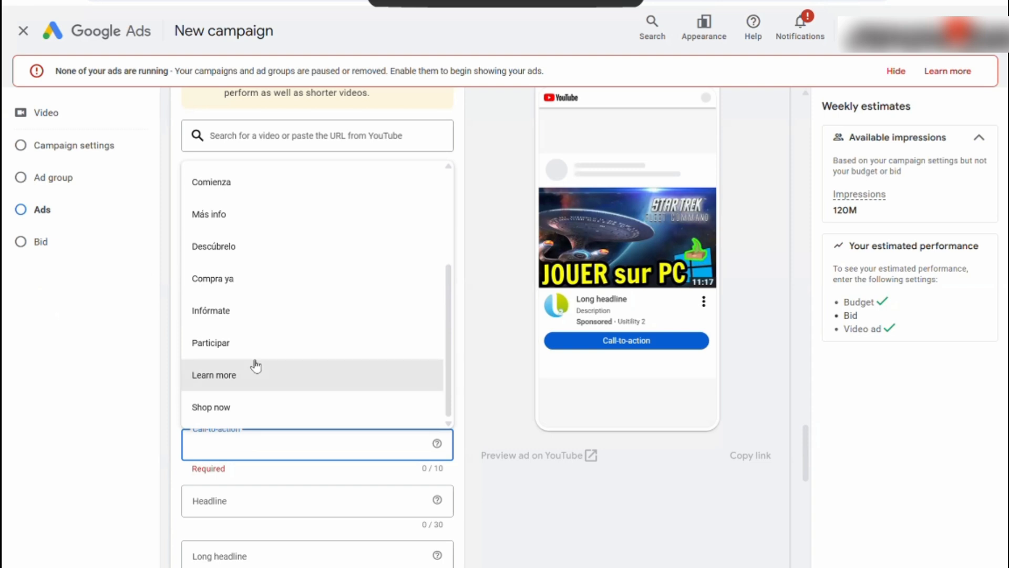
left_click(256, 366)
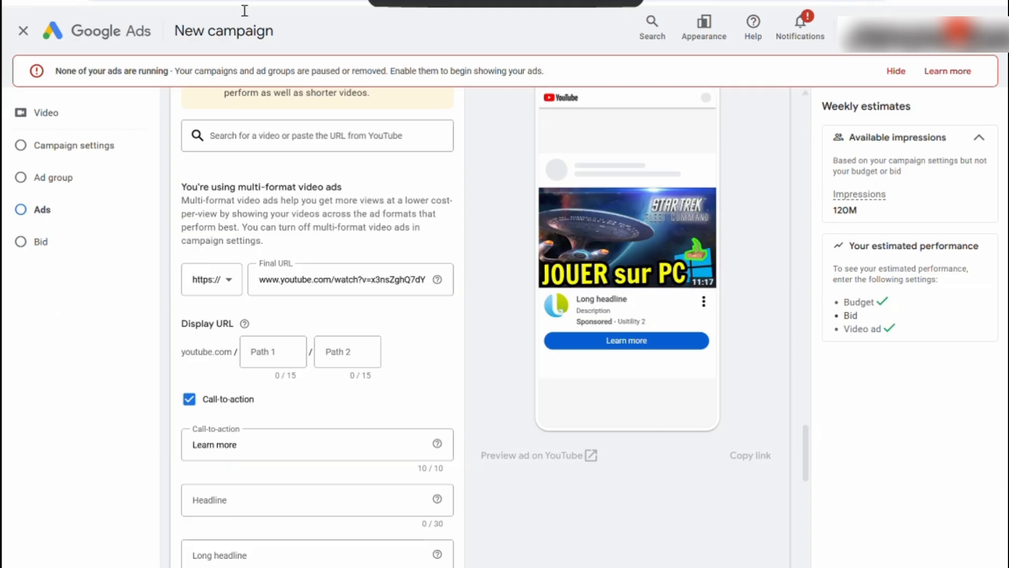
scroll(349, 270, "down", 4)
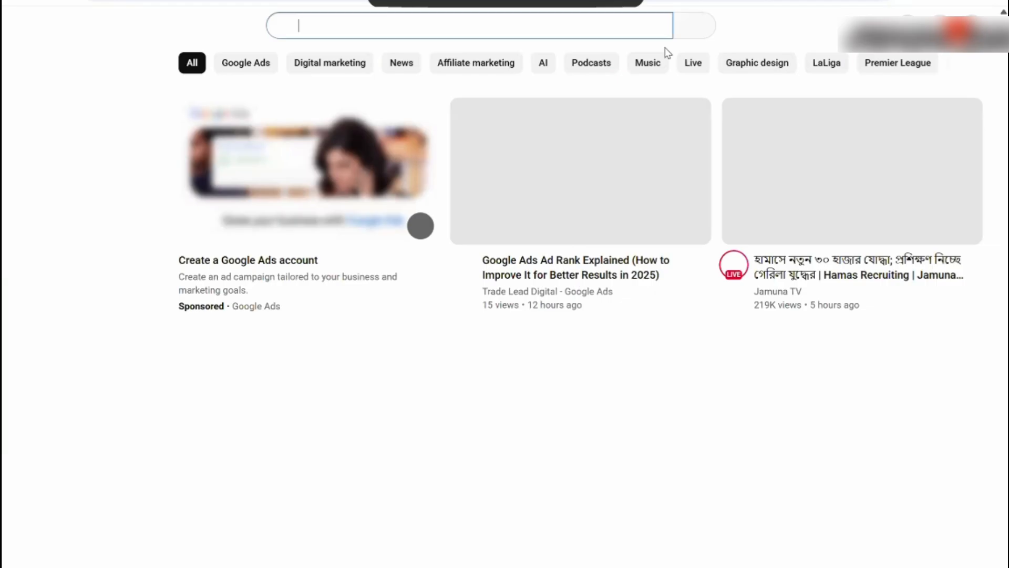
type("https://www.youtube.com/watch?v=x3nsZghQ7dY")
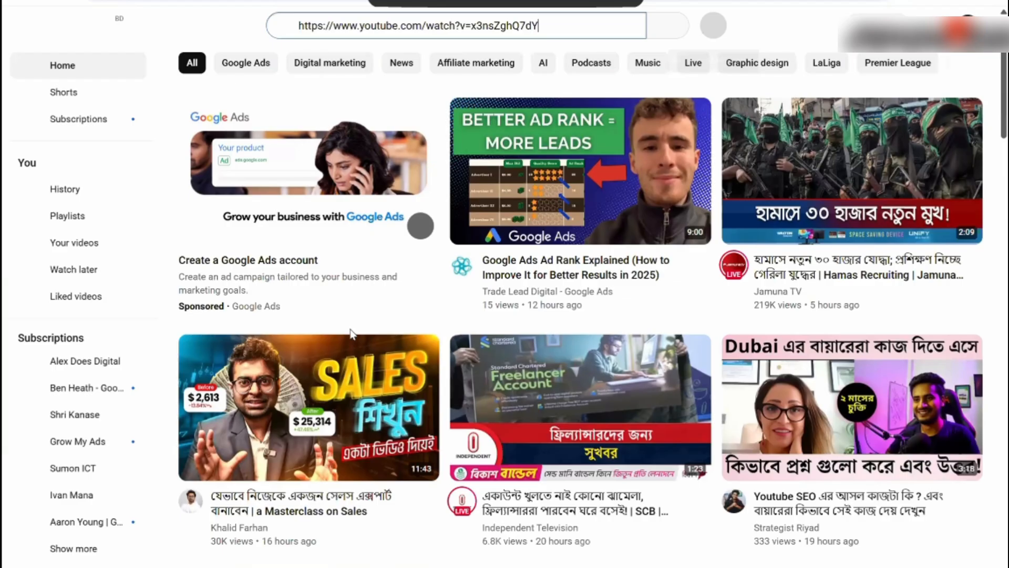
key("Return")
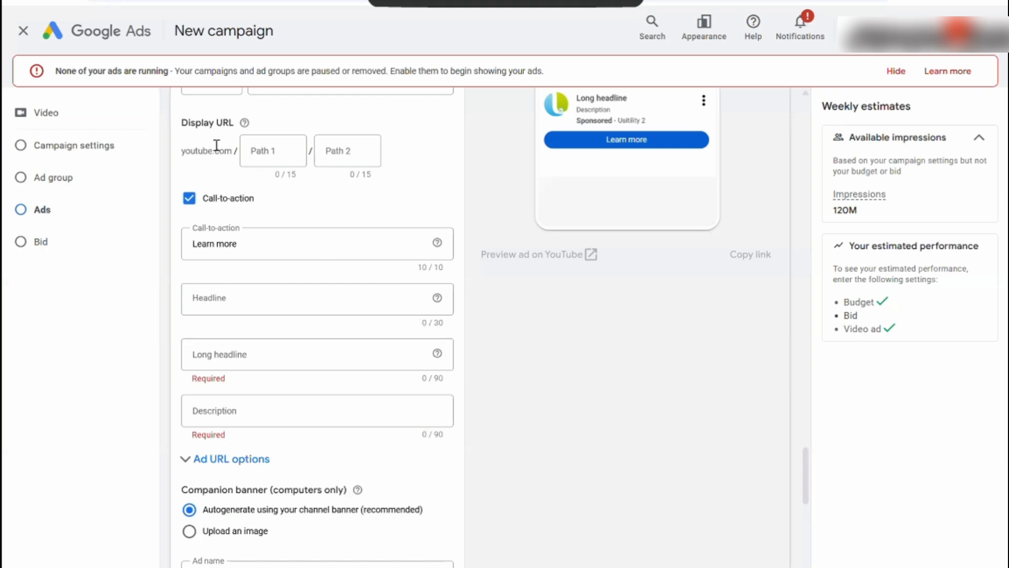
Step: Translate "Comment JOUER" into Spanish in Google Translate and enter "Comentario JUGAR" as the ad's headline in Google Ads
key("ctrl+Tab")
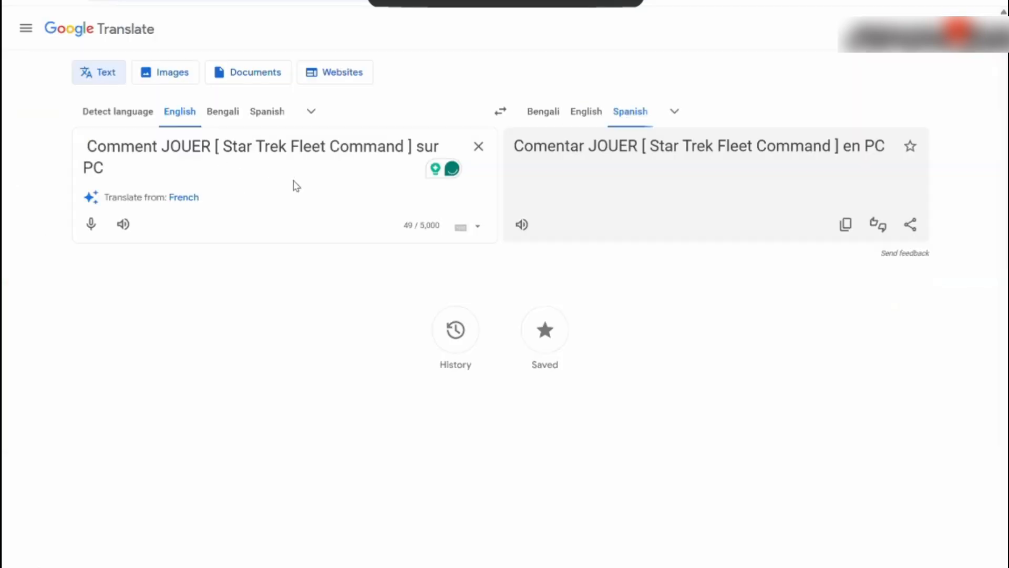
key("ctrl+z")
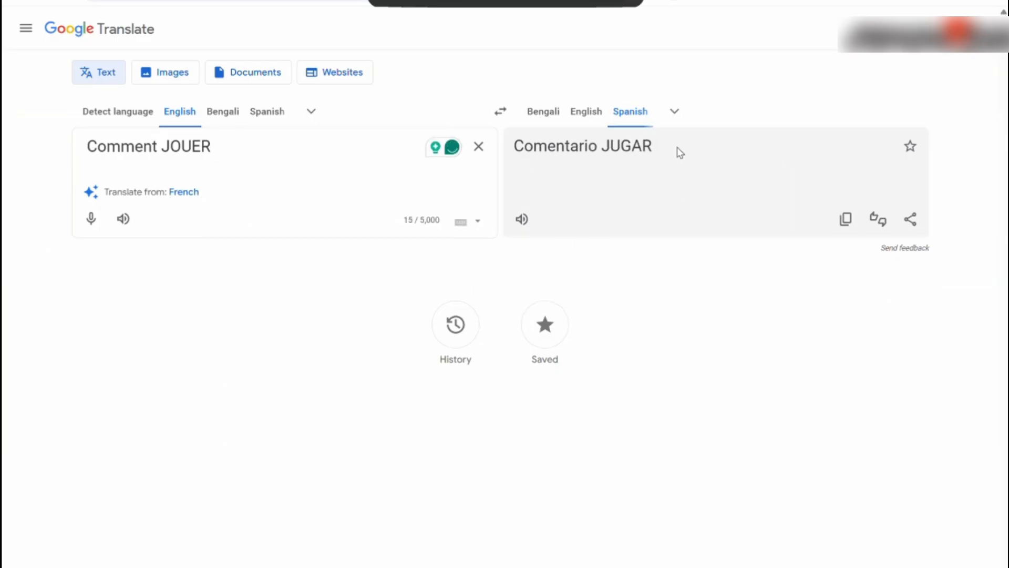
left_click_drag(680, 153, 518, 157)
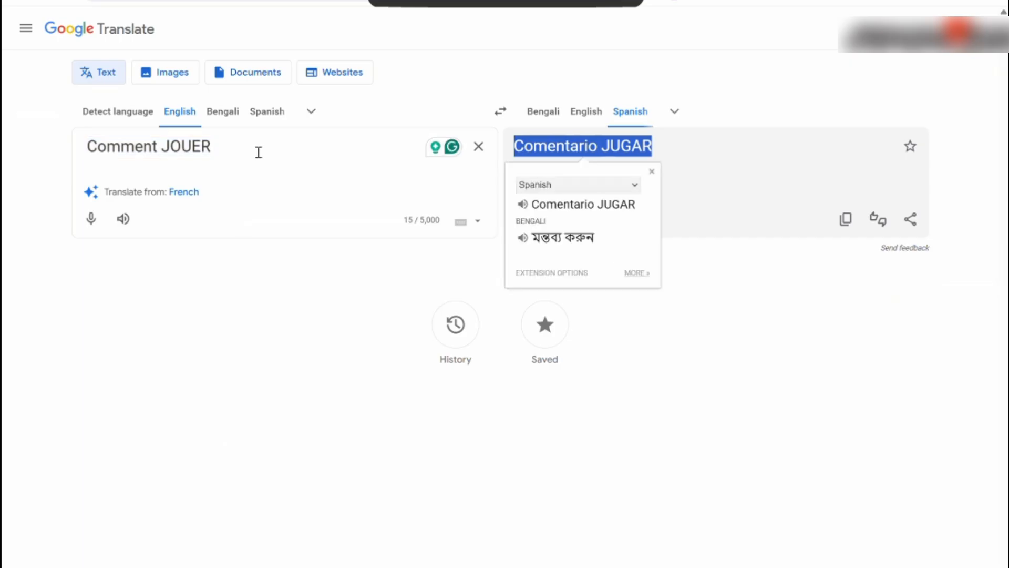
left_click_drag(180, 147, 108, 148)
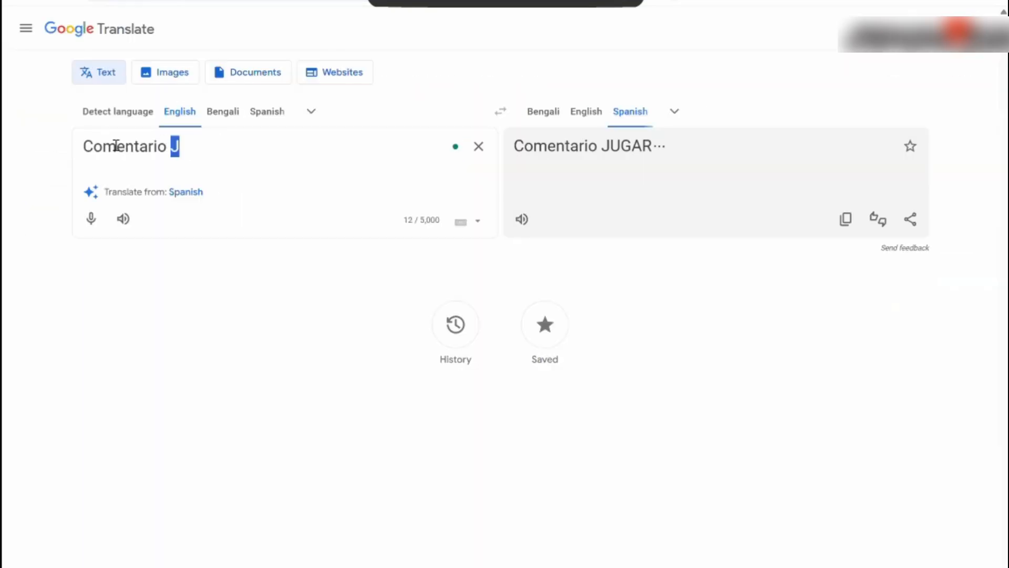
key("BackSpace")
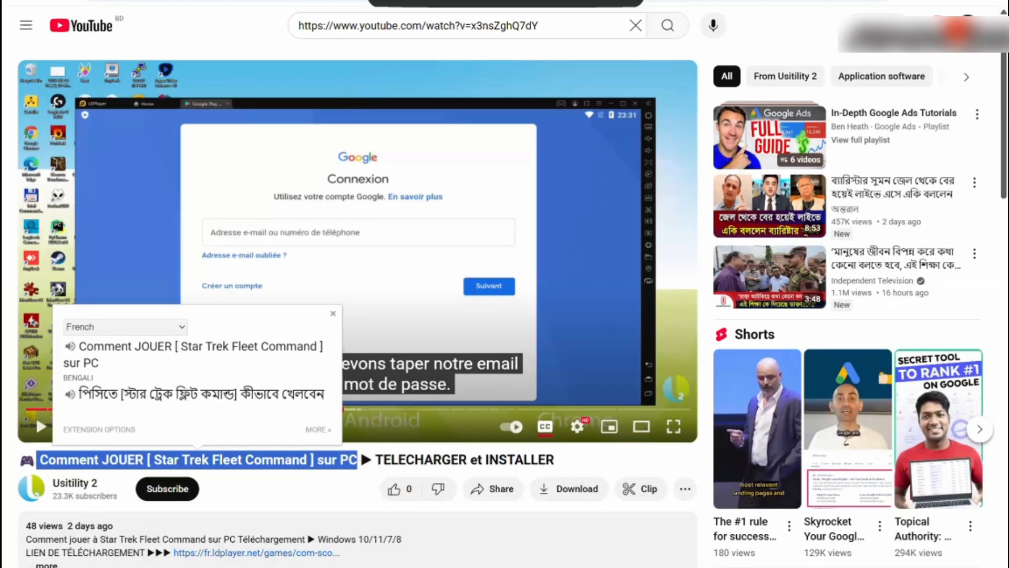
Step: Take "Star Trek Fleet Command" from the YouTube video's title, translate it into Spanish in Google Translate and copy the translation
left_click(489, 339)
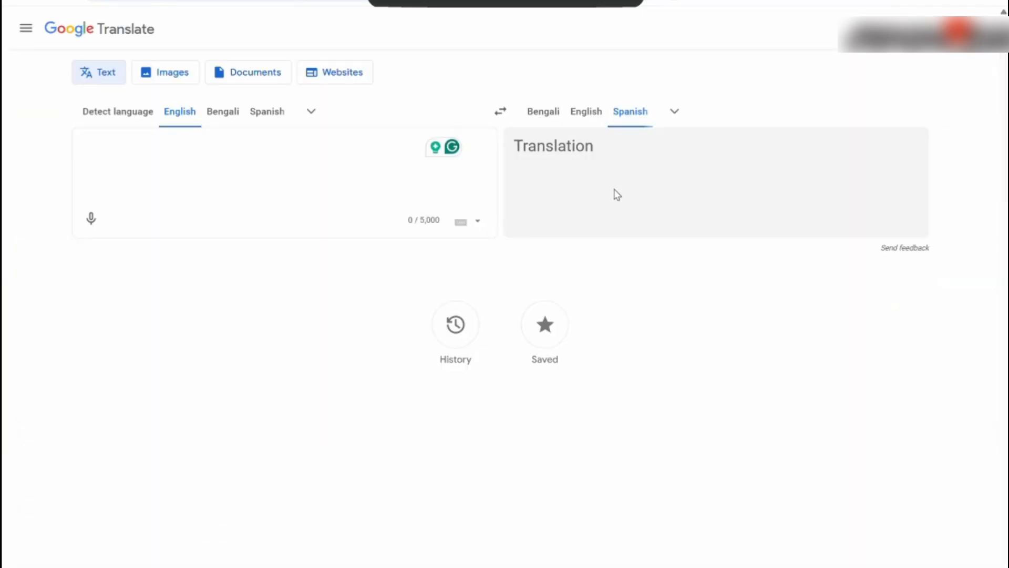
type("Star Trek Fleet Command")
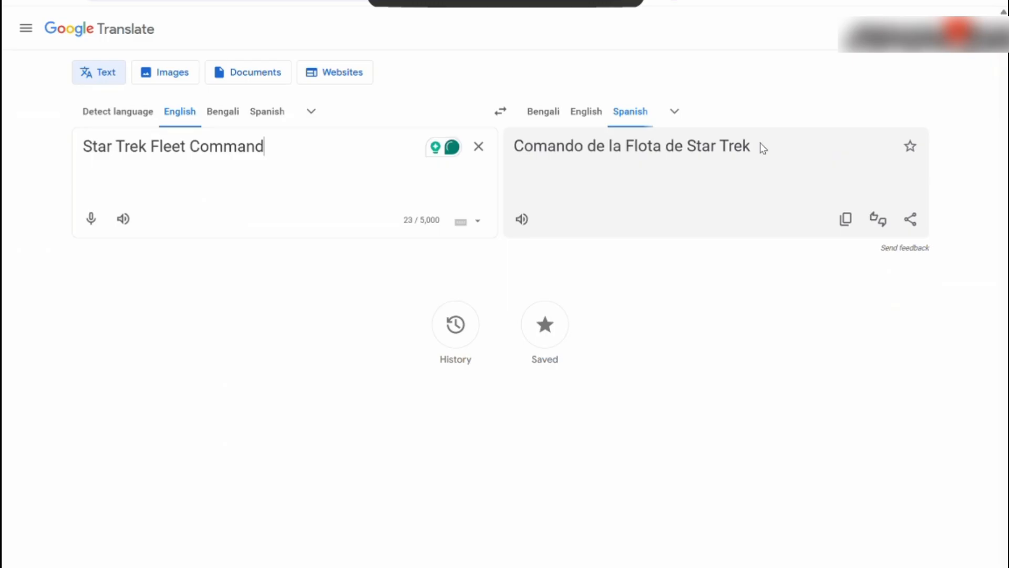
left_click_drag(556, 163, 517, 175)
key("ctrl+c")
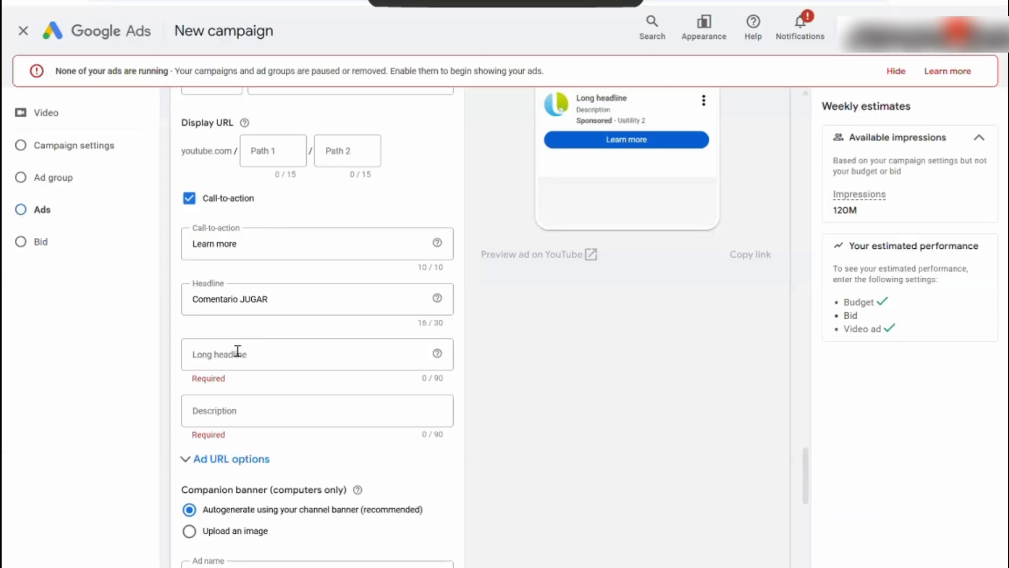
Step: Set the ad's long headline in Google Ads to "Comando de la Flota de Star Trek"
left_click(238, 350)
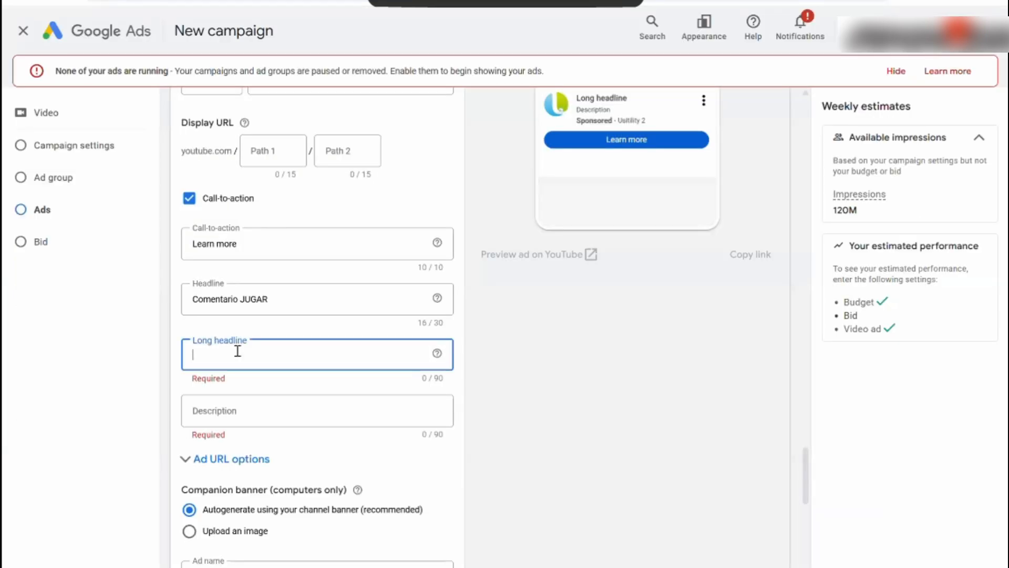
key("ctrl+v")
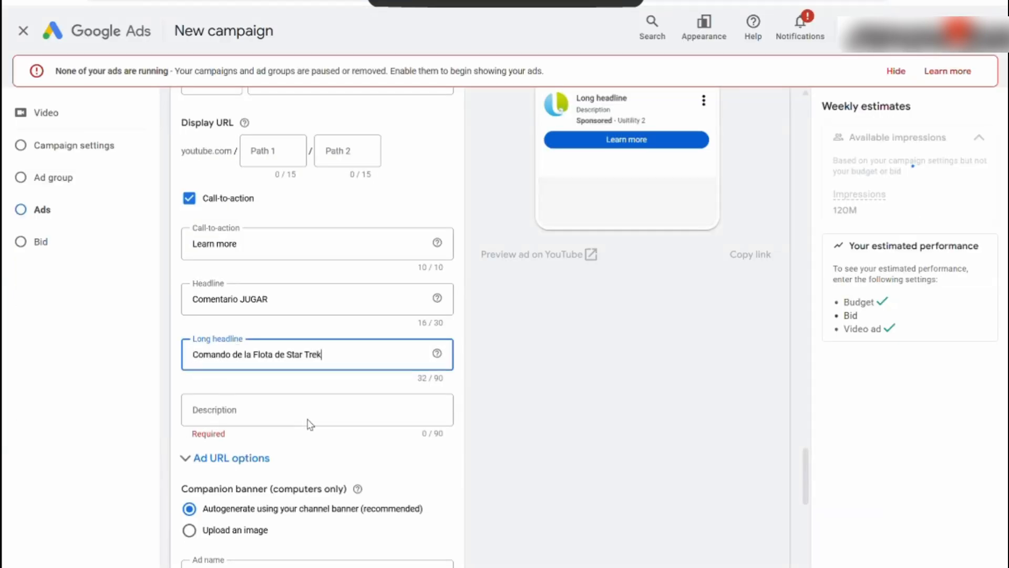
left_click(310, 412)
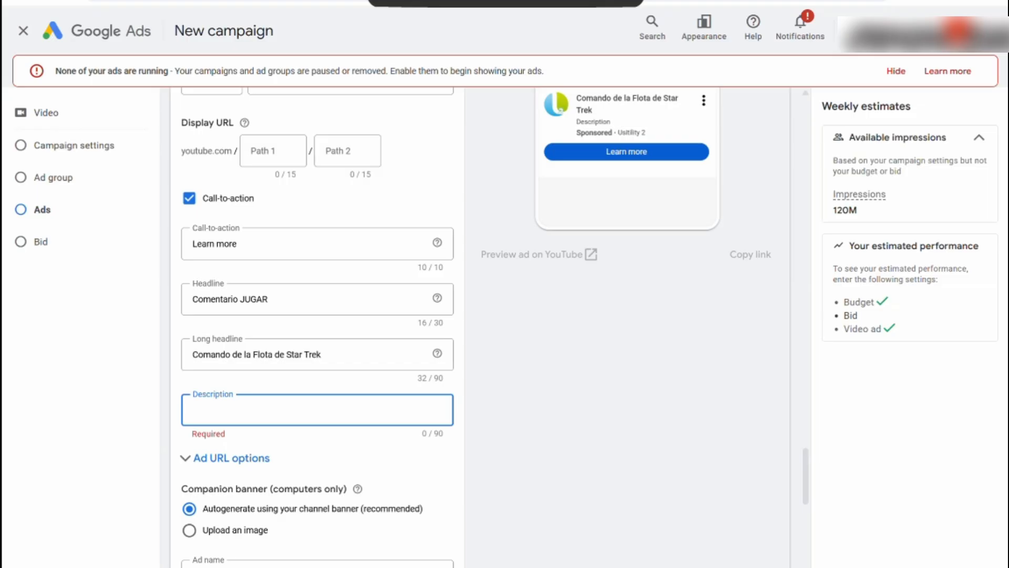
key("ctrl+Tab")
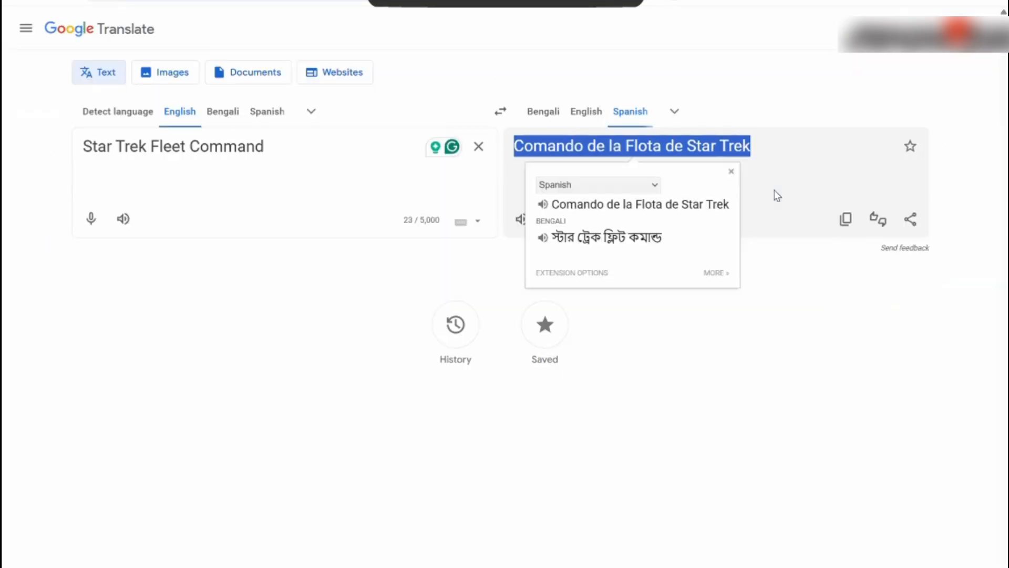
left_click(777, 196)
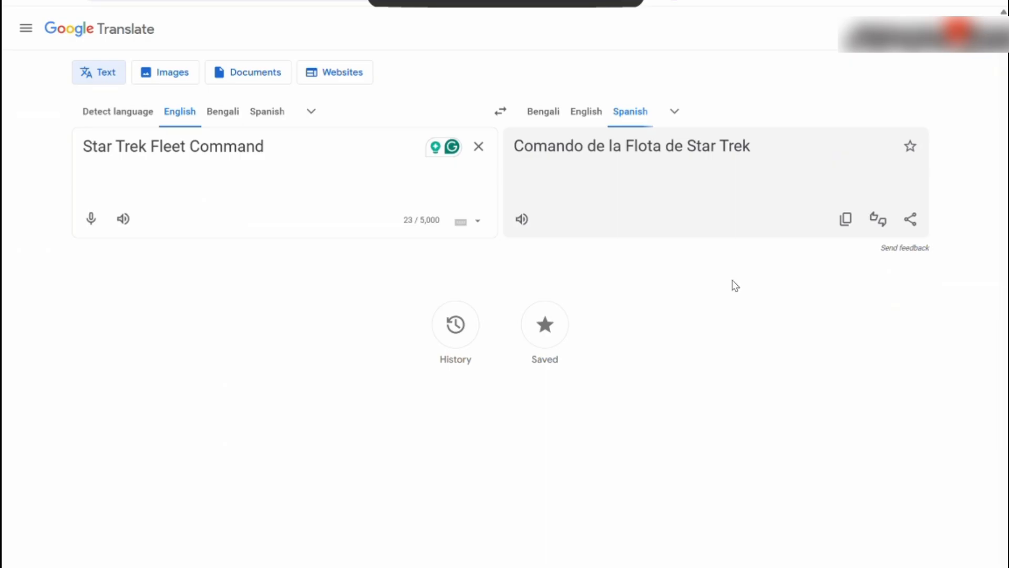
mouse_move(727, 566)
left_click(728, 518)
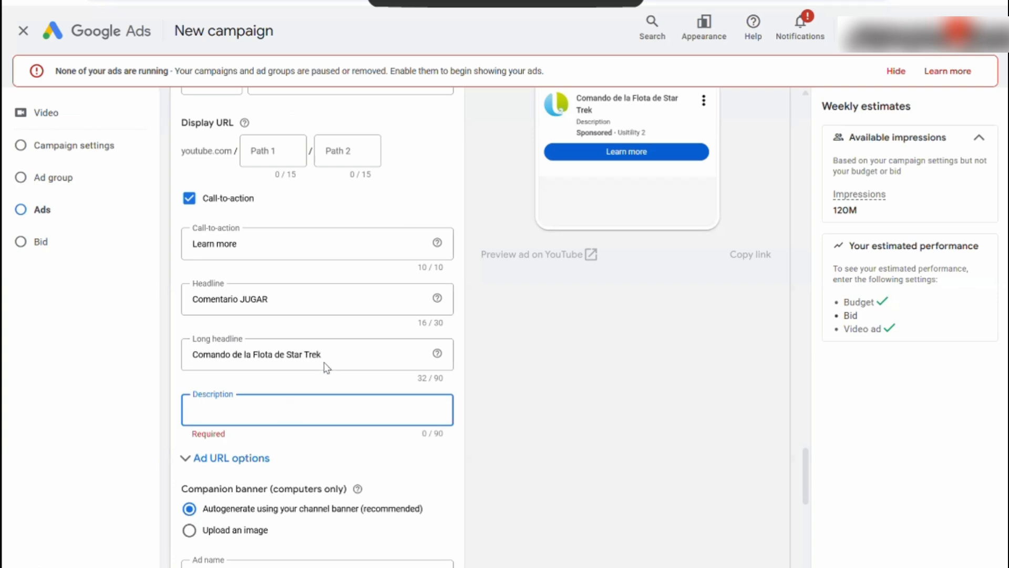
Step: Run the long headline through Google Translate and re-enter "Comando de la Flota de Star Trek" as the ad's long headline
left_click_drag(329, 351, 191, 351)
key("ctrl+c")
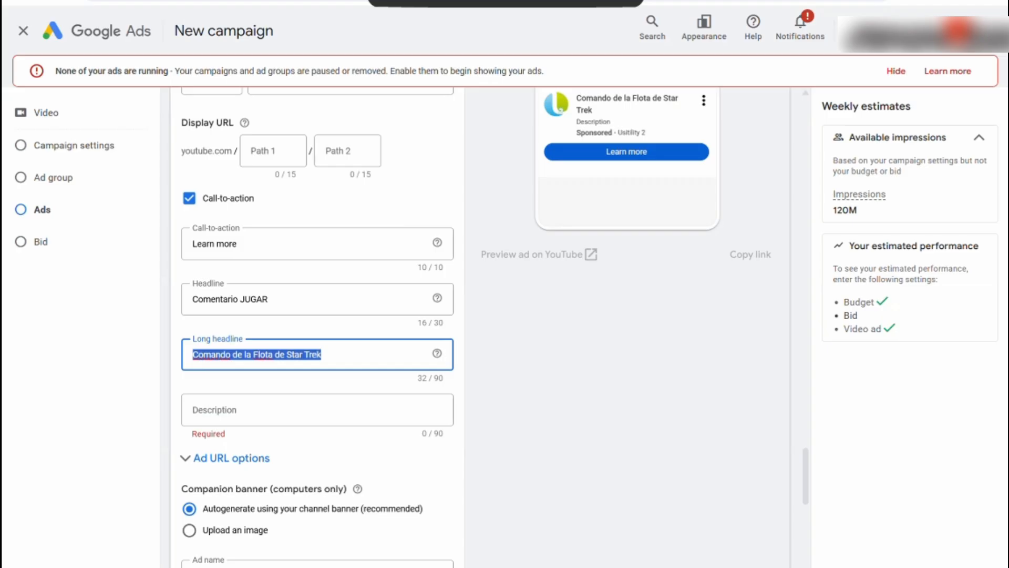
key("ctrl+Tab")
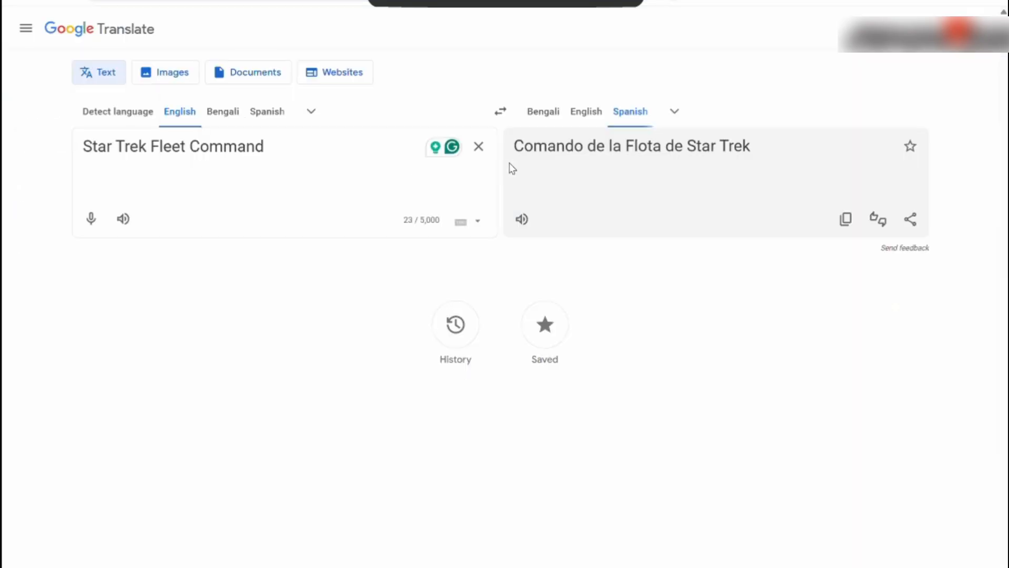
left_click(479, 148)
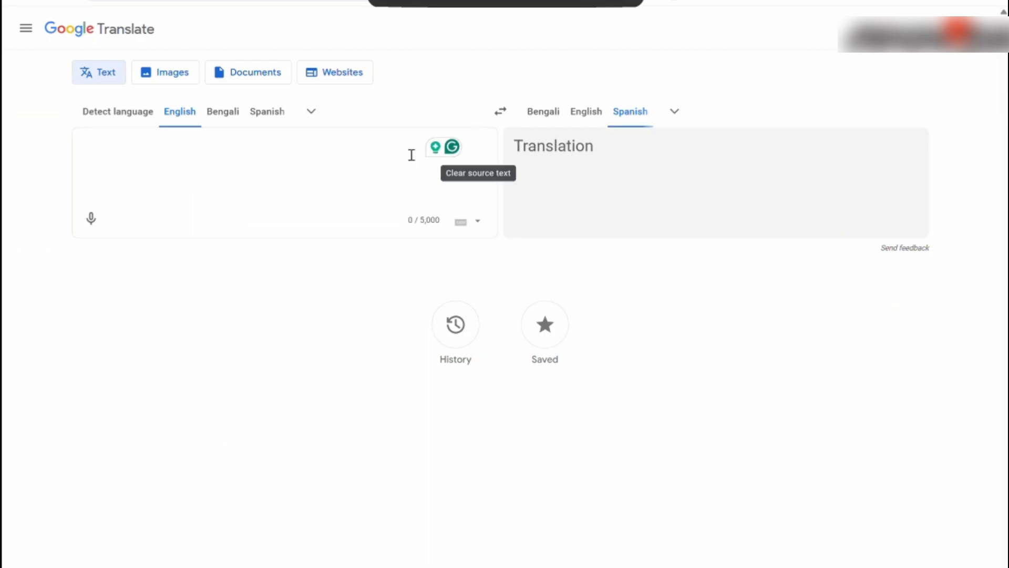
key("ctrl+v")
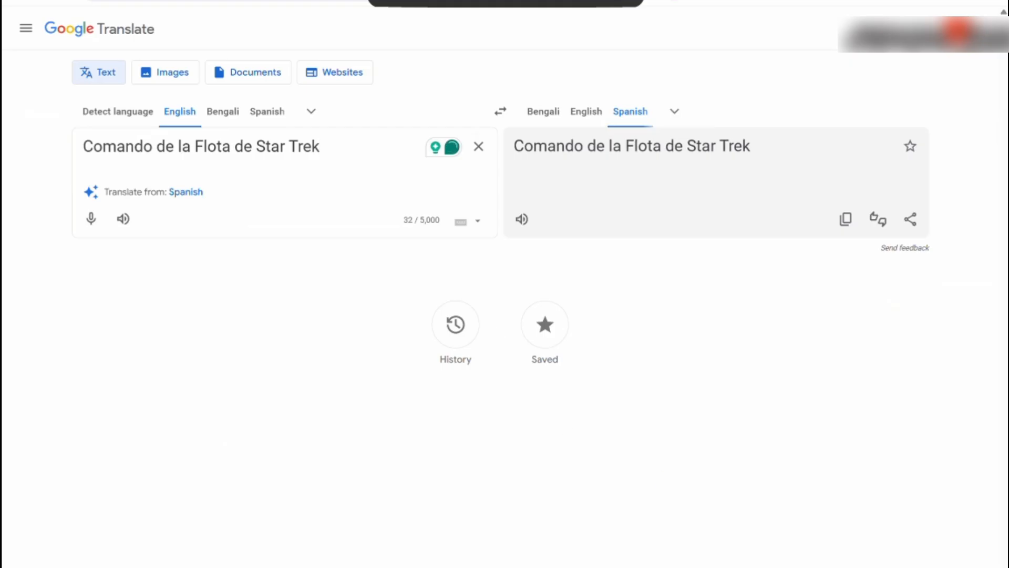
left_click(578, 567)
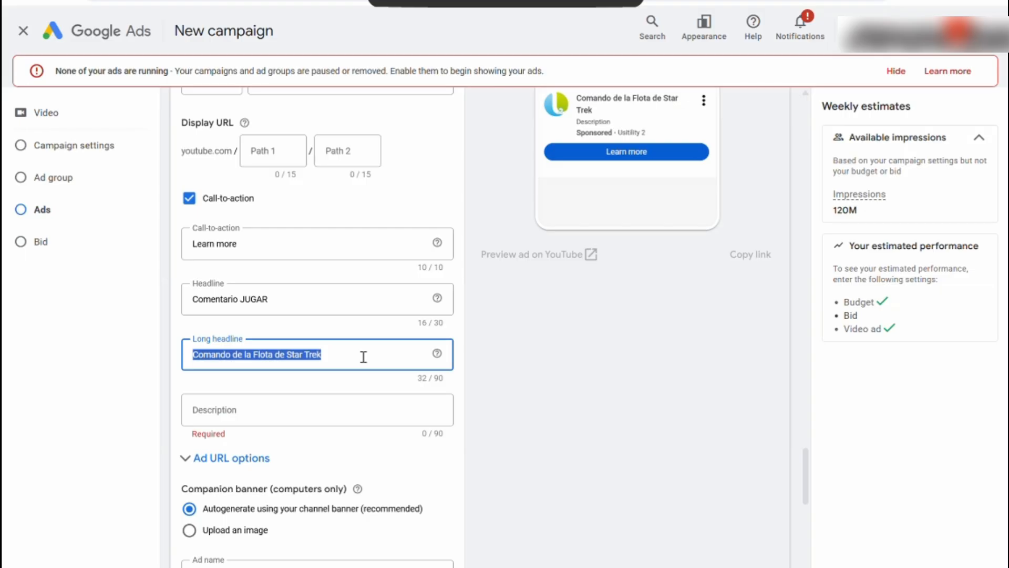
key("BackSpace")
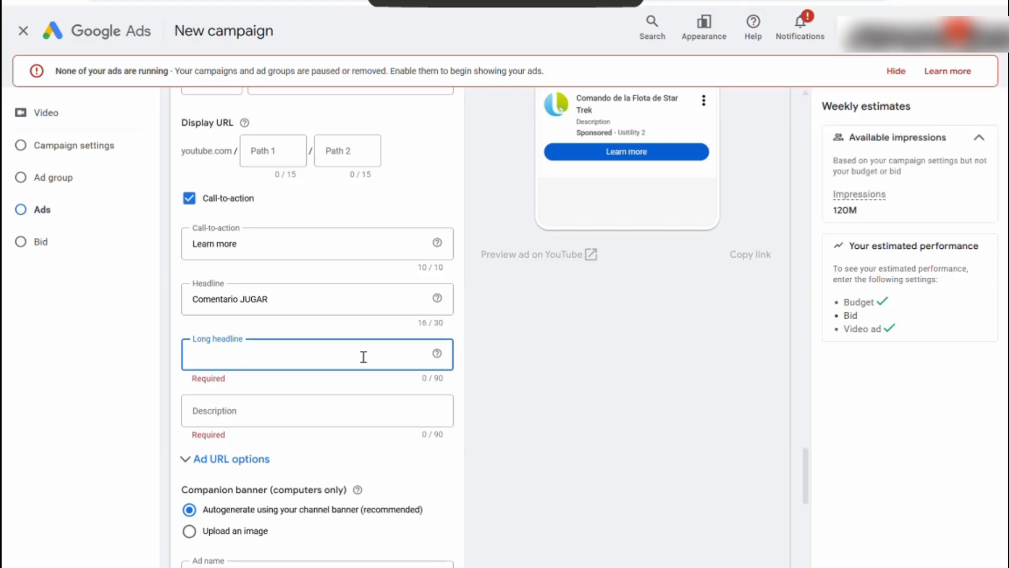
key("ctrl+v")
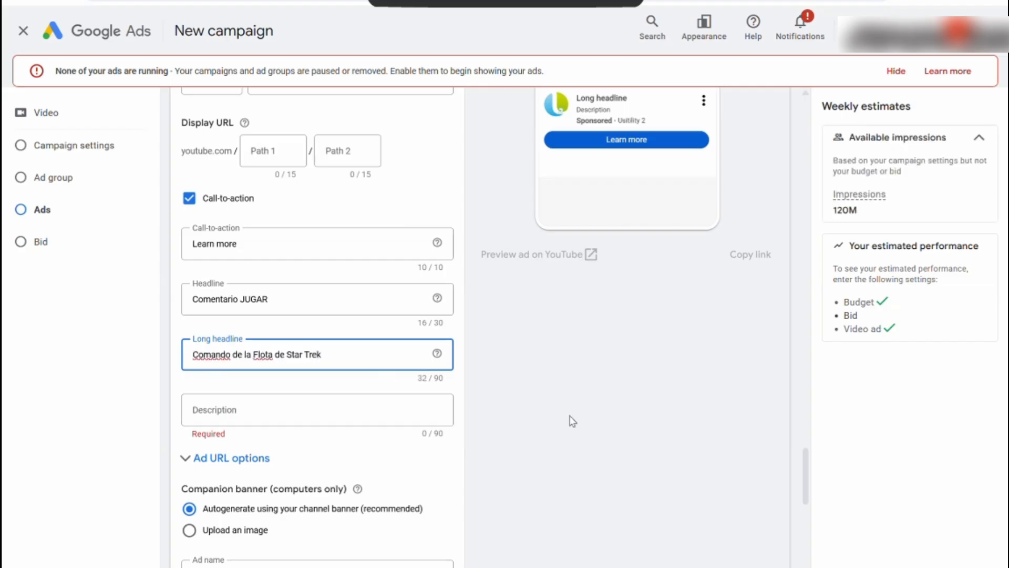
left_click(572, 421)
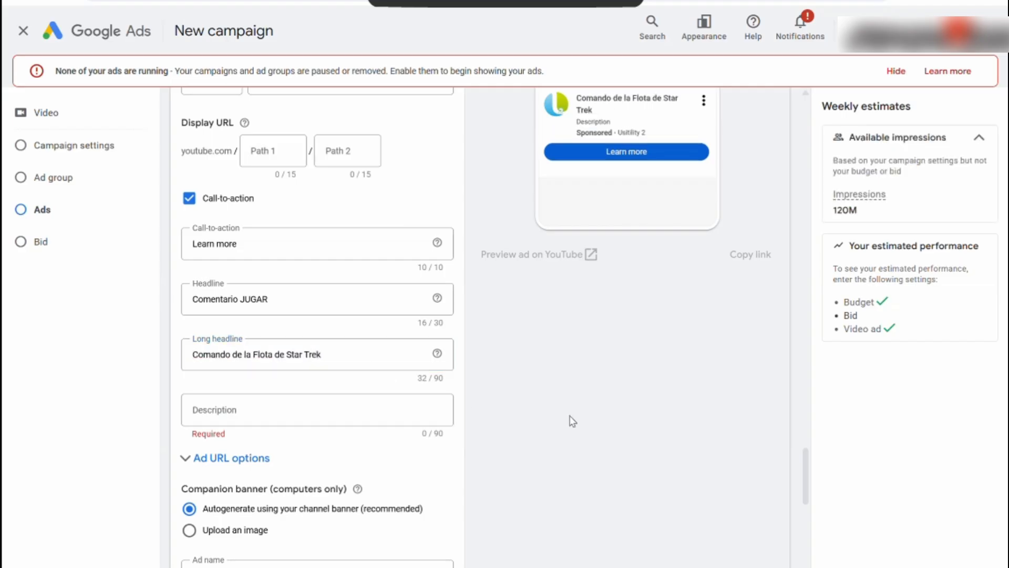
Step: Switch to the promoted video on YouTube and copy "TELECHARGER et INSTALLER" from its title for the ad's description
left_click(273, 410)
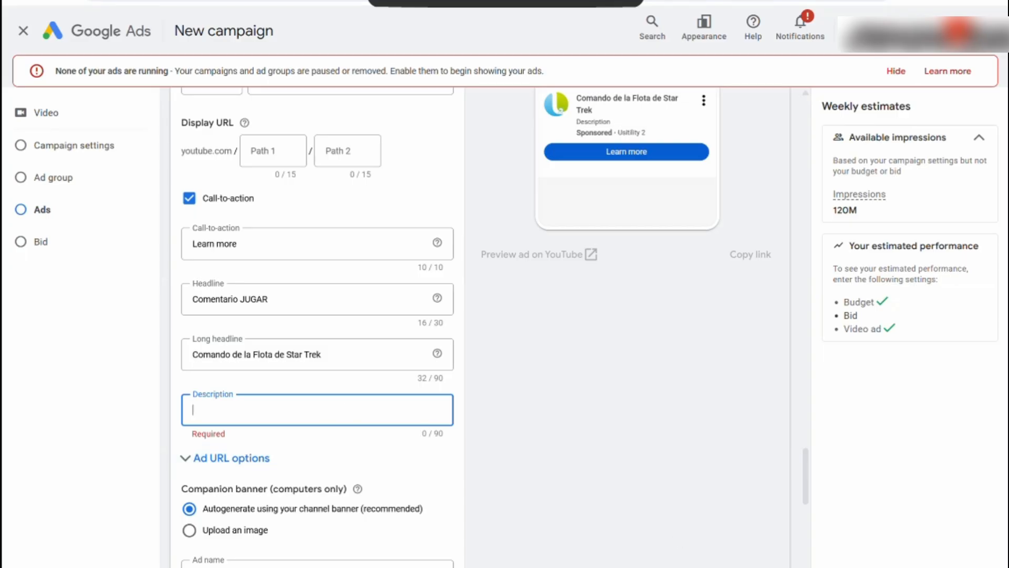
left_click(702, 531)
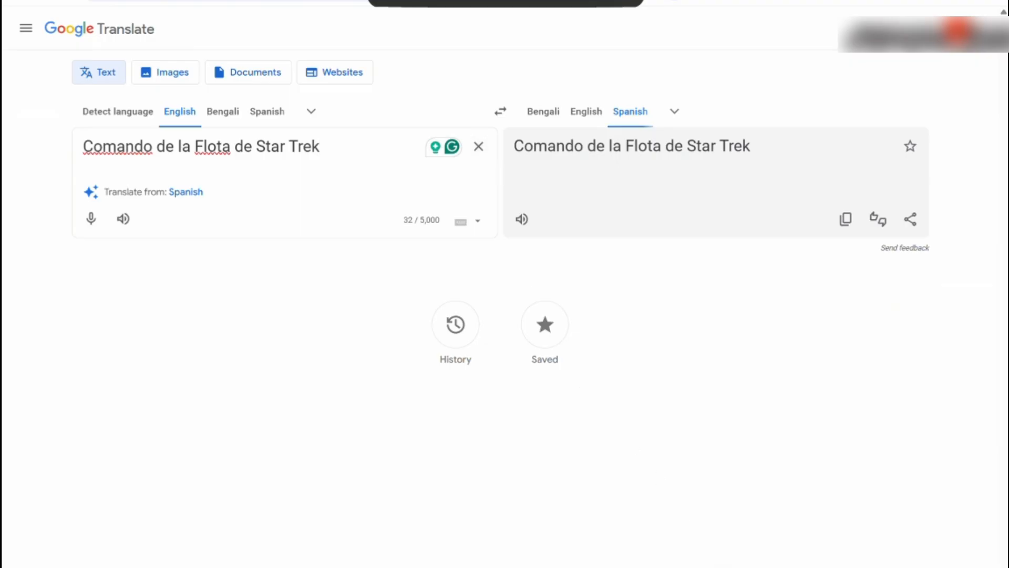
left_click(689, 531)
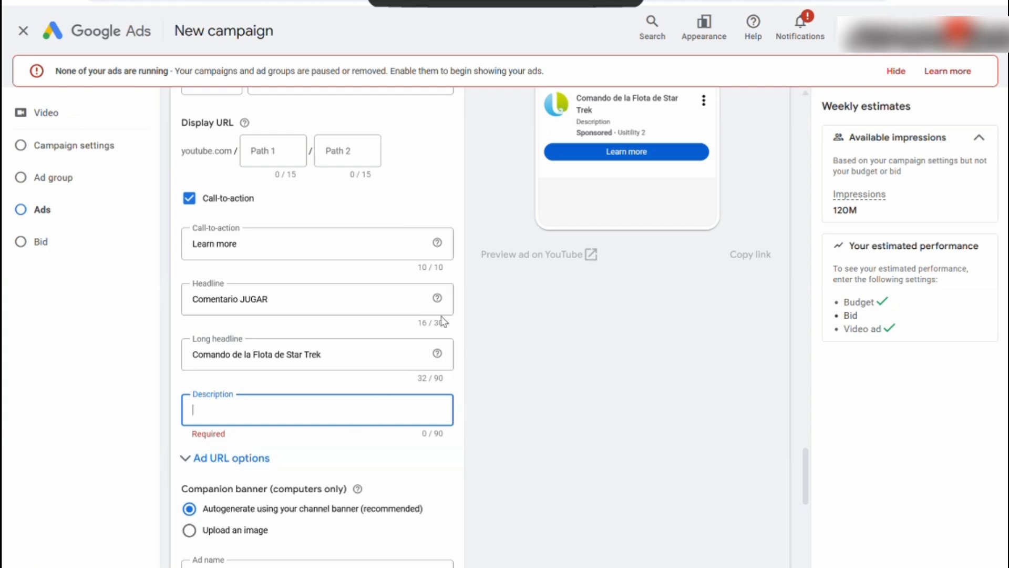
key("ctrl+Tab")
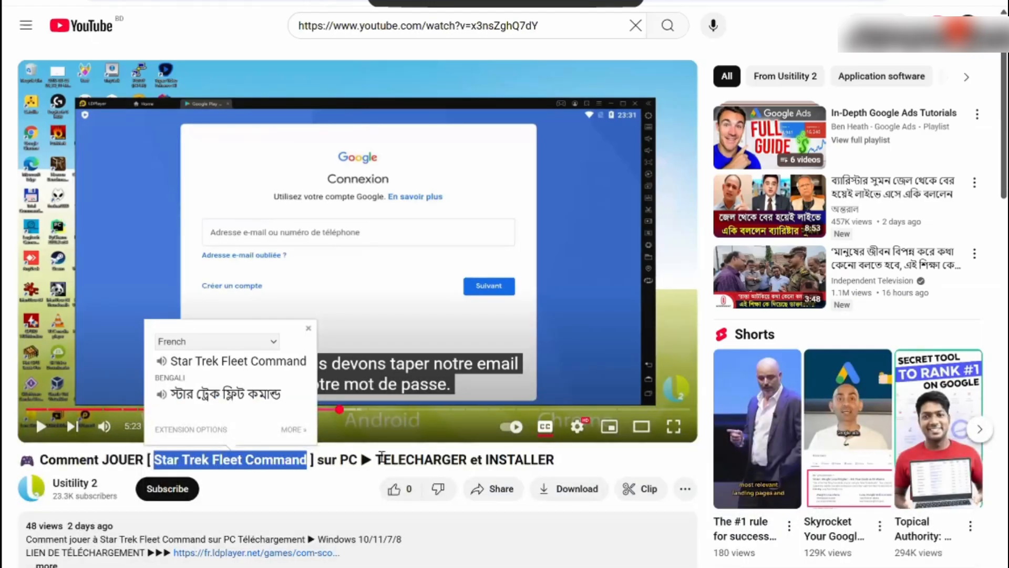
left_click(384, 457)
left_click_drag(375, 459, 563, 461)
key("ctrl+c")
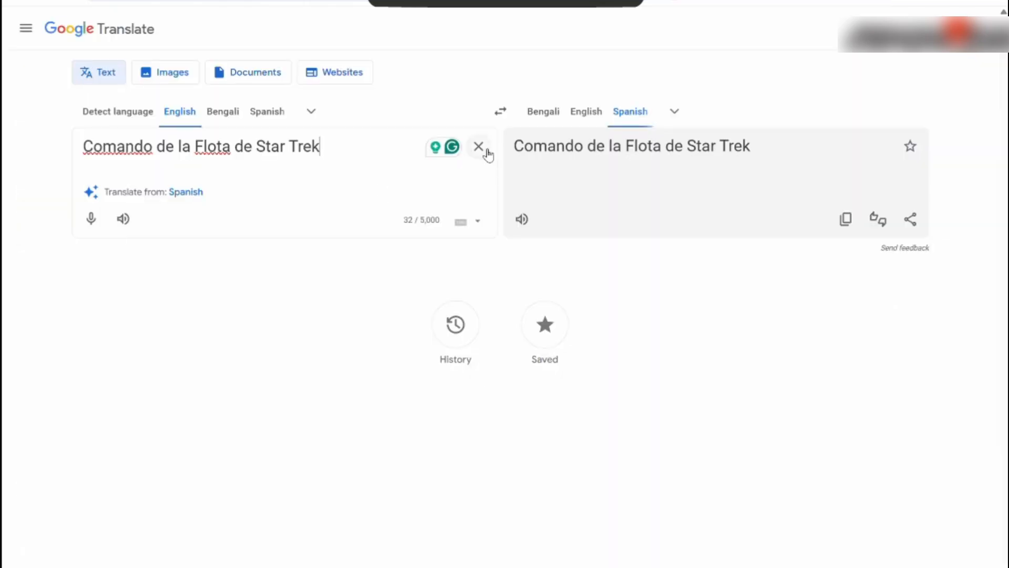
Step: Replace the source text in Google Translate with "TELECHARGER et INSTALLER" and copy its Spanish translation
left_click(479, 146)
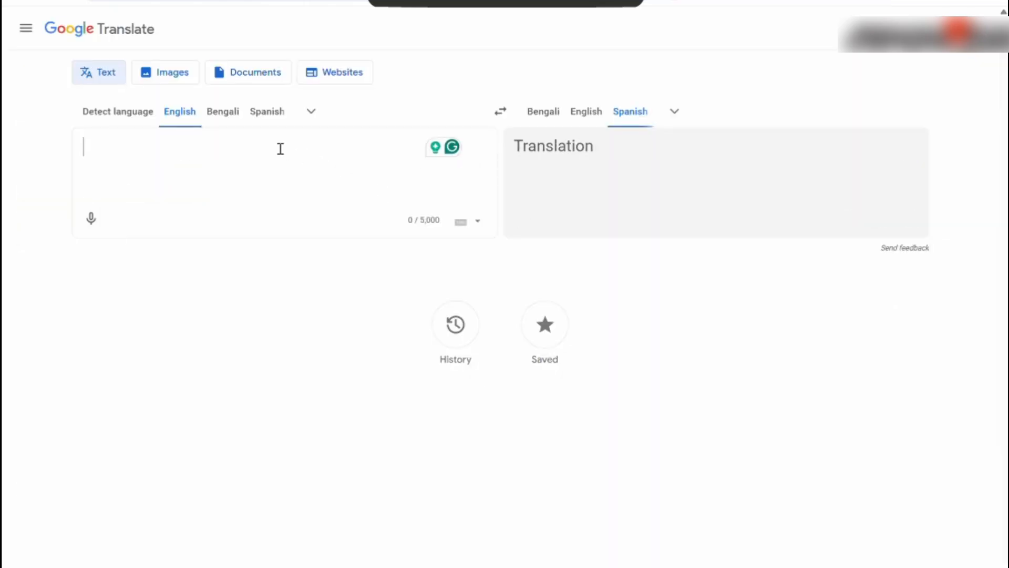
key("ctrl+v")
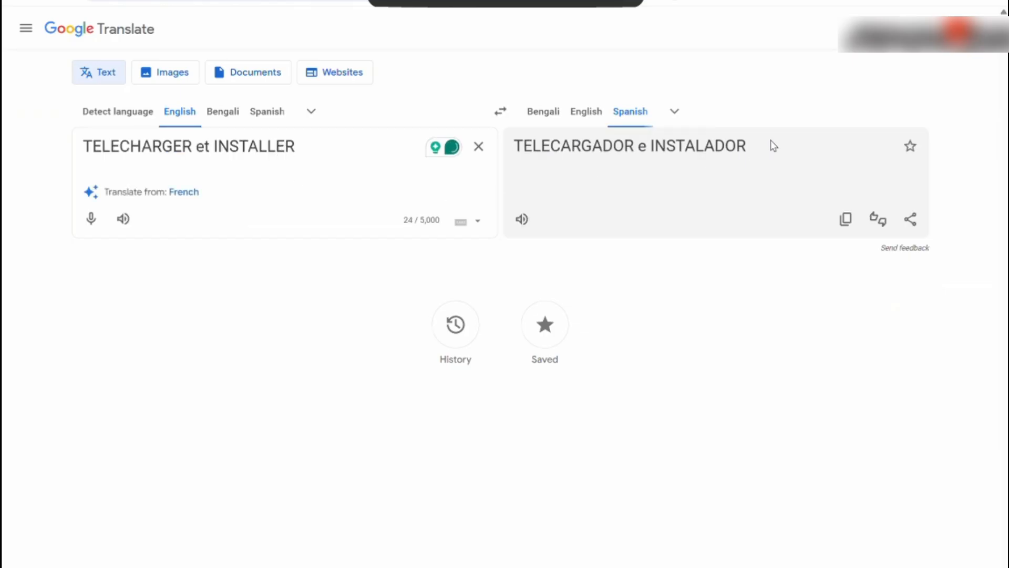
left_click_drag(760, 147, 524, 152)
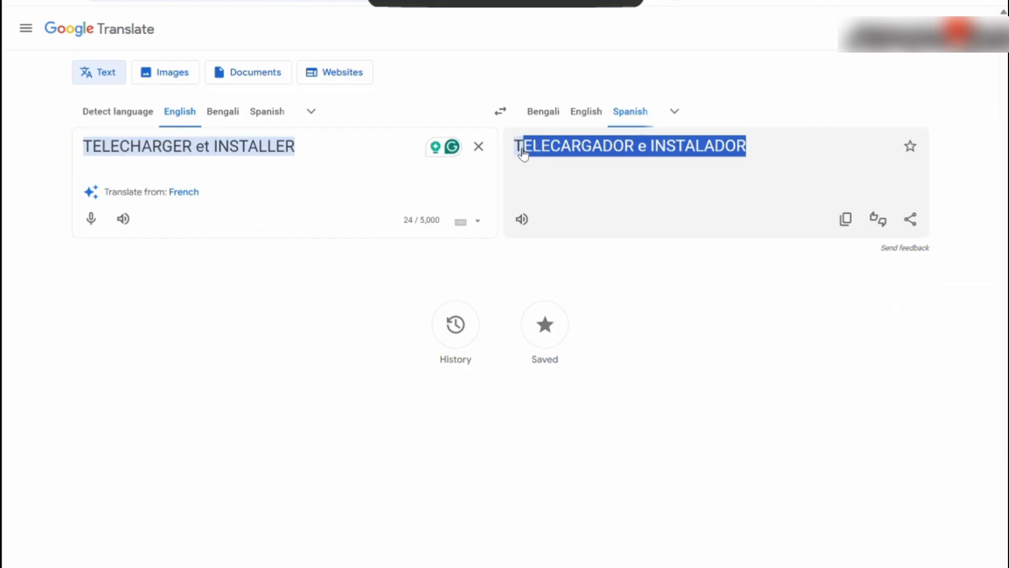
left_click_drag(766, 150, 510, 152)
key("ctrl+c")
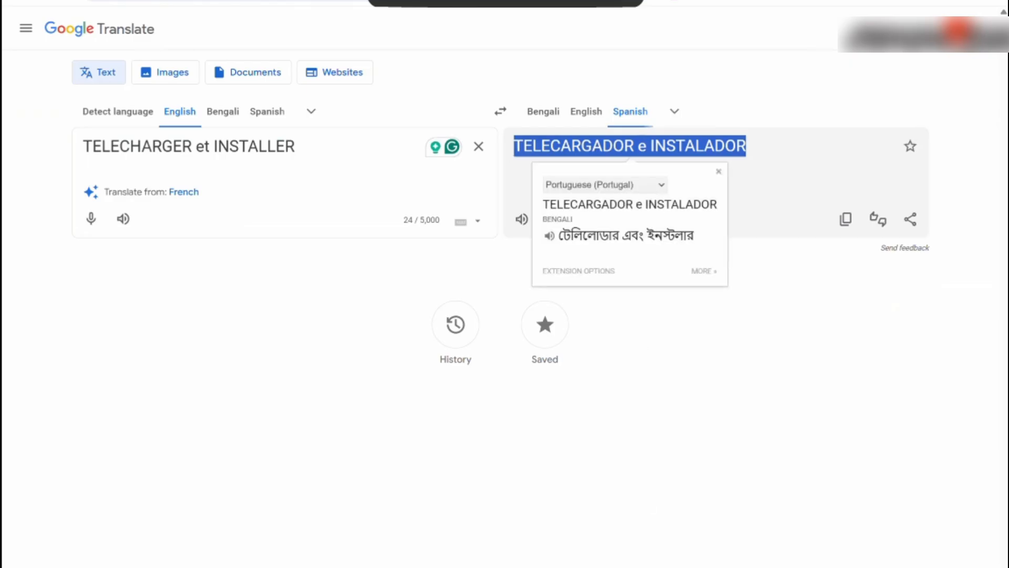
Step: Return to the campaign in Google Ads and set the ad's description to "TELECARGADOR e INSTALADOR"
left_click(728, 567)
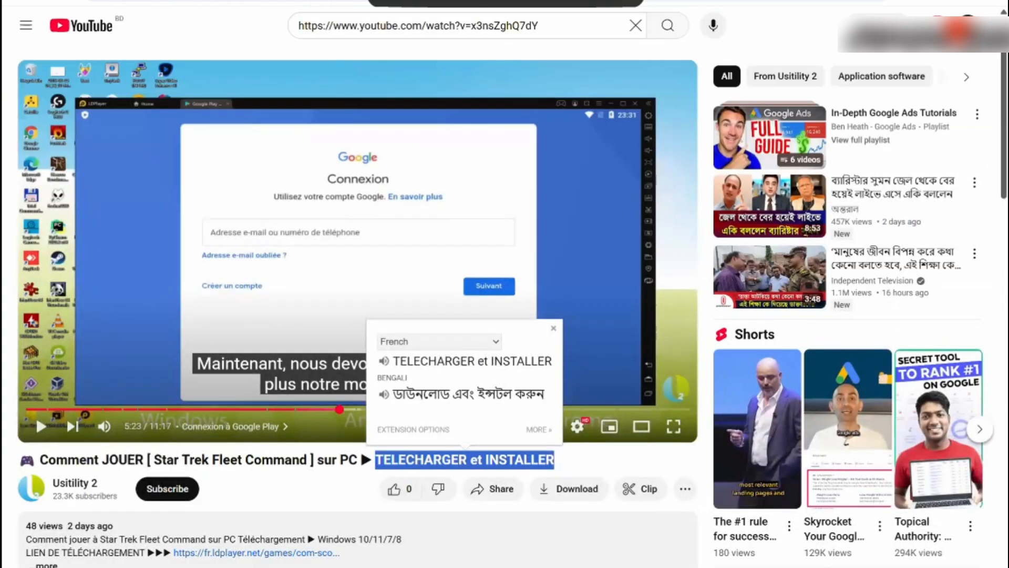
key("ctrl+Tab")
key("ctrl+Tab")
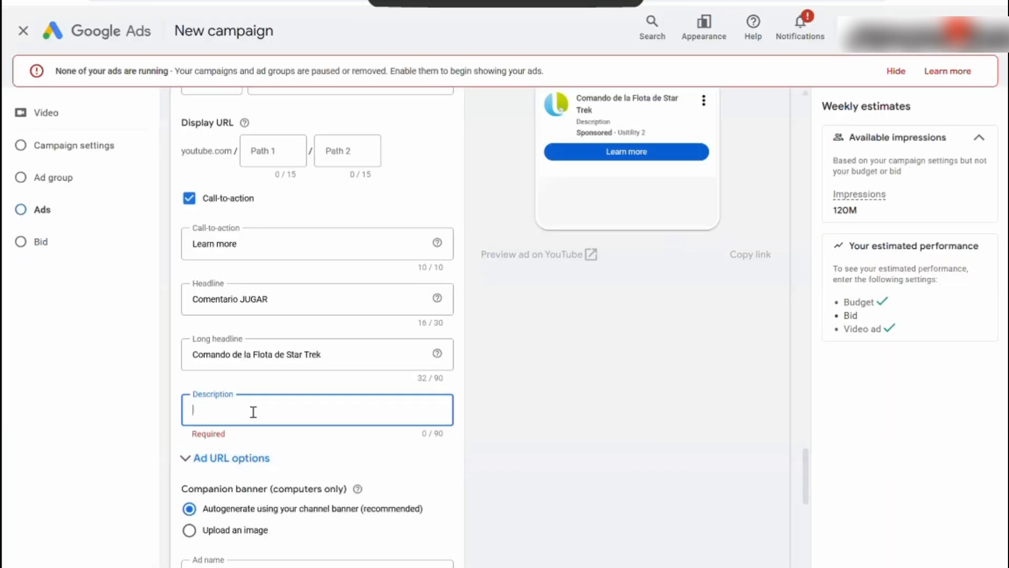
key("ctrl+v")
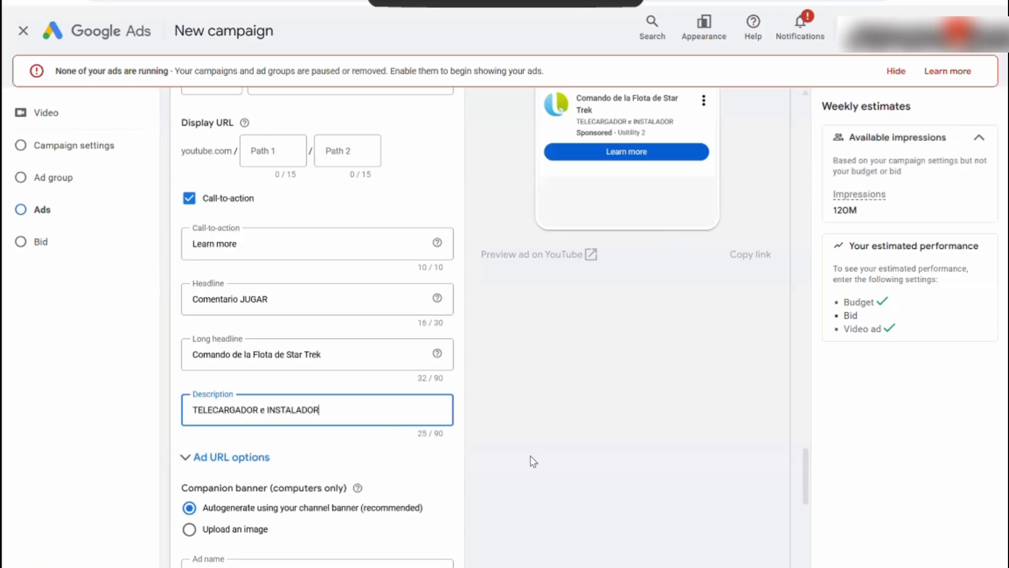
left_click(547, 454)
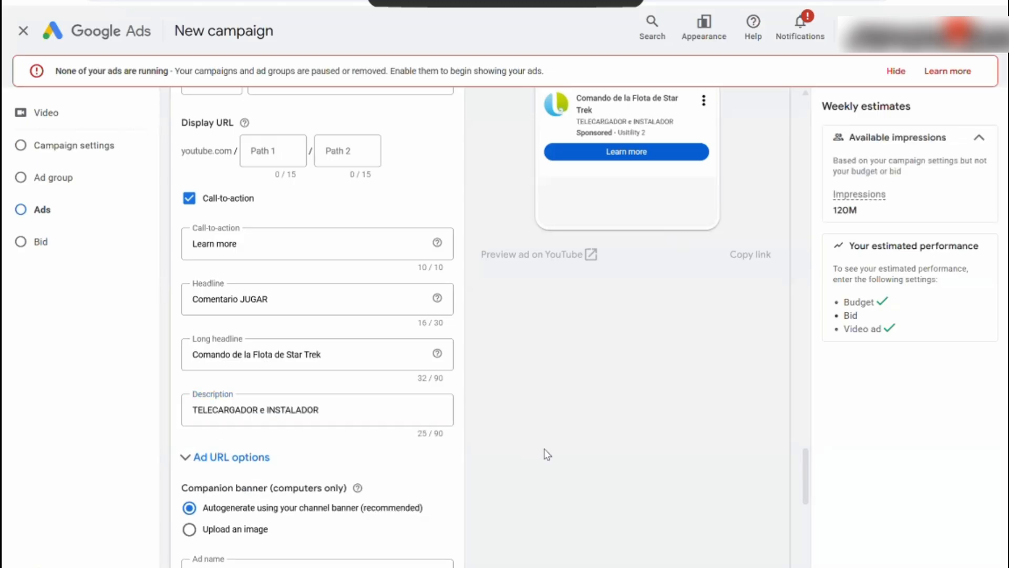
Step: Hide the notice about ads not running and review the ad's companion banner, name and video enhancement settings and the ad group's topics
scroll(546, 452, "down", 3)
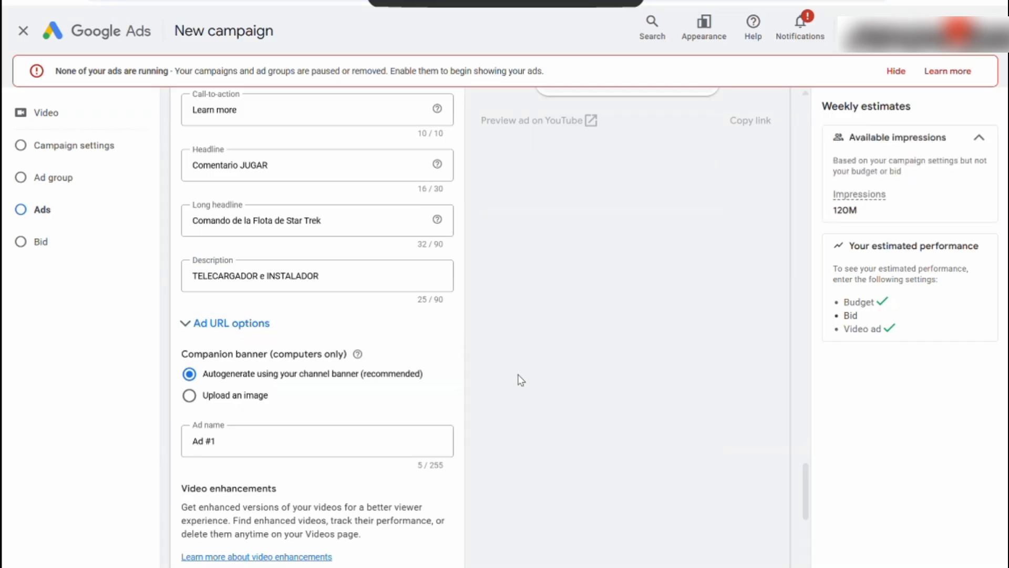
left_click(896, 73)
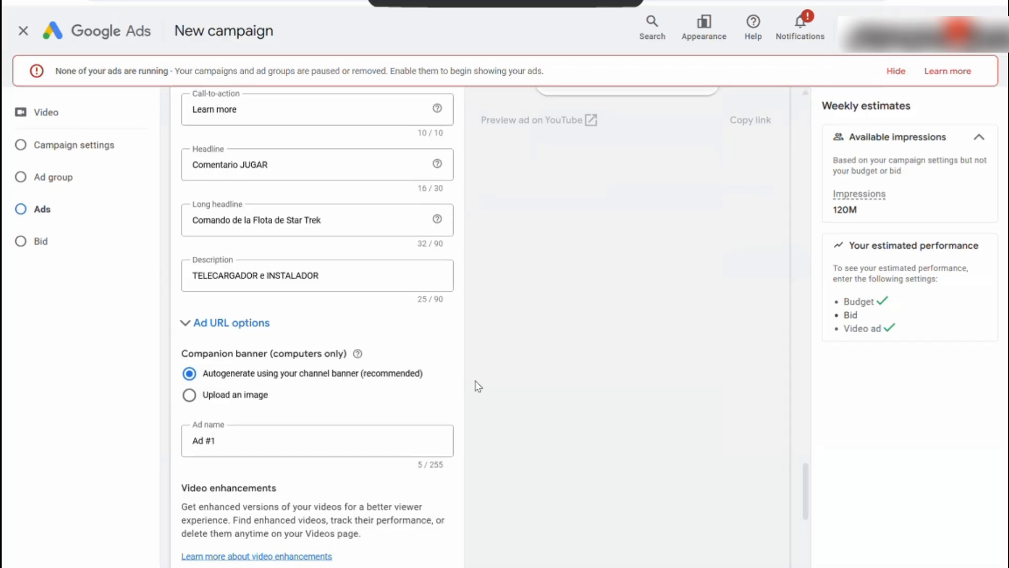
scroll(563, 372, "down", 4)
scroll(565, 372, "up", 4)
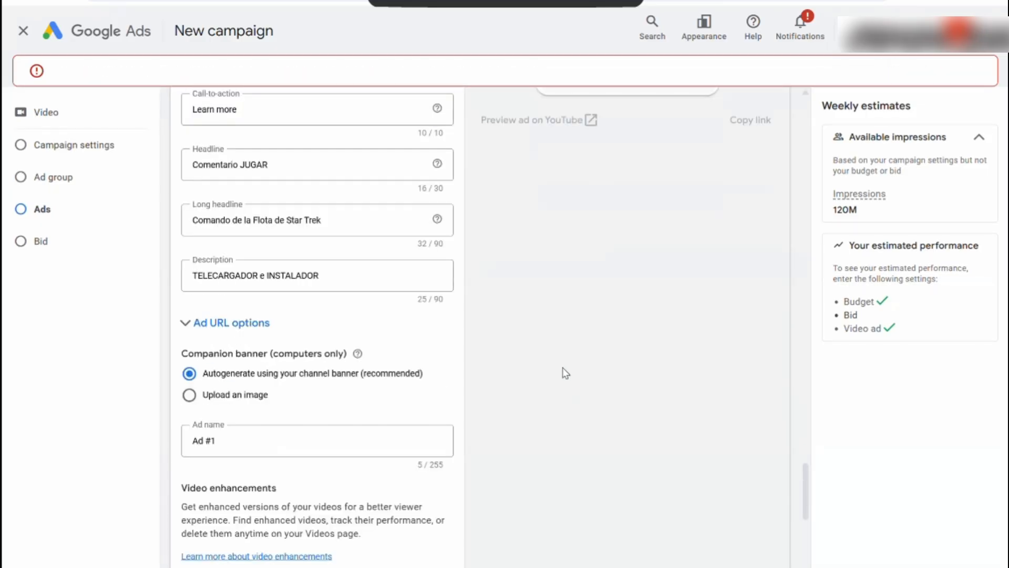
scroll(544, 338, "down", 8)
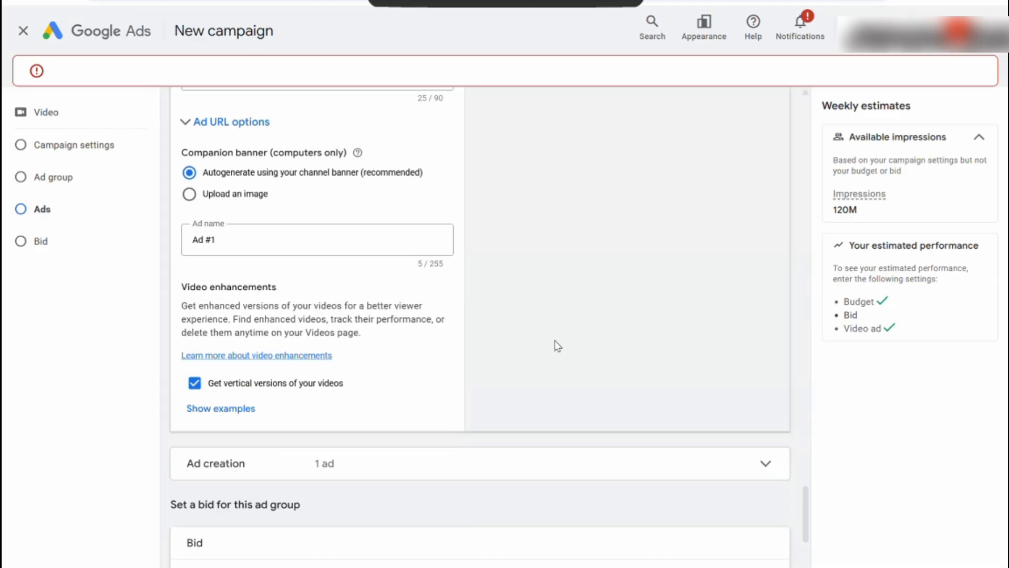
scroll(533, 367, "up", 4)
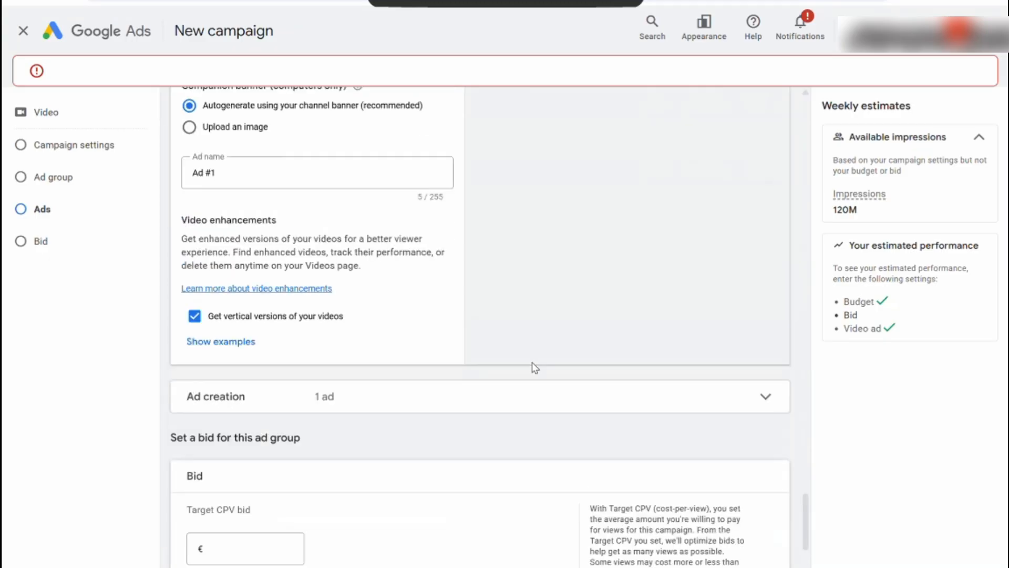
scroll(542, 352, "up", 20)
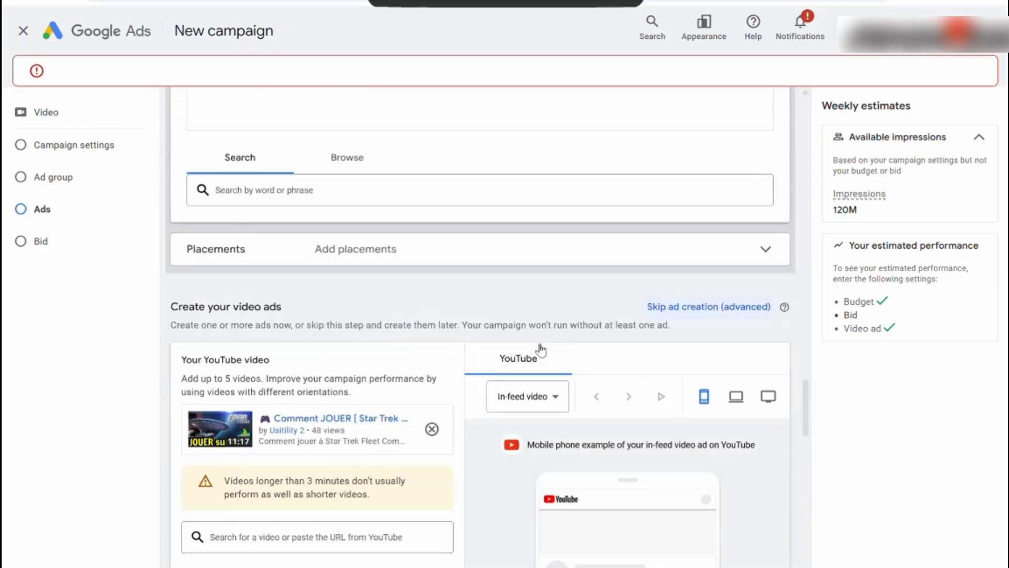
scroll(526, 341, "up", 8)
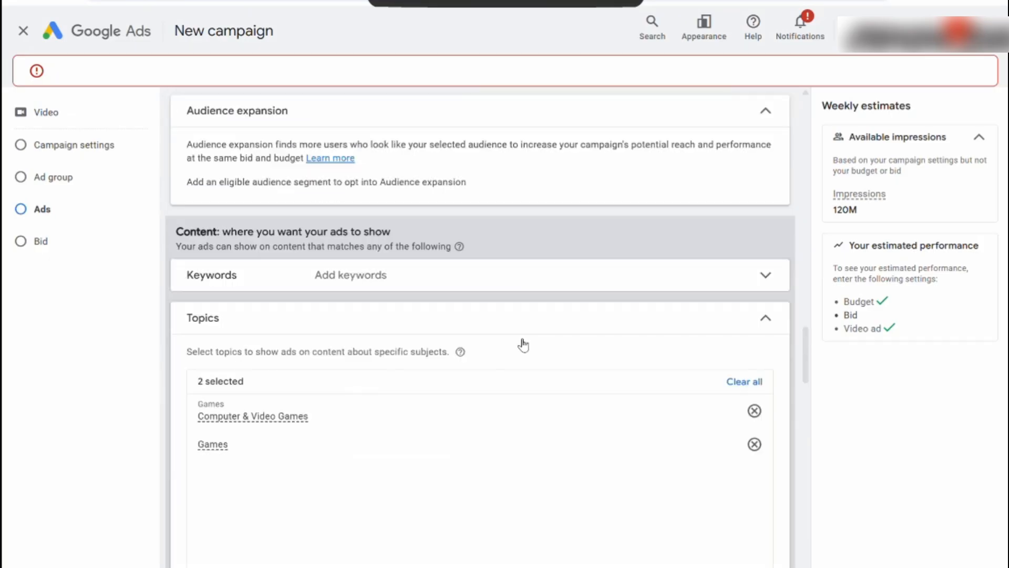
scroll(529, 346, "down", 4)
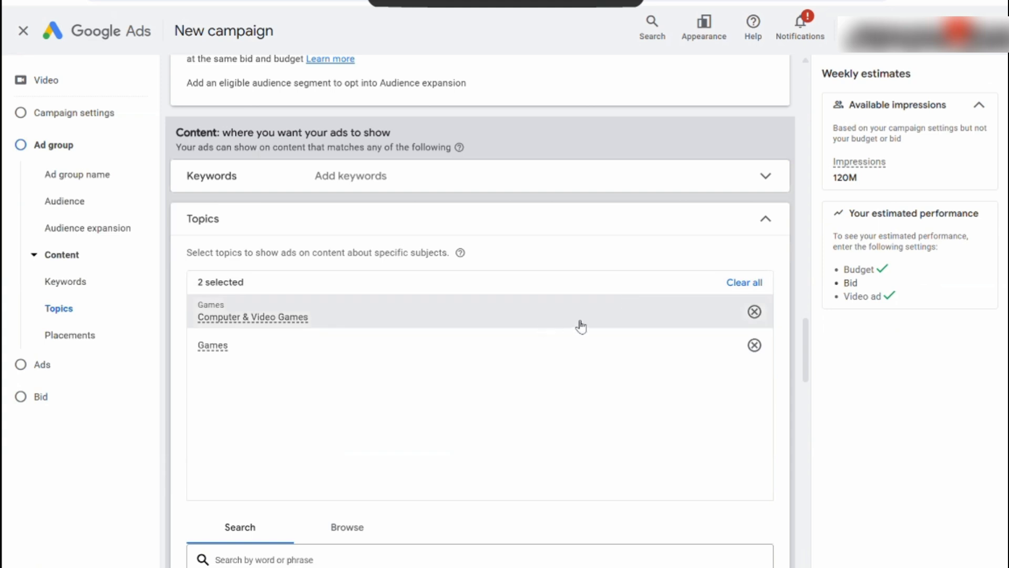
Step: Collapse the ad group's Topics section and examine the placement targeting options
left_click(764, 221)
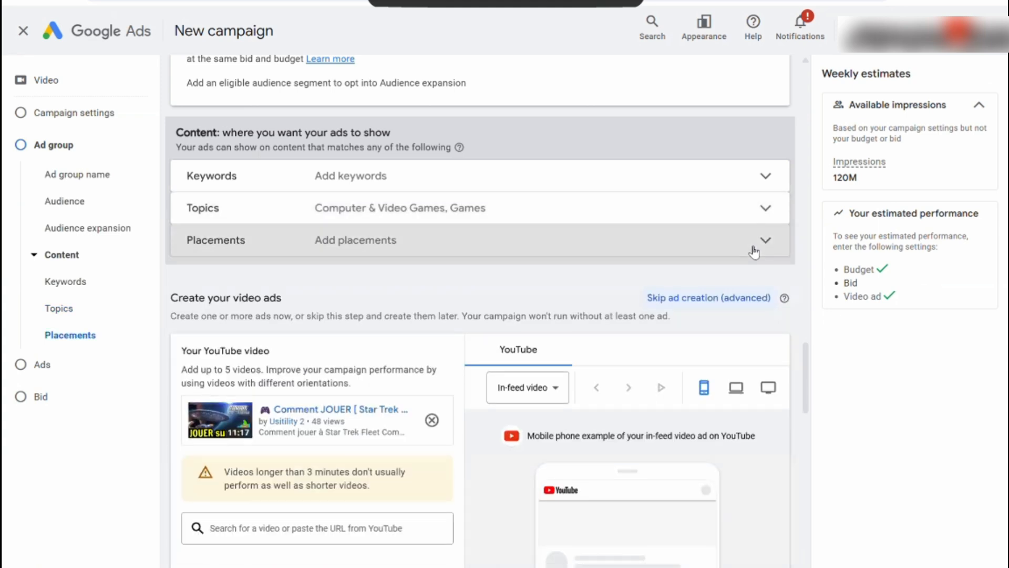
left_click(753, 248)
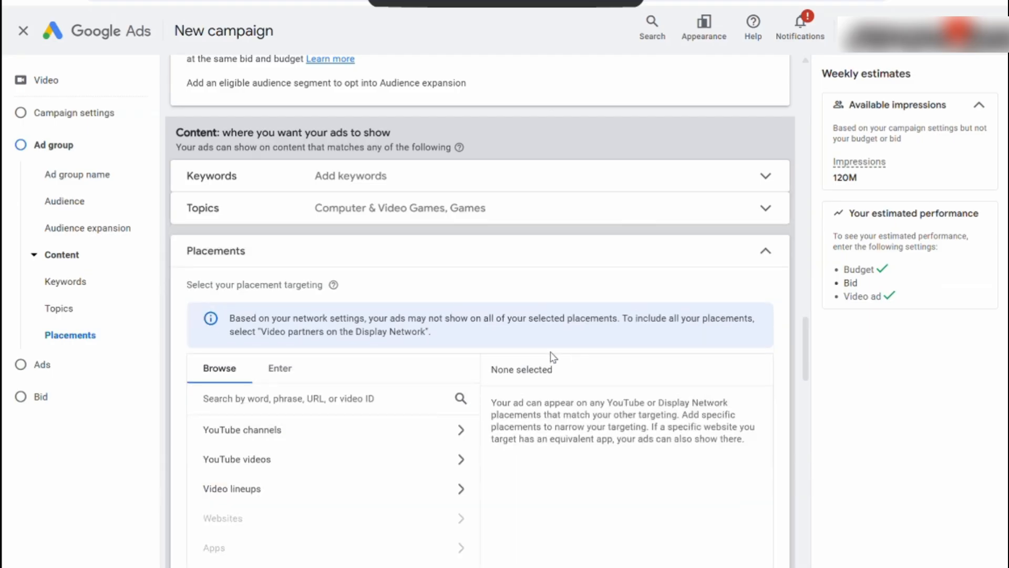
scroll(493, 315, "down", 3)
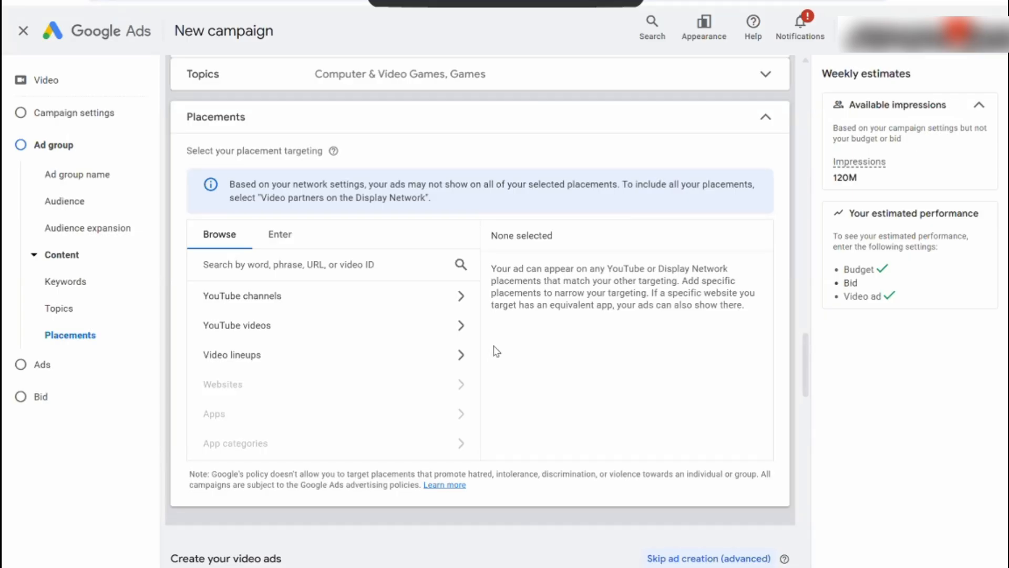
left_click(765, 117)
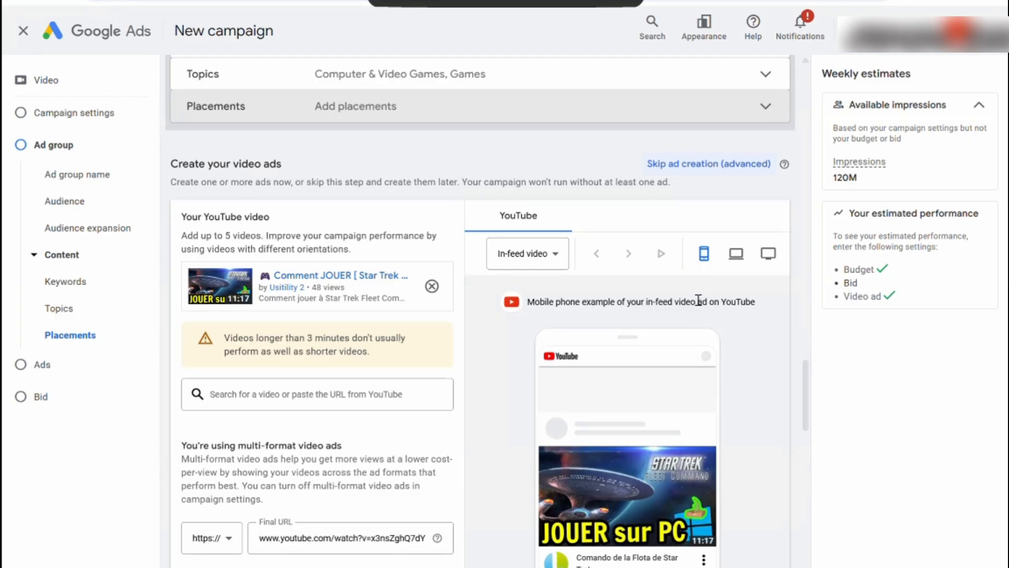
left_click(764, 107)
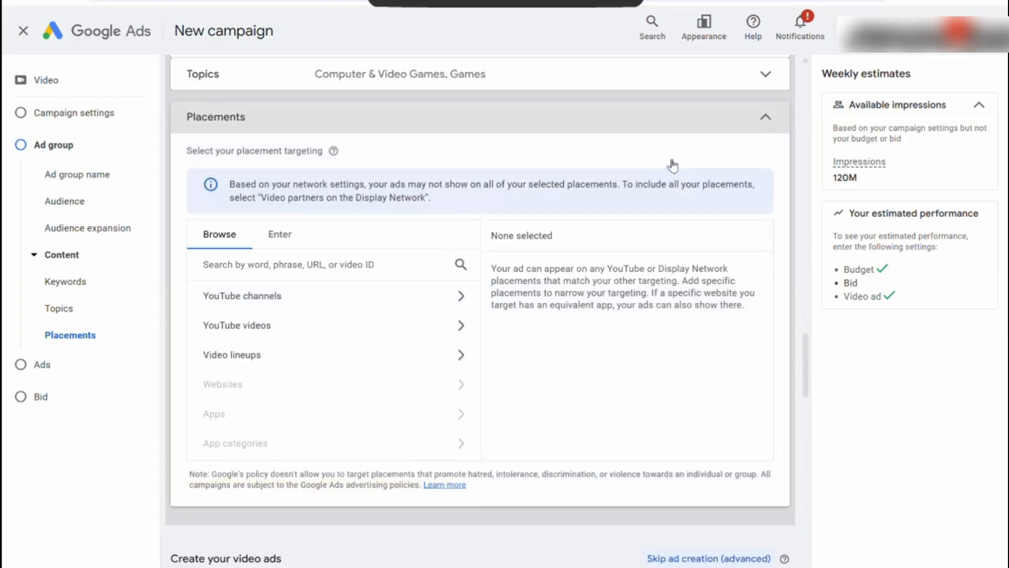
Step: Review the audience demographics and the campaign's ad formats, budget, locations and languages
scroll(629, 221, "up", 10)
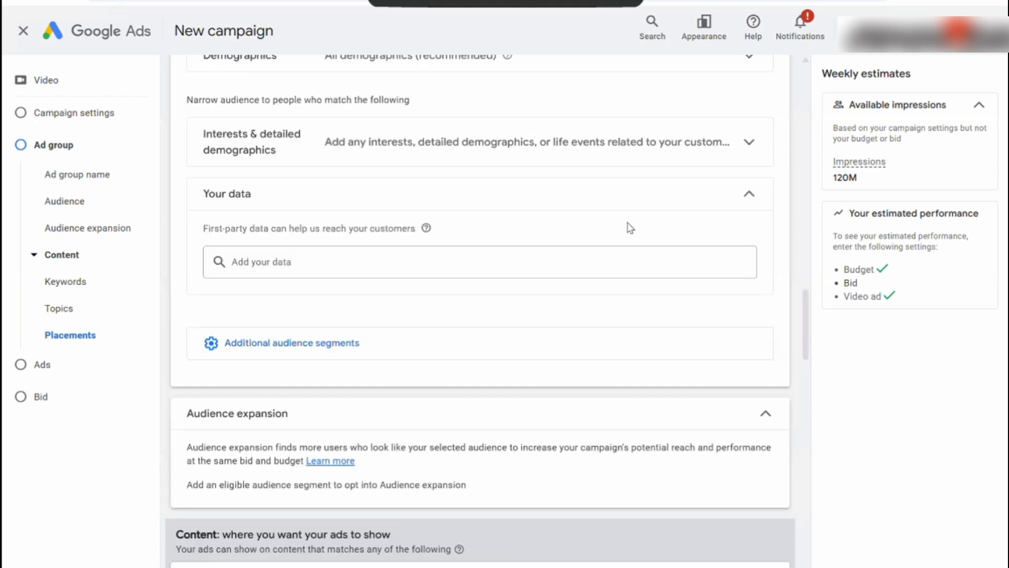
left_click(736, 193)
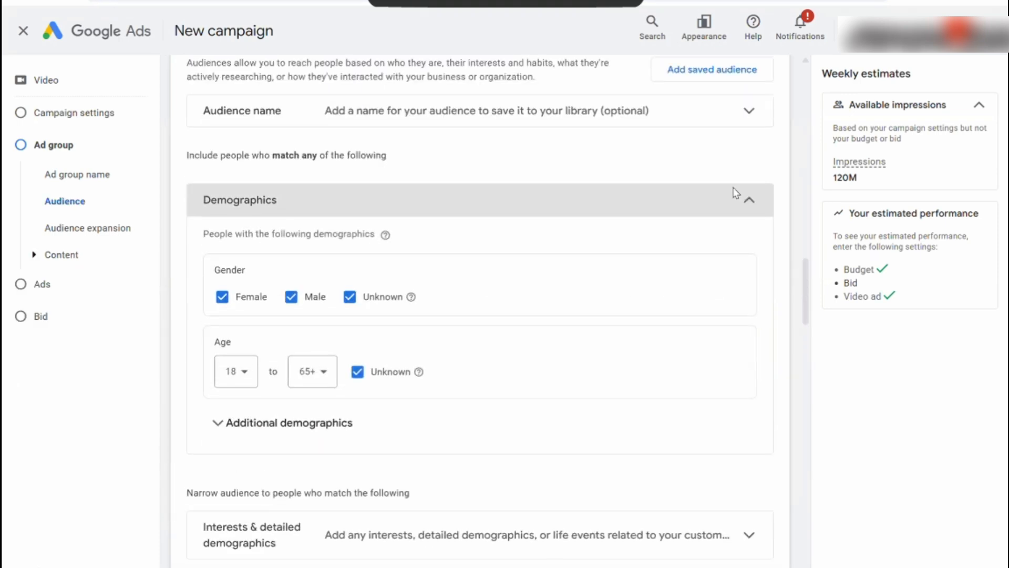
scroll(734, 221, "down", 3)
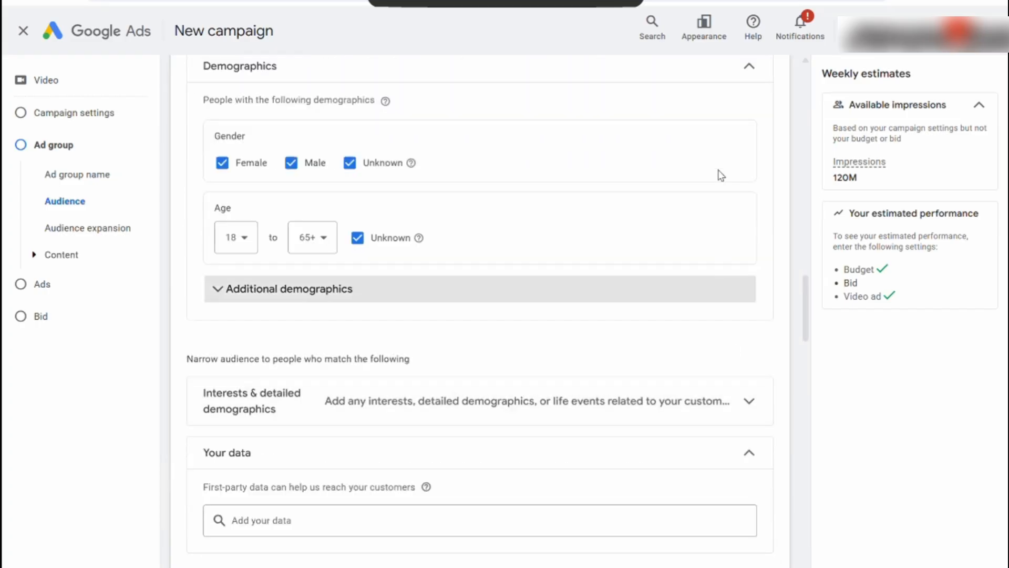
scroll(705, 198, "up", 15)
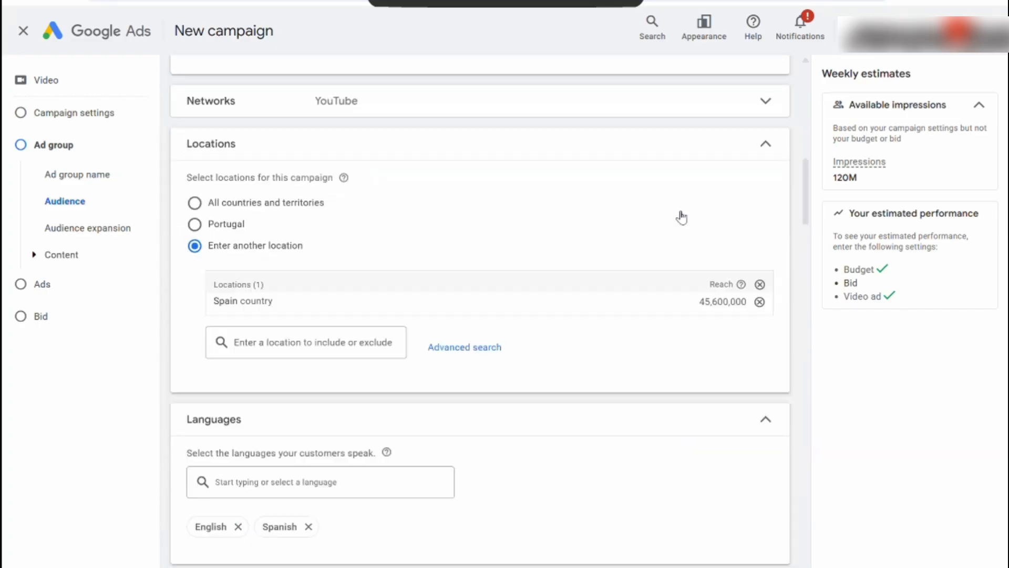
scroll(681, 217, "up", 8)
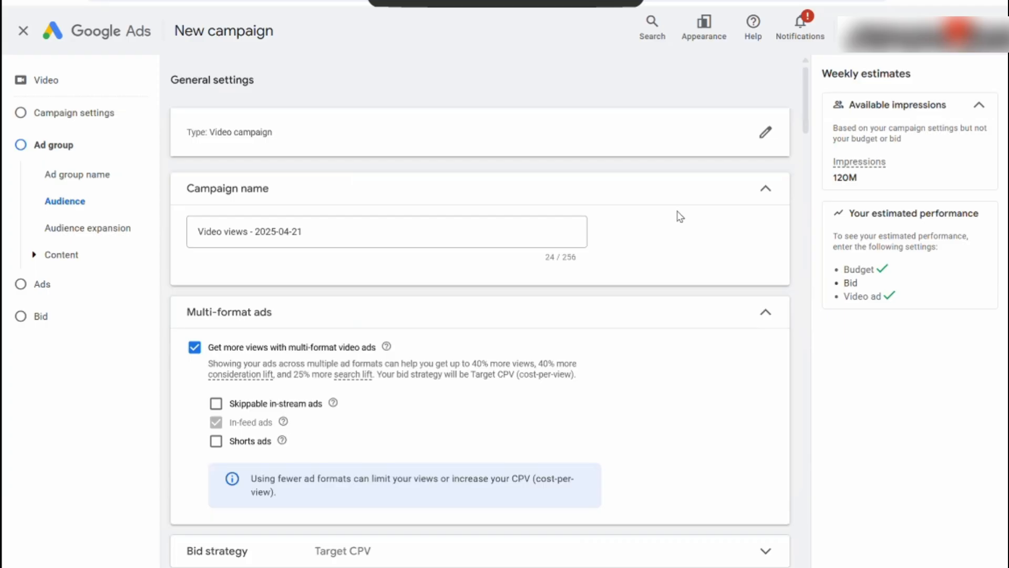
scroll(669, 228, "down", 6)
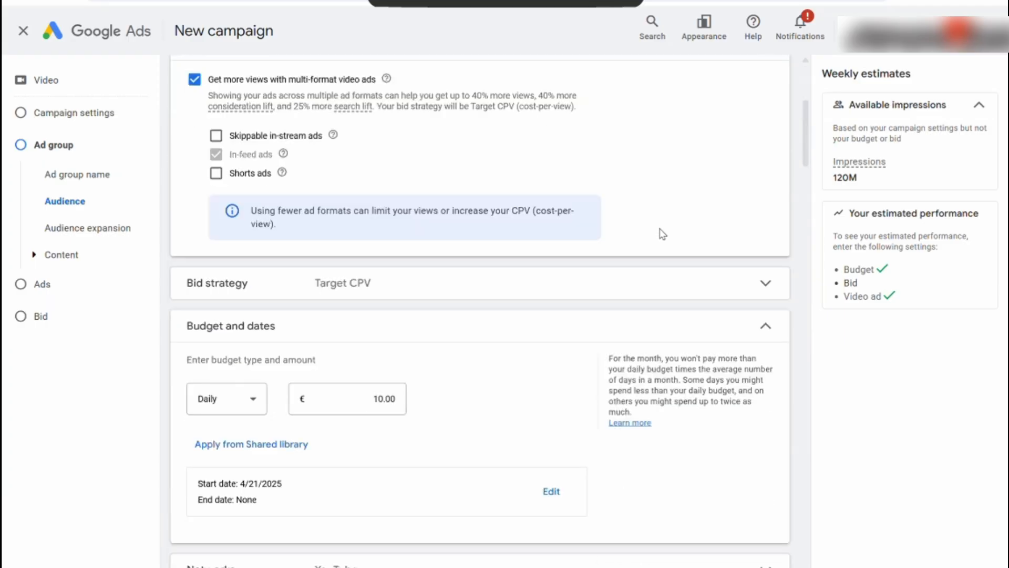
scroll(662, 234, "down", 9)
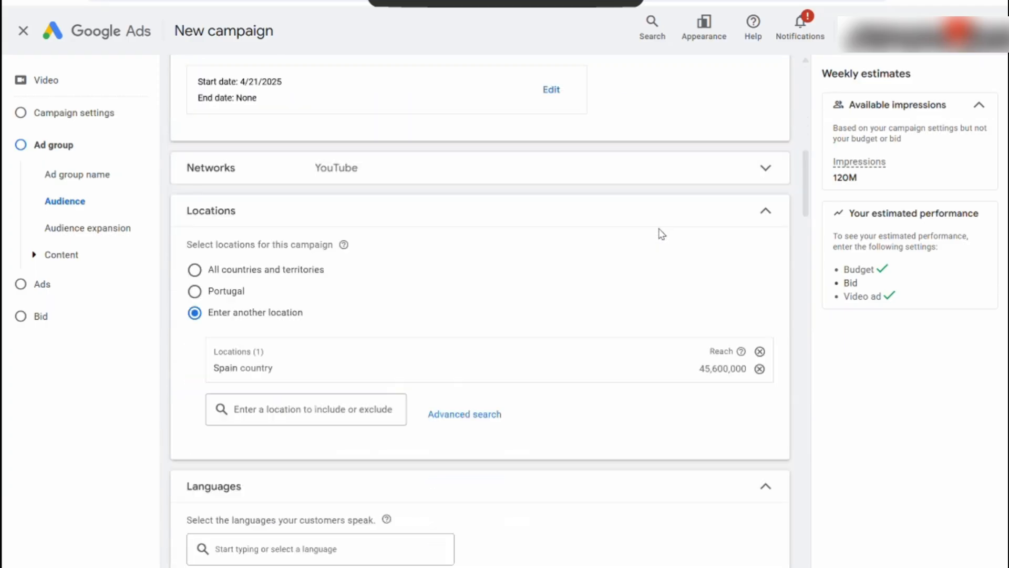
scroll(661, 234, "down", 6)
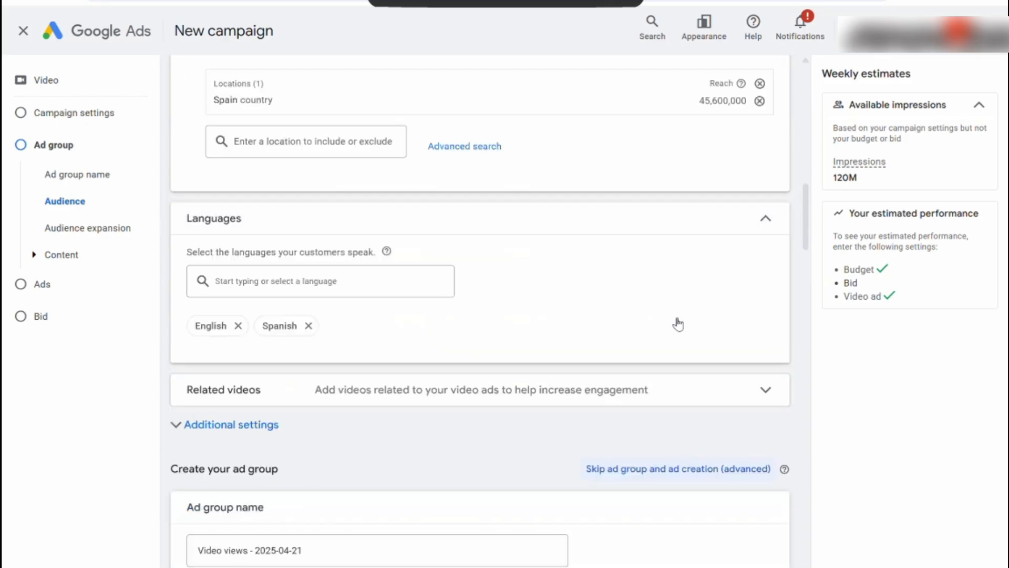
Step: Examine the campaign's Related videos option and close it without adding any video
left_click(766, 395)
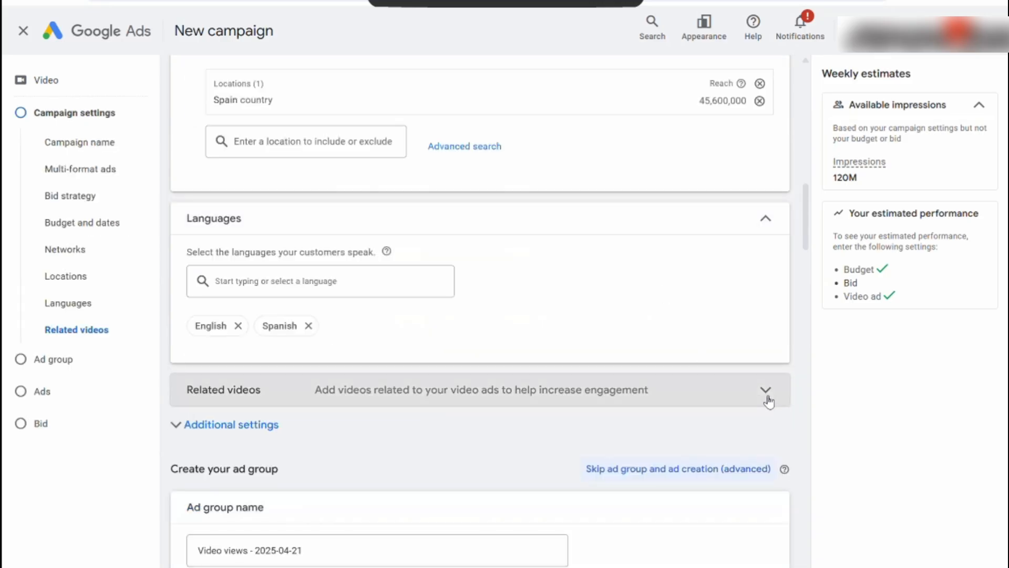
left_click(766, 390)
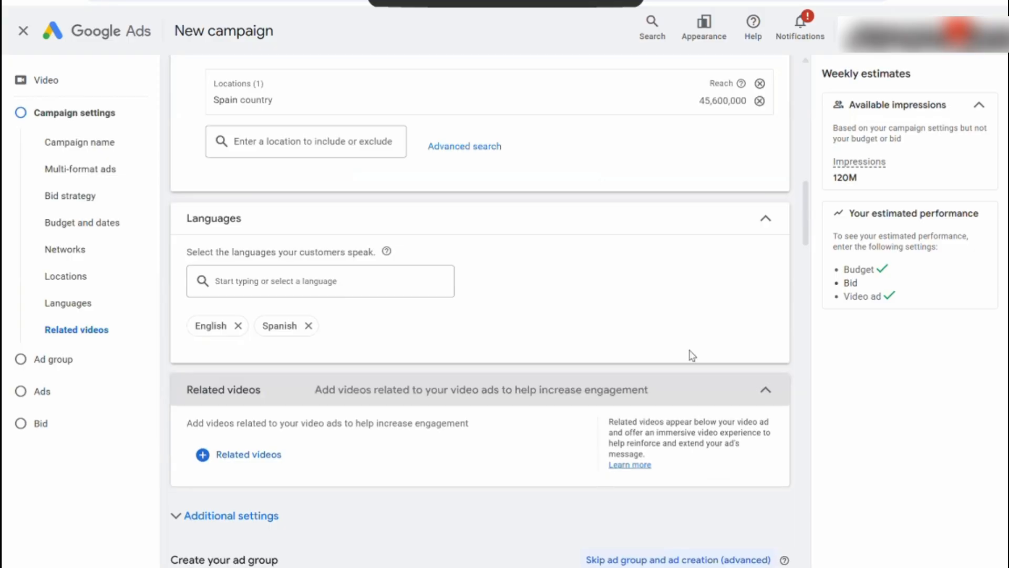
scroll(578, 304, "down", 4)
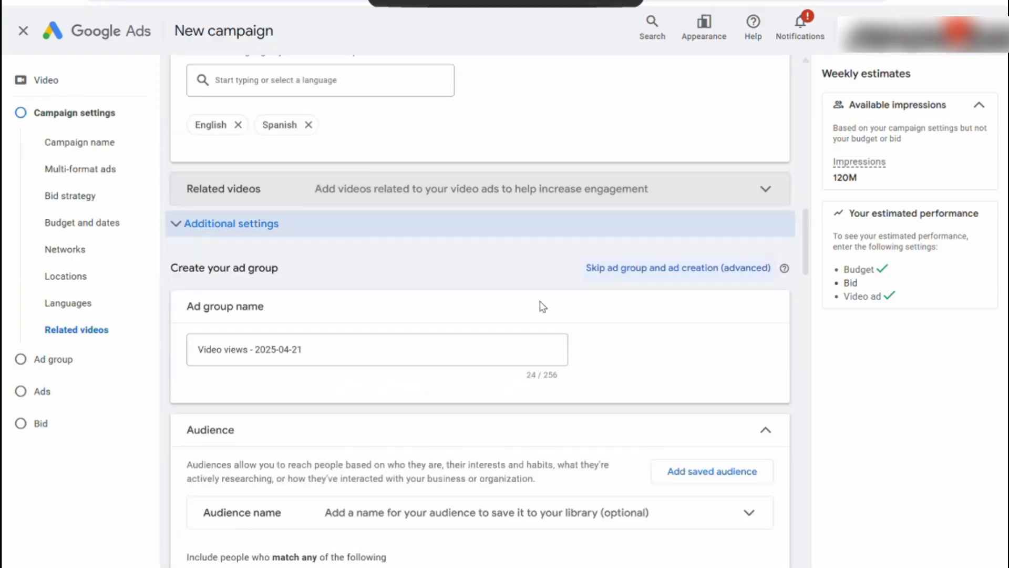
Step: In the campaign's additional settings, switch to specific device targeting with computers, mobile phones and tablets, excluding TV screens
left_click(180, 231)
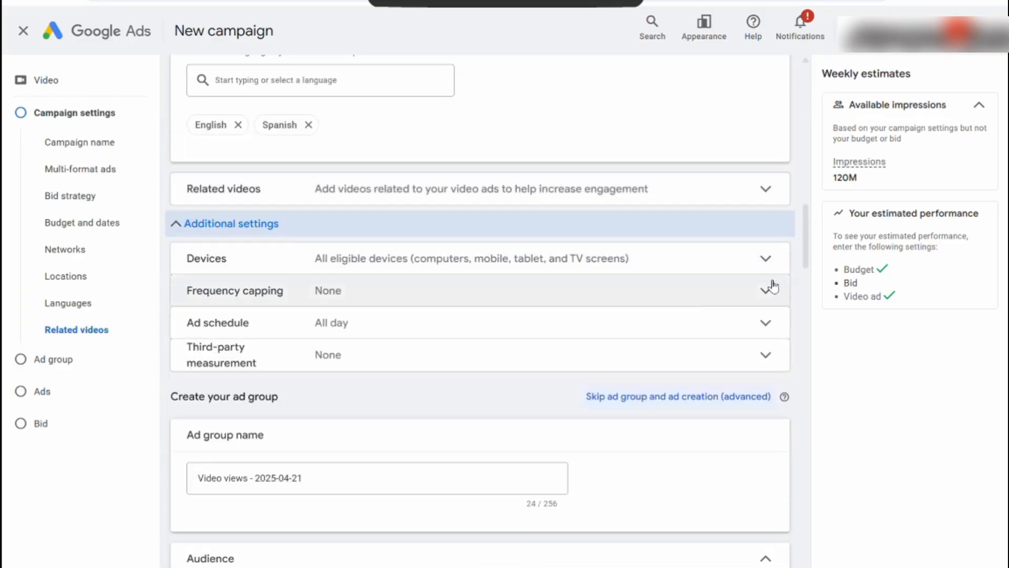
left_click(765, 261)
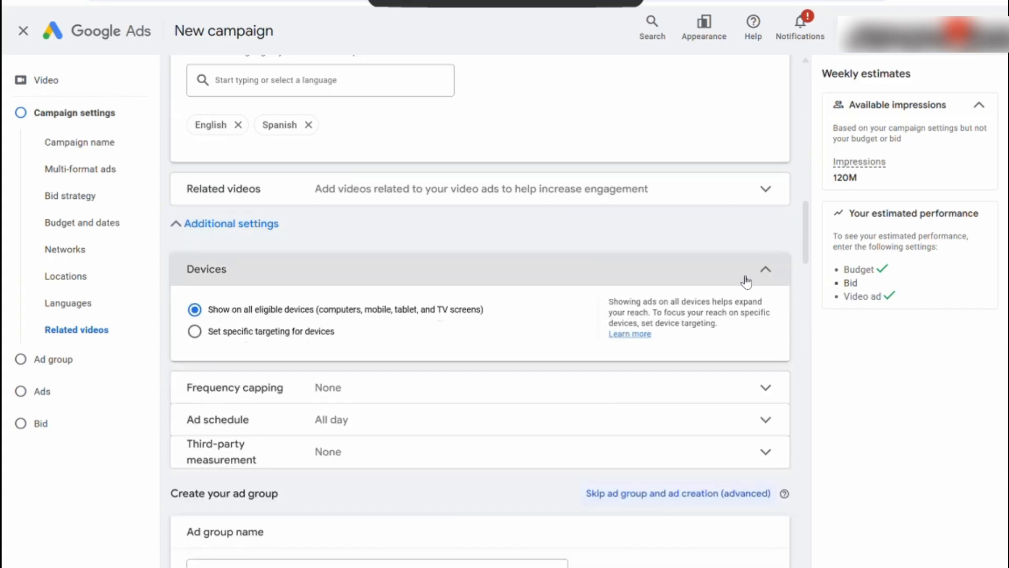
left_click(199, 335)
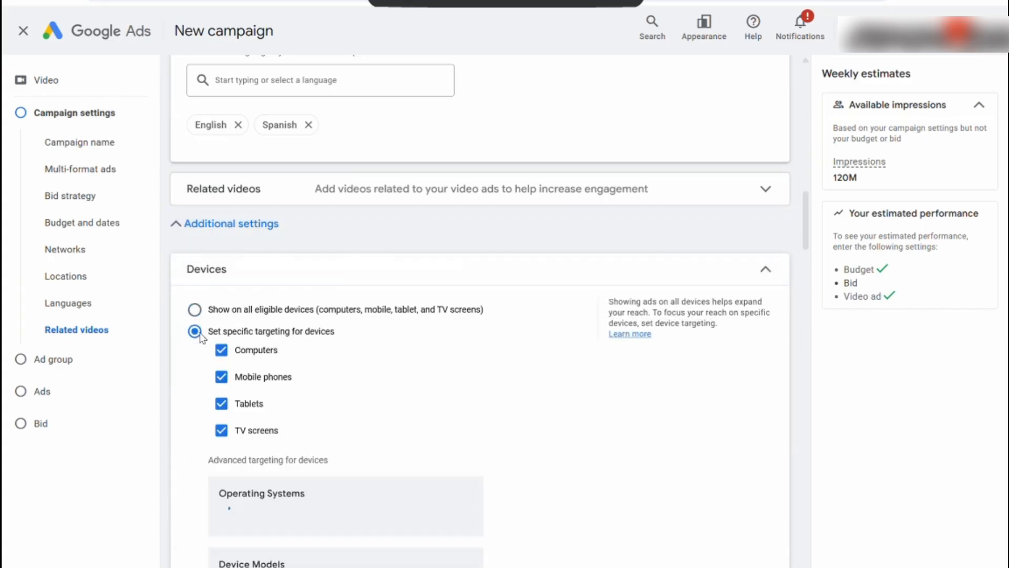
left_click(232, 434)
left_click(221, 403)
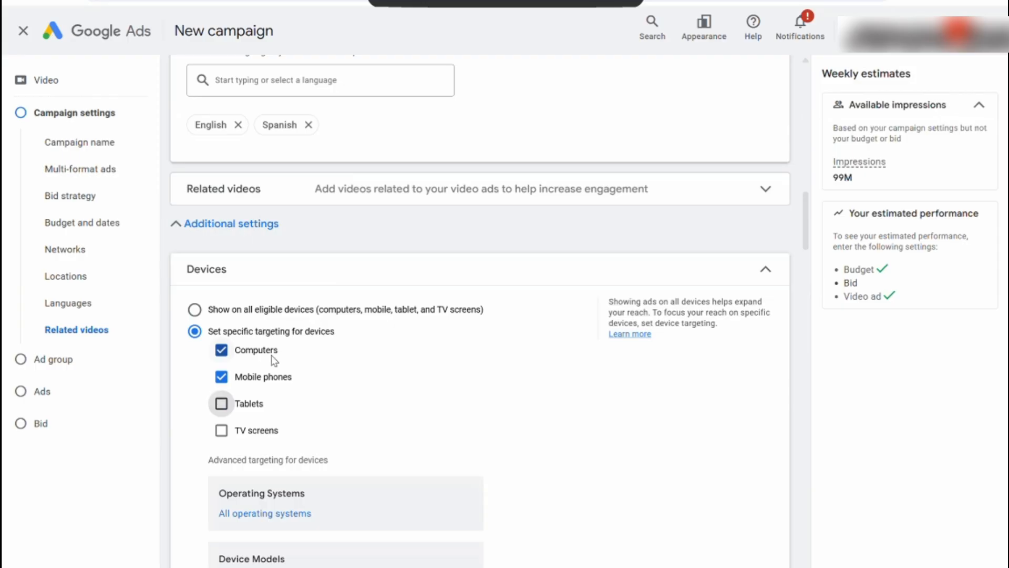
left_click(221, 403)
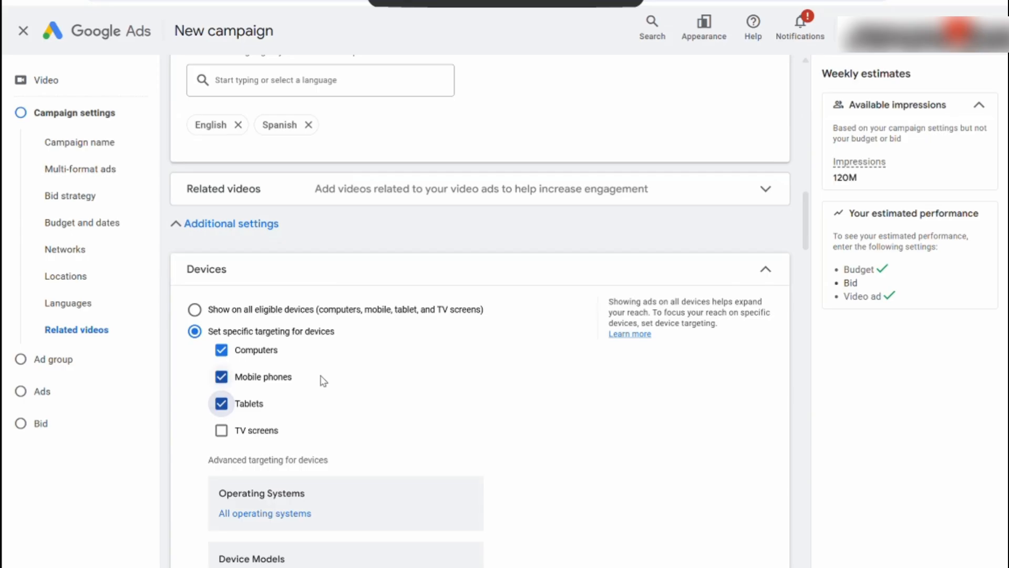
scroll(774, 367, "down", 3)
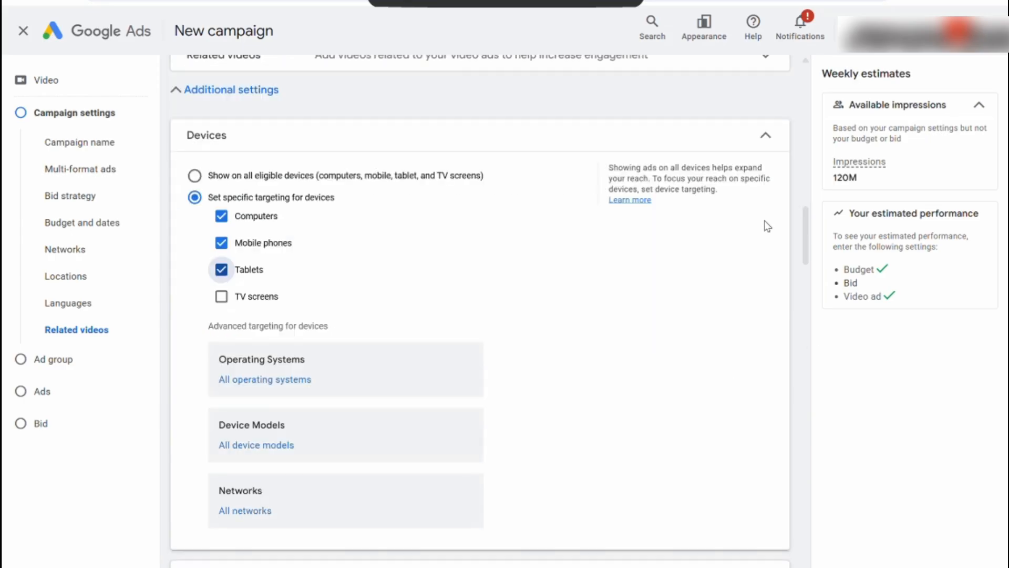
left_click(773, 142)
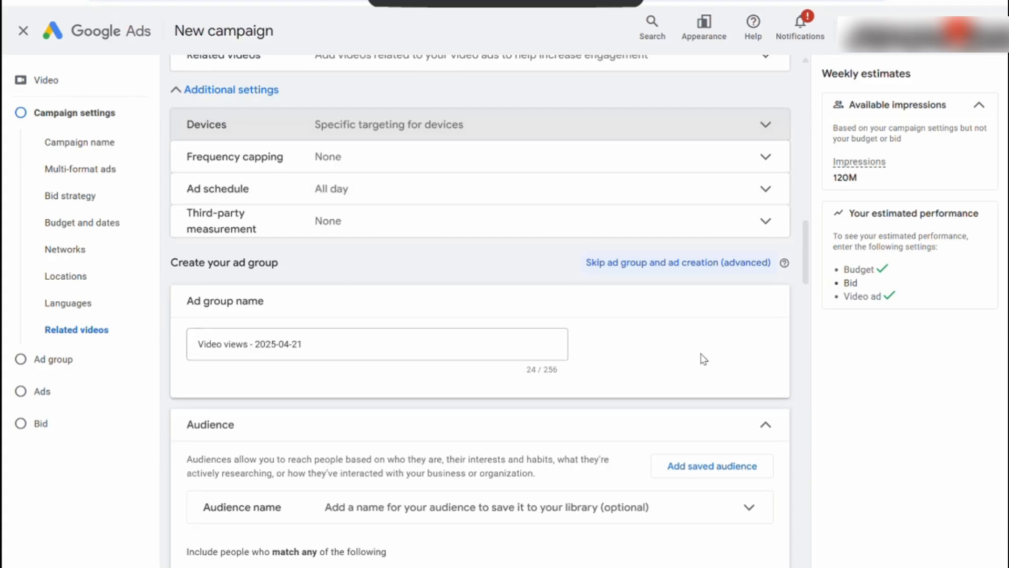
Step: Set the ad group's target CPV bid to €0.10
scroll(705, 360, "down", 9)
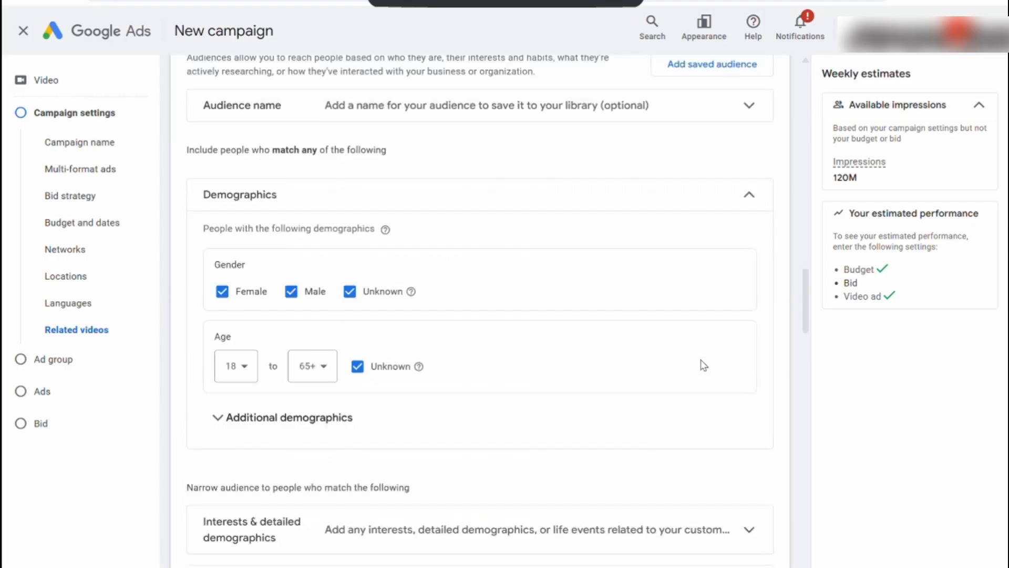
scroll(695, 364, "down", 15)
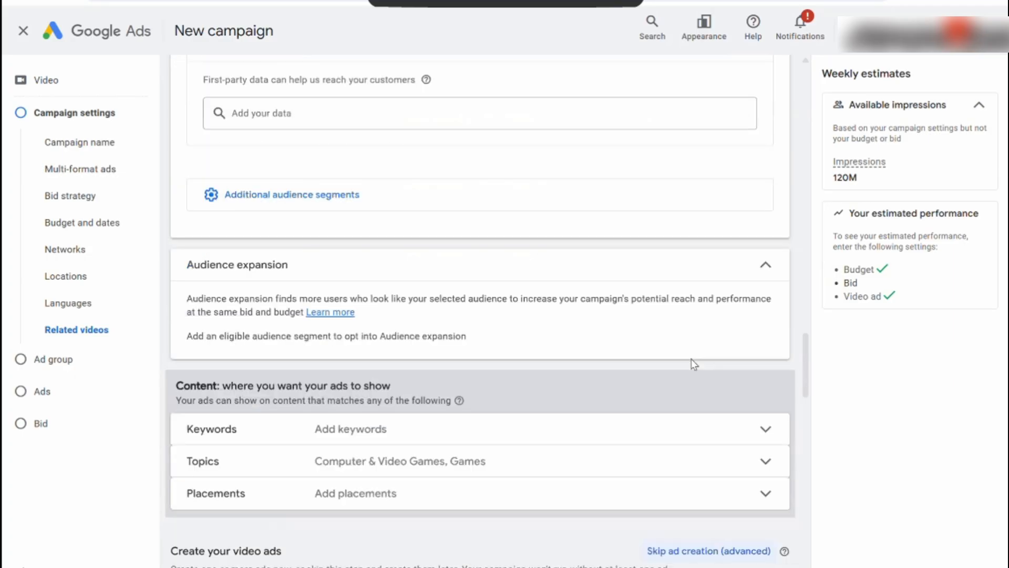
scroll(691, 358, "down", 20)
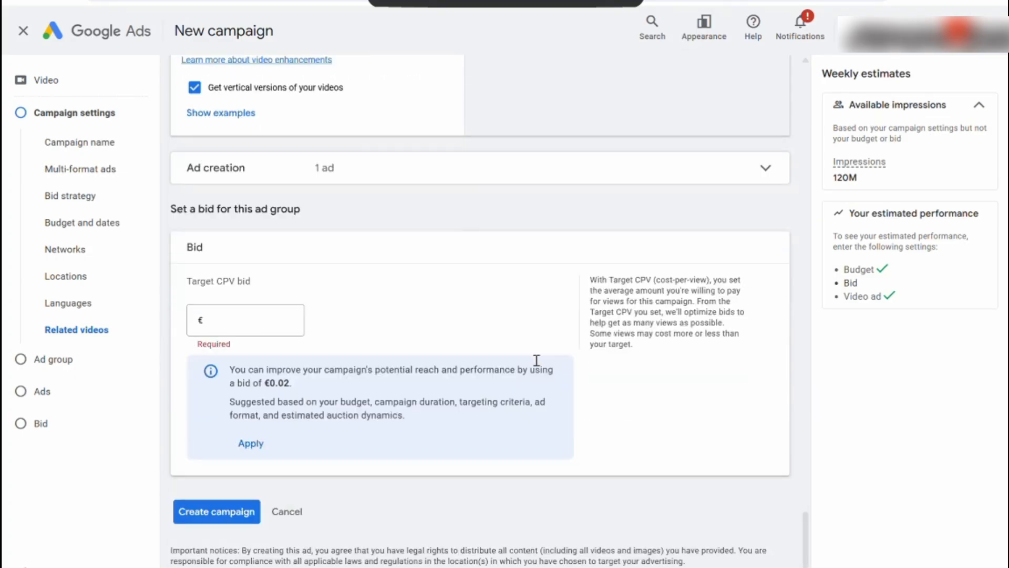
left_click(289, 320)
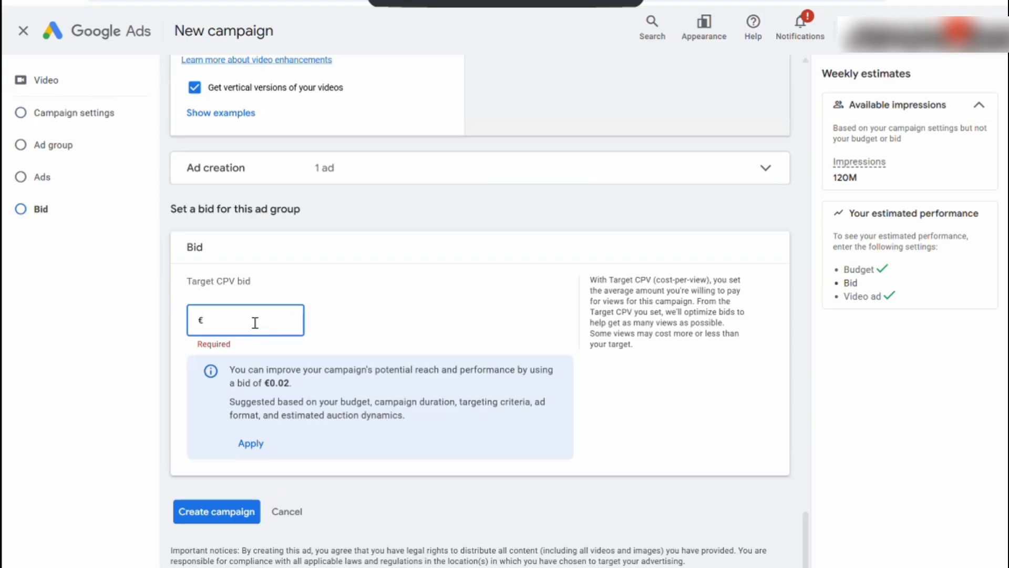
type("0.00")
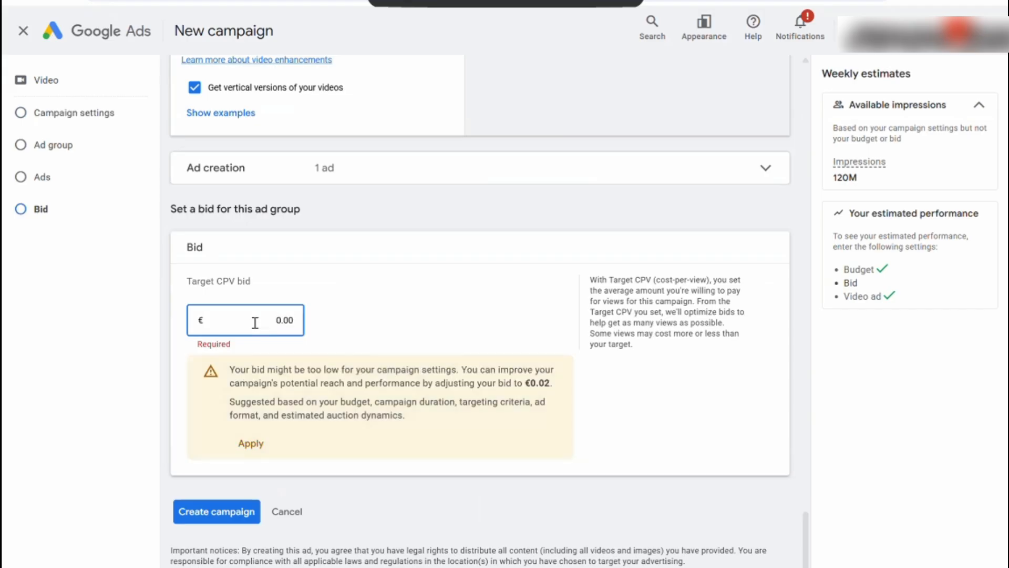
type("1")
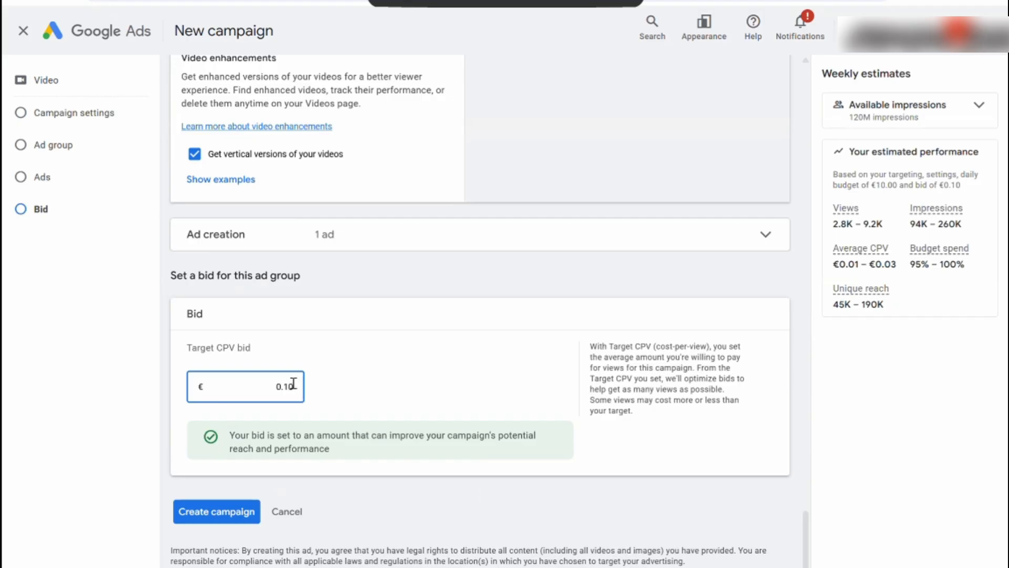
Step: Replace the ad group's target CPV bid with €0.03
key("BackSpace")
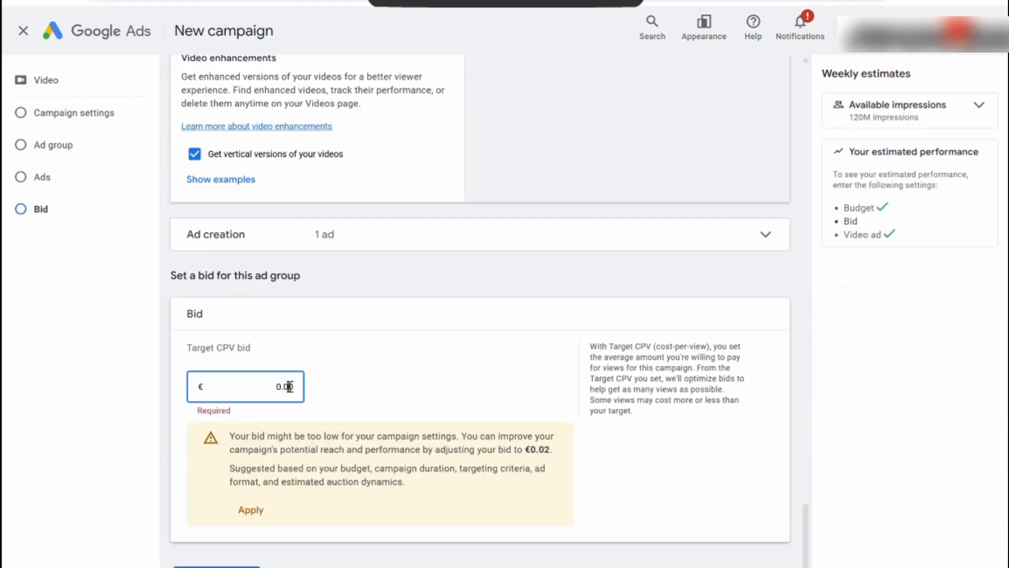
double_click(291, 386)
key("BackSpace")
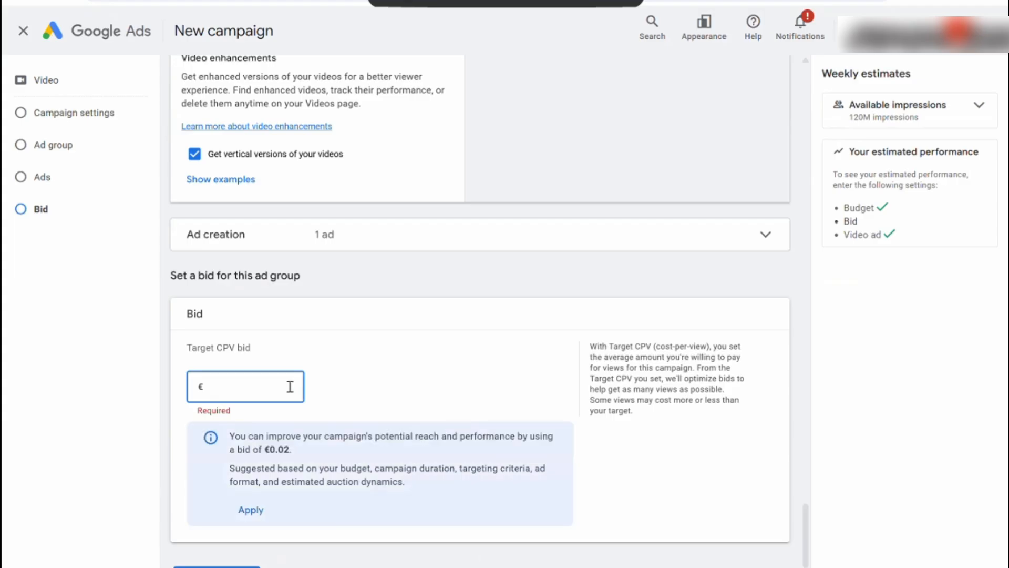
type("0.00")
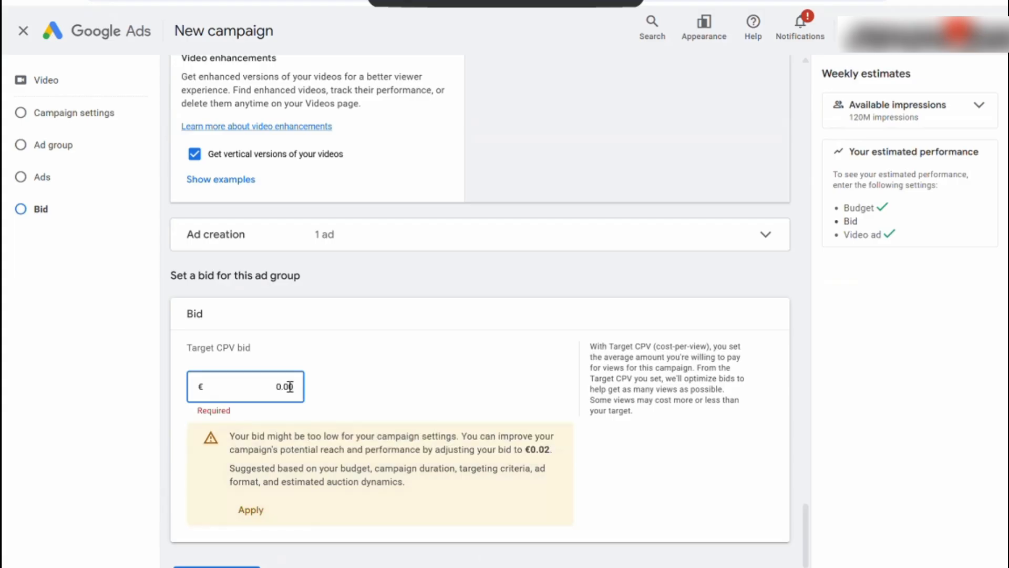
type("3")
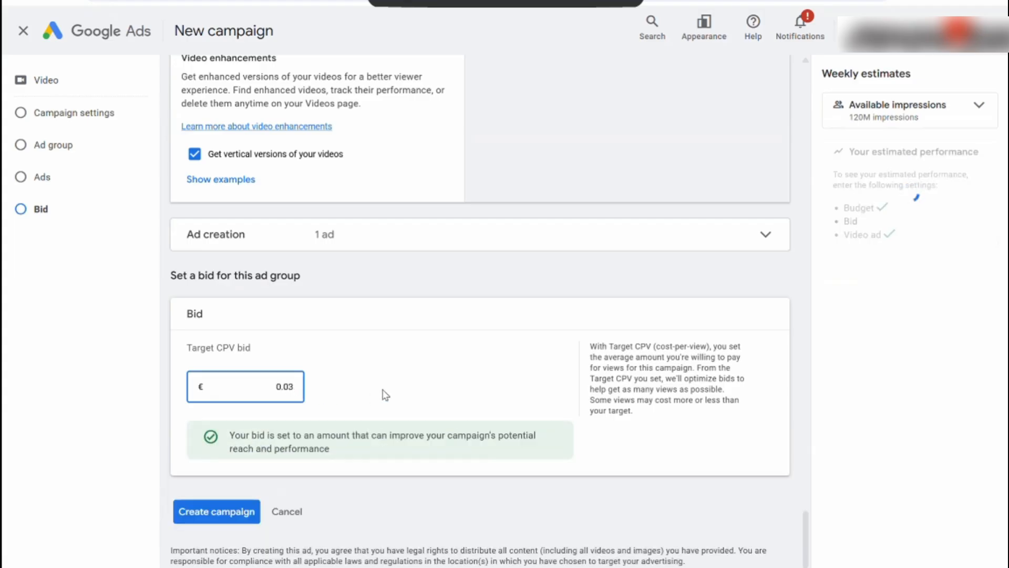
left_click(416, 393)
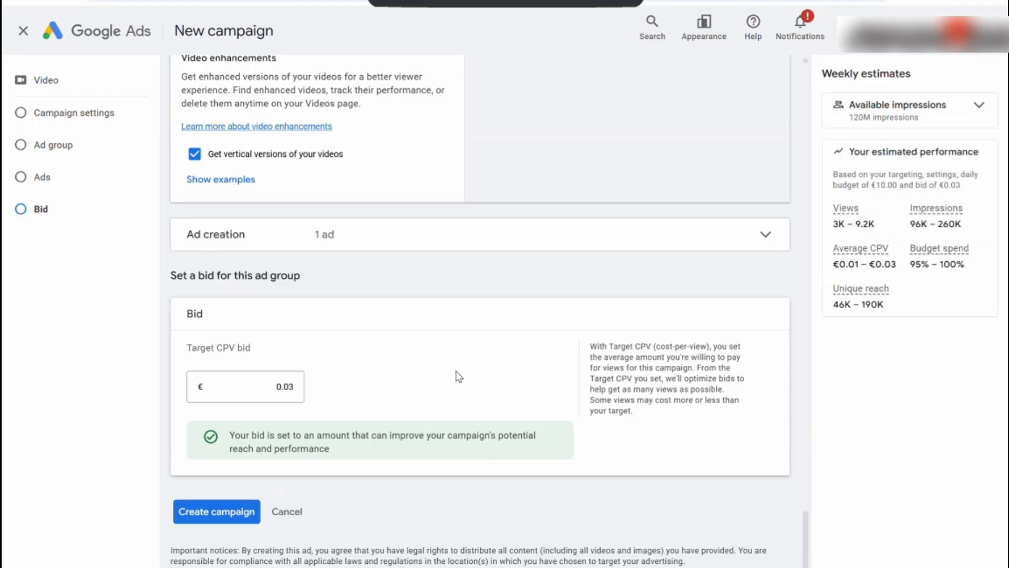
Step: Create the Video views campaign and continue to its overview
left_click(232, 513)
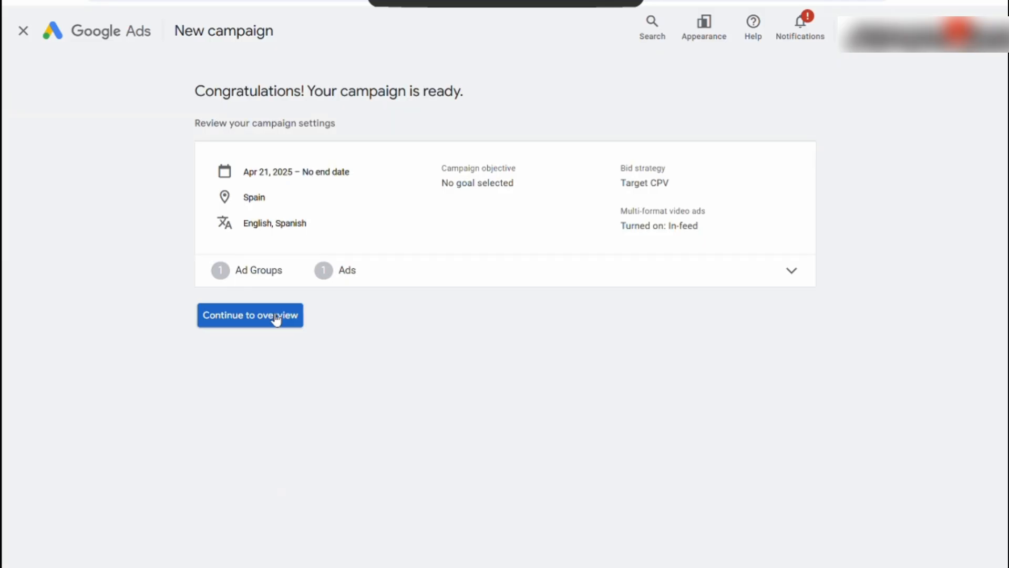
left_click(275, 318)
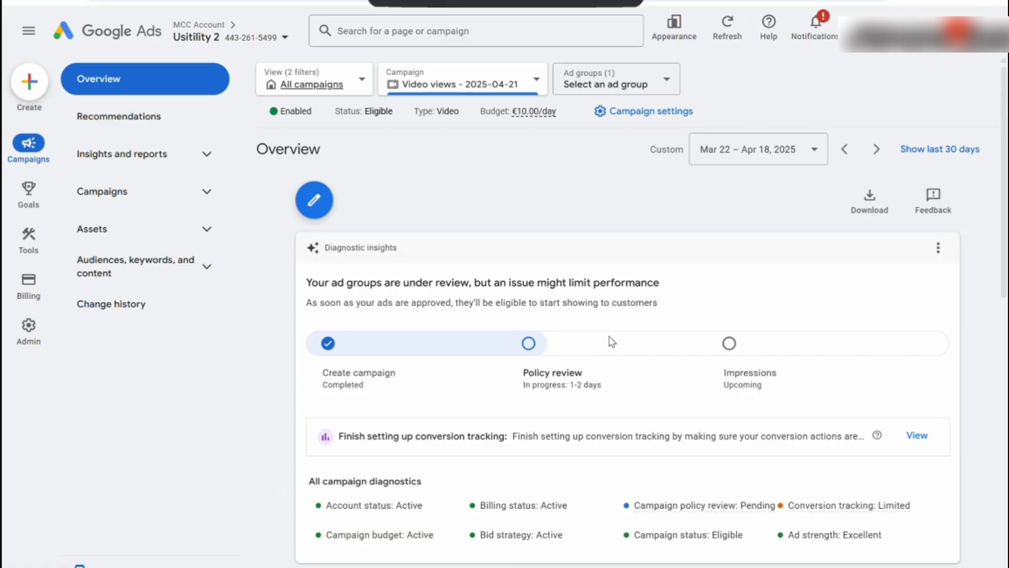
Step: Review the new campaign's diagnostics, recommendation, video ad, targeted locations and selected topics on its overview
scroll(612, 341, "down", 1)
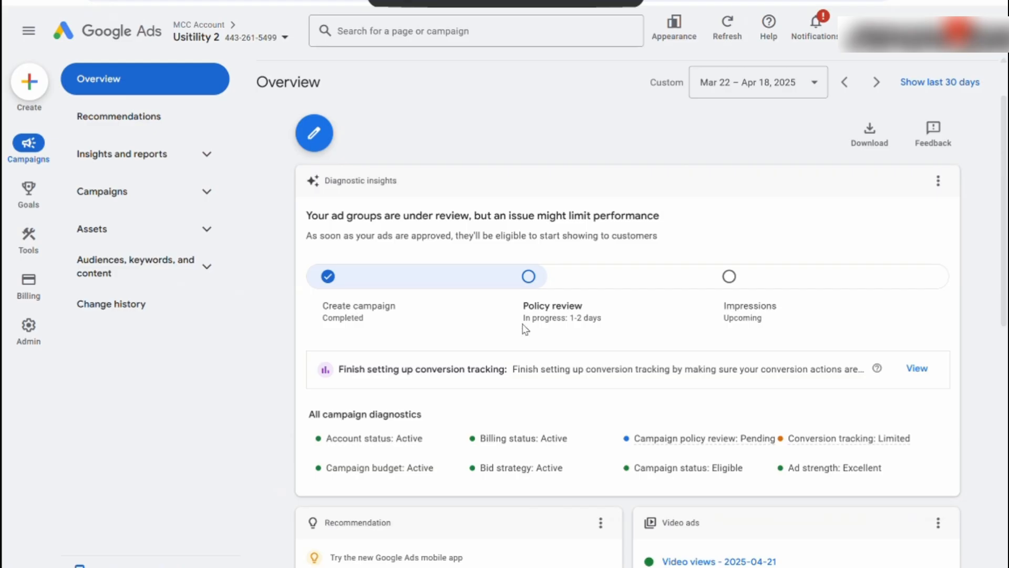
scroll(525, 329, "down", 4)
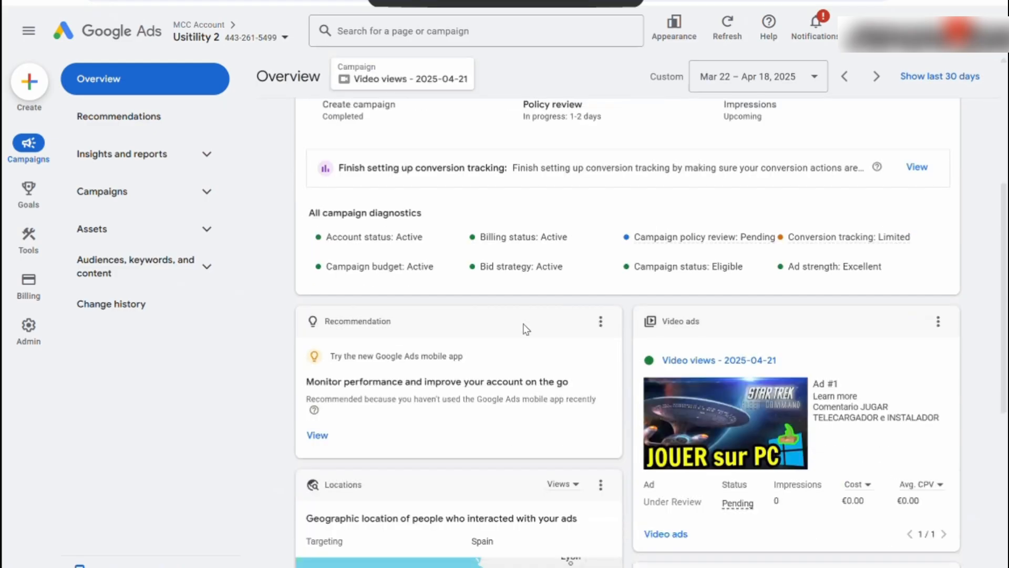
scroll(526, 329, "up", 5)
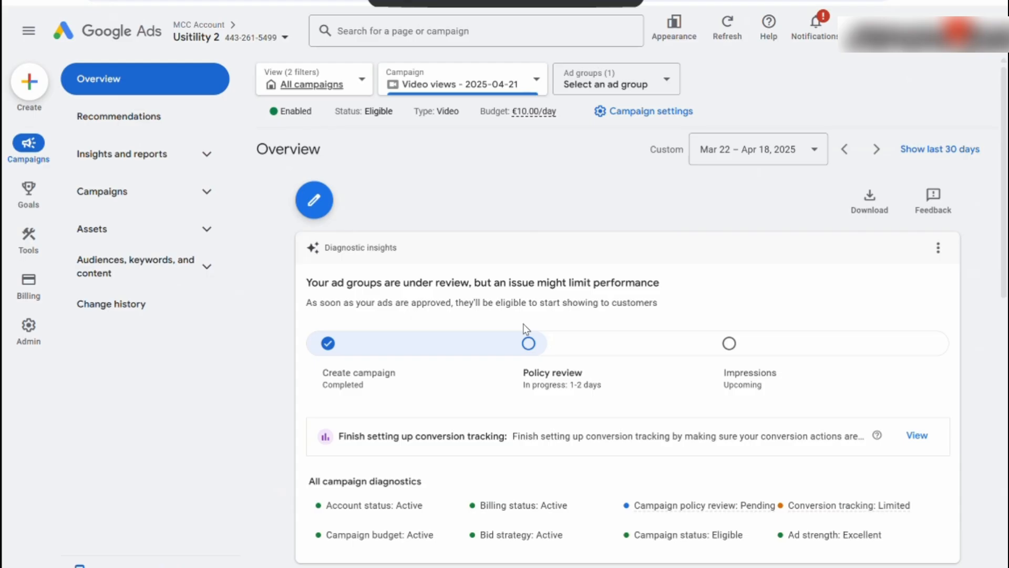
scroll(535, 349, "down", 6)
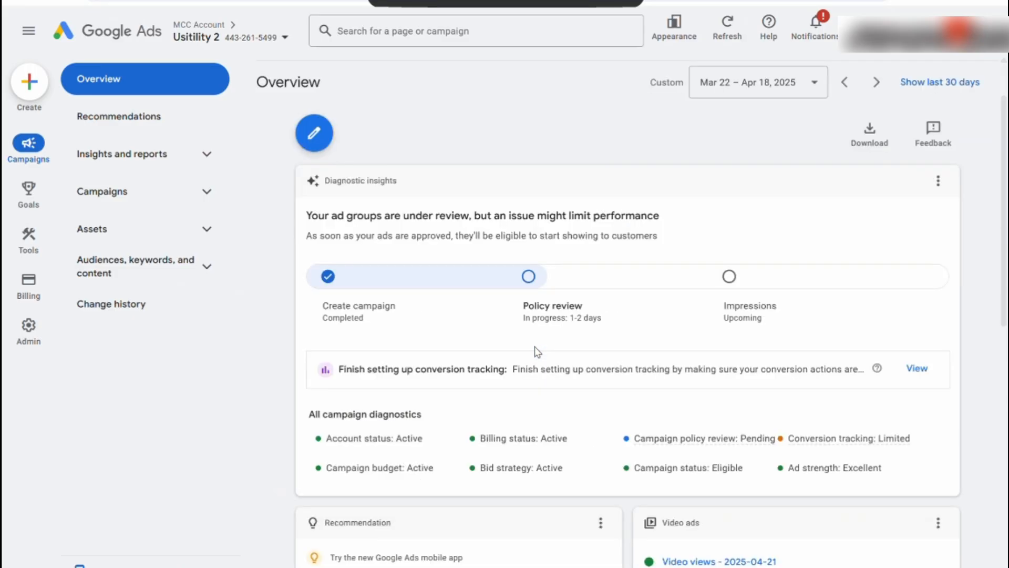
scroll(599, 386, "down", 6)
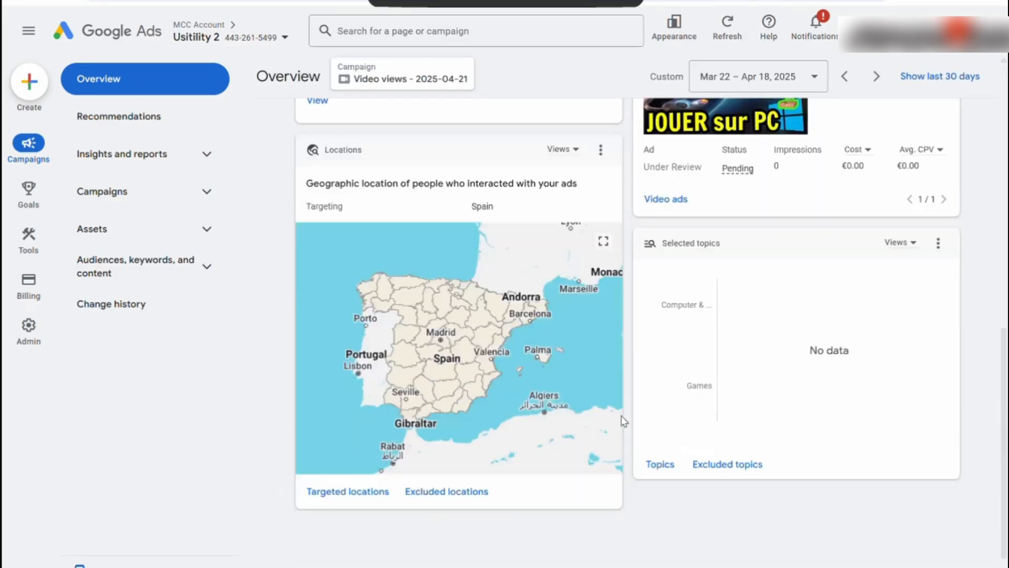
scroll(596, 367, "up", 8)
scroll(596, 368, "up", 5)
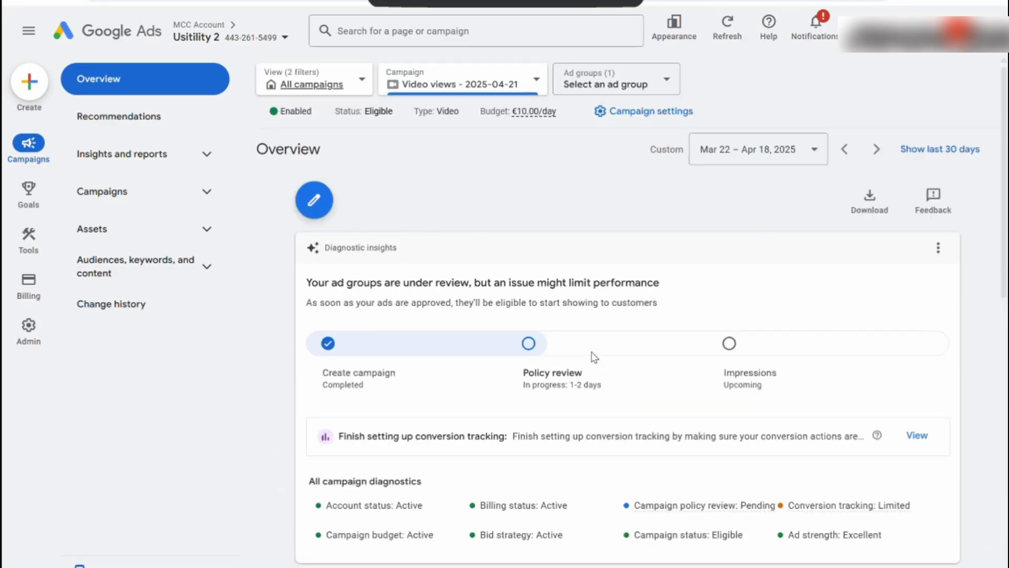
Step: Go to the manager account's overview and review its performance by day, devices, biggest changes and conversion measurement
left_click(154, 33)
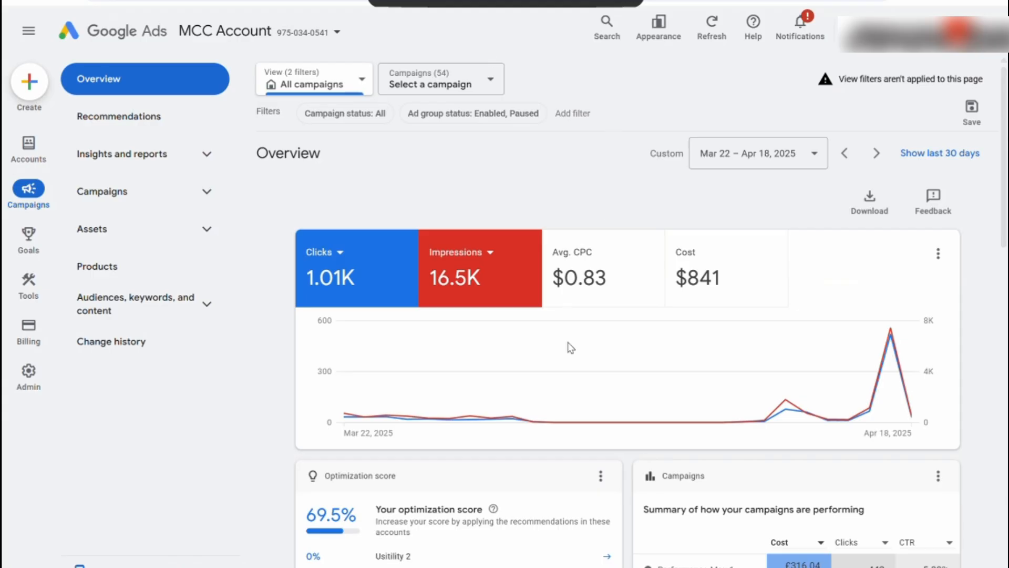
scroll(574, 387, "down", 1)
scroll(573, 387, "down", 10)
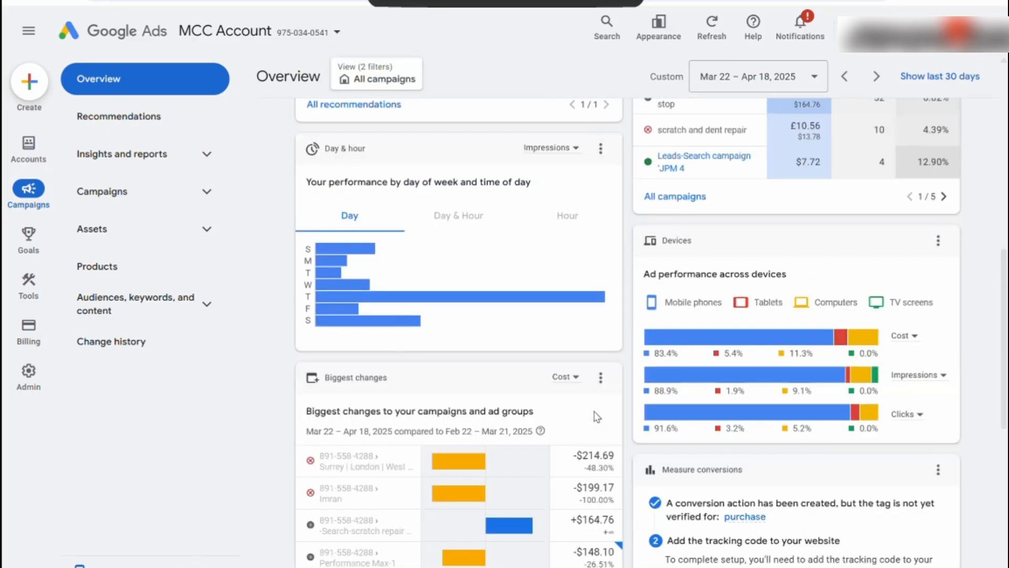
scroll(594, 411, "down", 6)
scroll(593, 405, "up", 12)
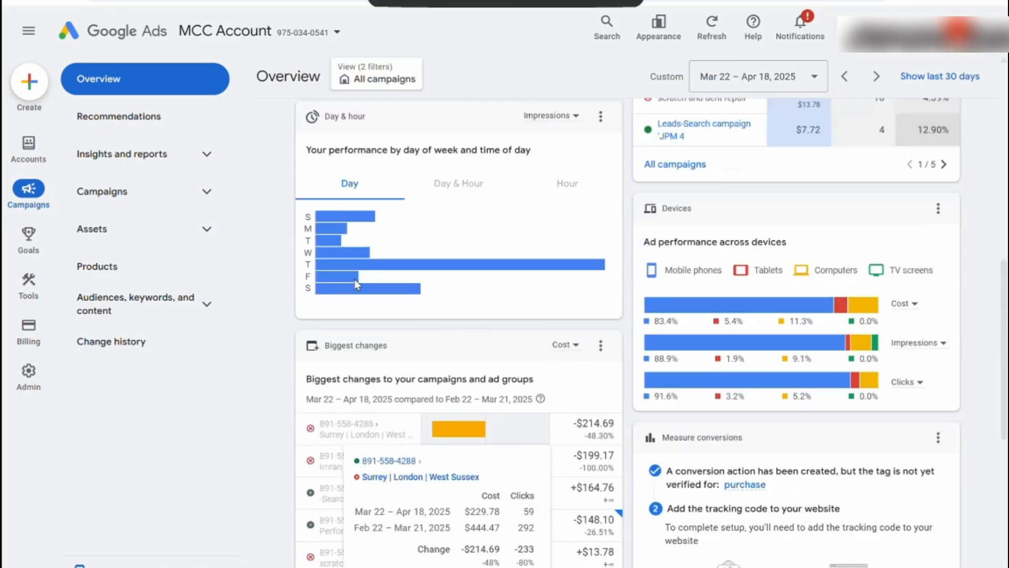
scroll(336, 277, "up", 5)
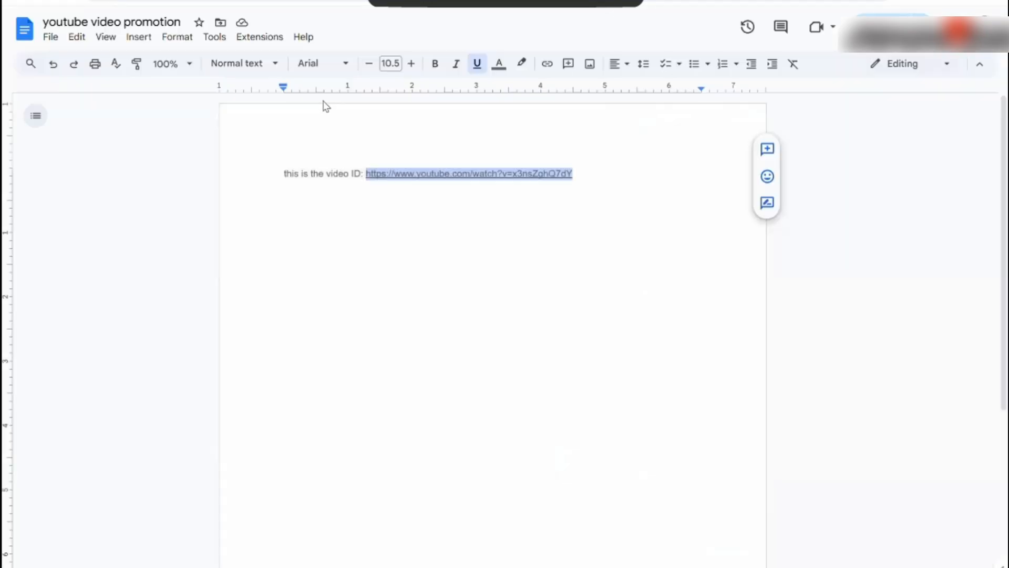
Step: Switch to the "youtube video promotion" document in Google Docs and clear the selection of the video link
left_click(325, 247)
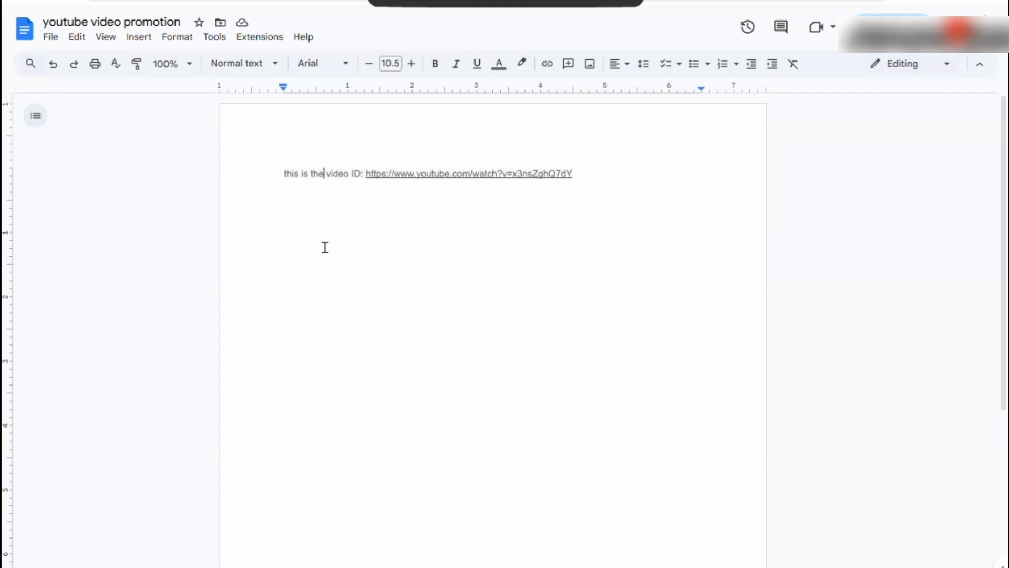